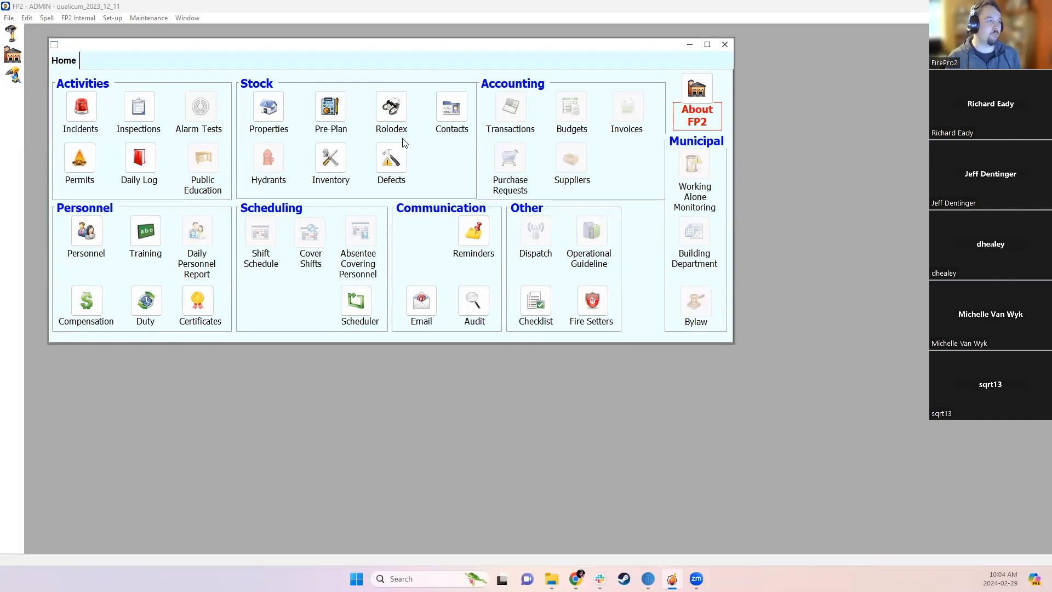
# - Look through the Maintenance menu, then bring up Custom Settings under the Set-up menu
pyautogui.click(112, 22)
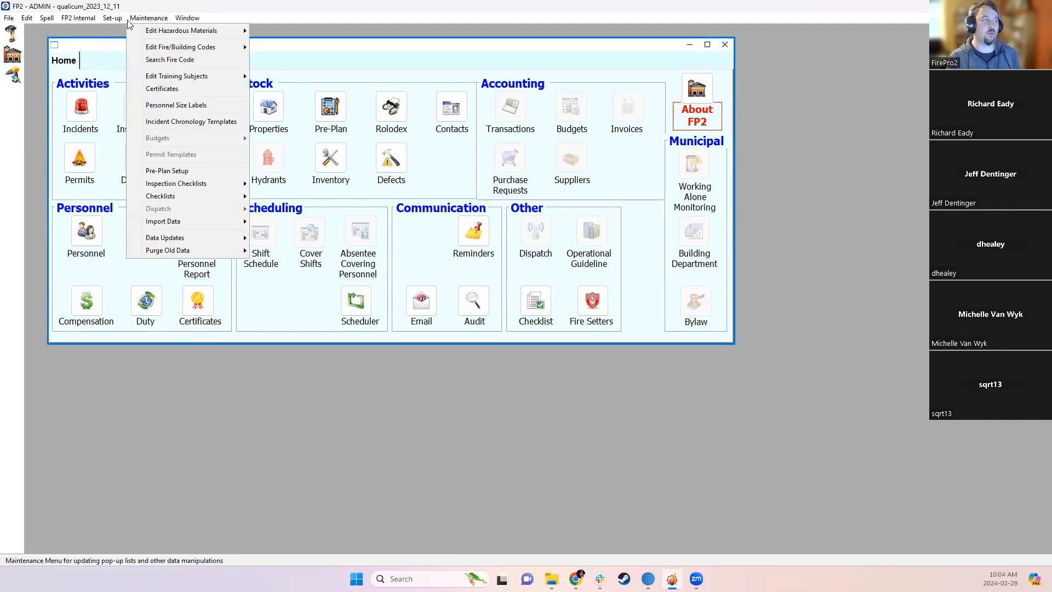
pyautogui.moveTo(117, 18)
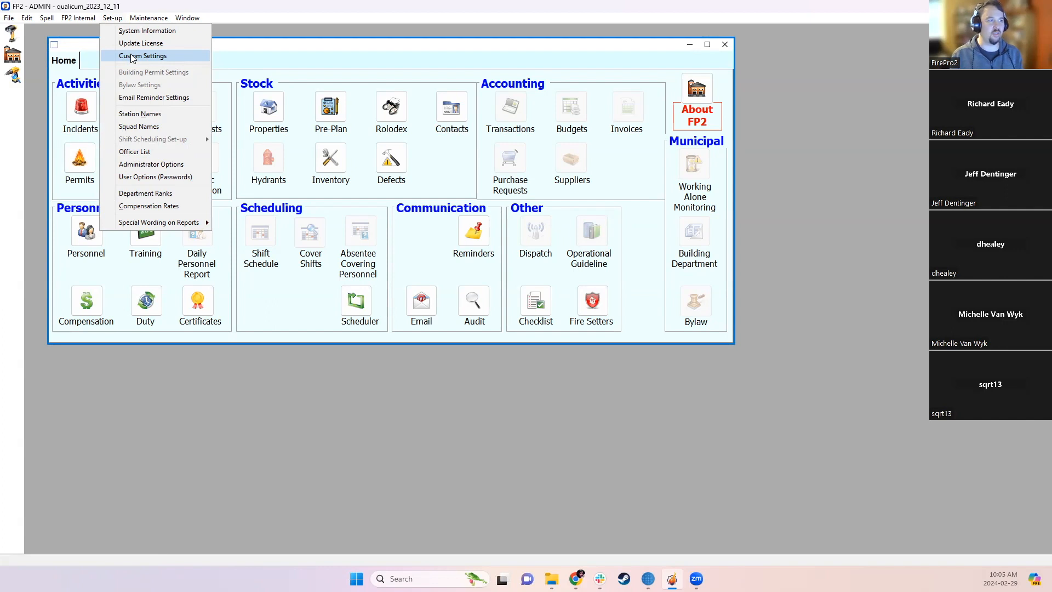
# - Choose Set-up > Custom Settings
pyautogui.click(133, 57)
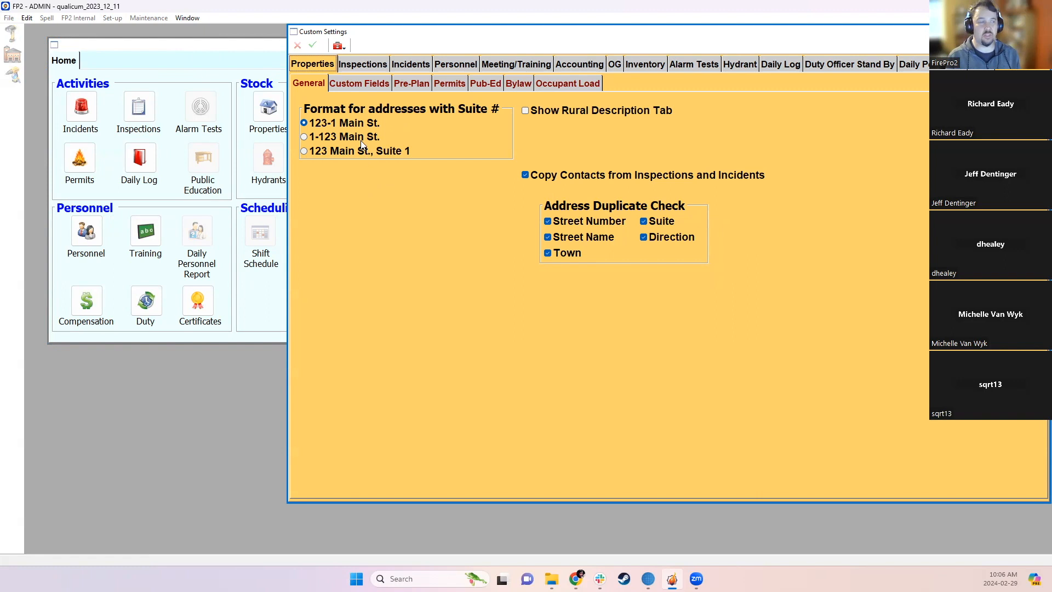
# - Show the Incidents Time Fields titles, such as Call Received and Dispatch Process Time
pyautogui.click(403, 63)
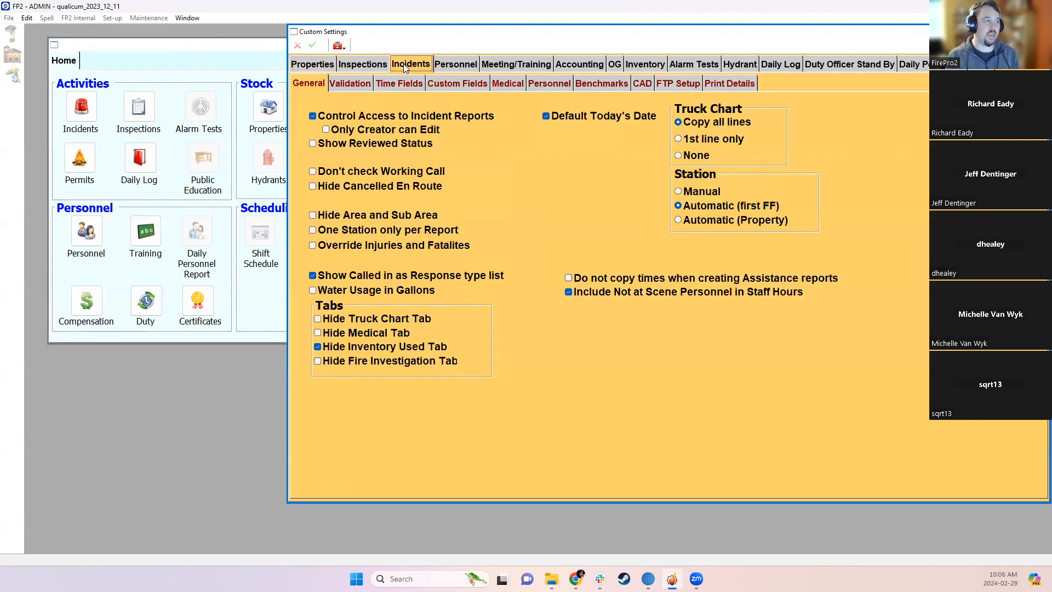
pyautogui.click(393, 81)
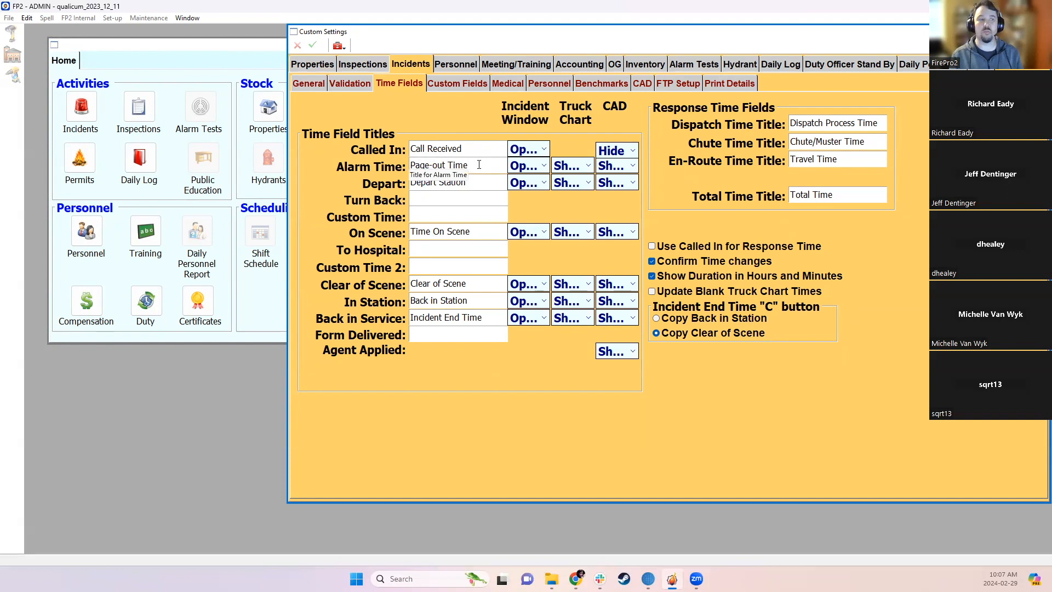
pyautogui.click(874, 126)
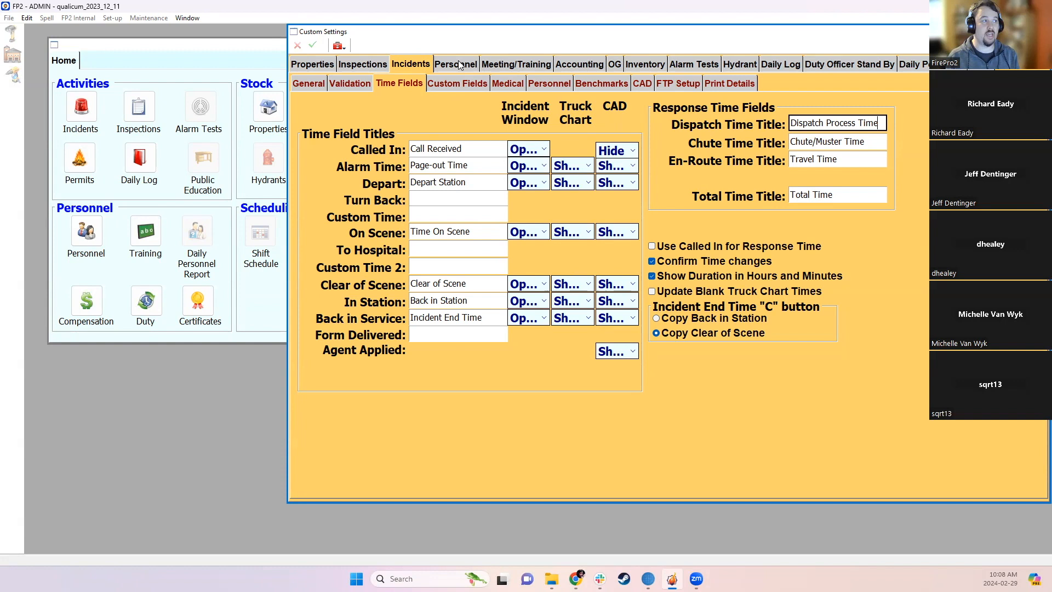
# - Rename the Properties custom field title 'Owner' to 'Primary Owner' and save it
pyautogui.click(313, 65)
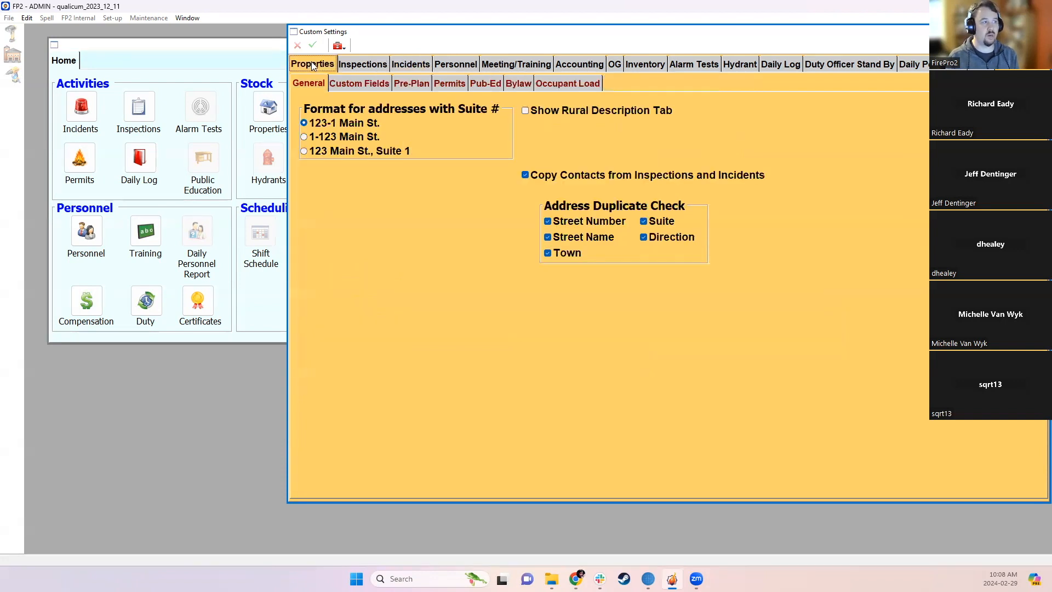
pyautogui.click(357, 85)
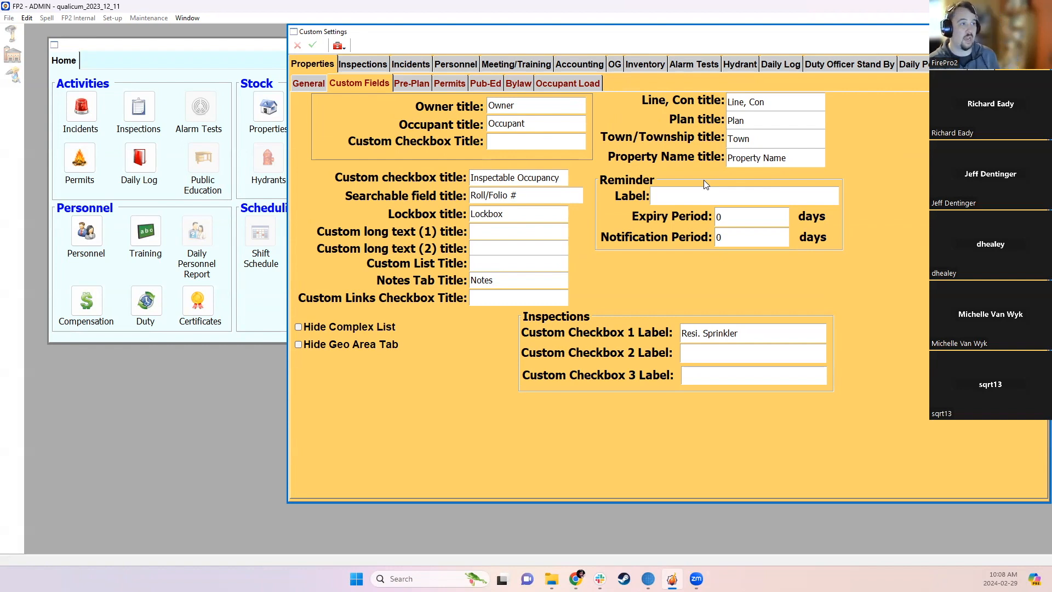
pyautogui.click(490, 105)
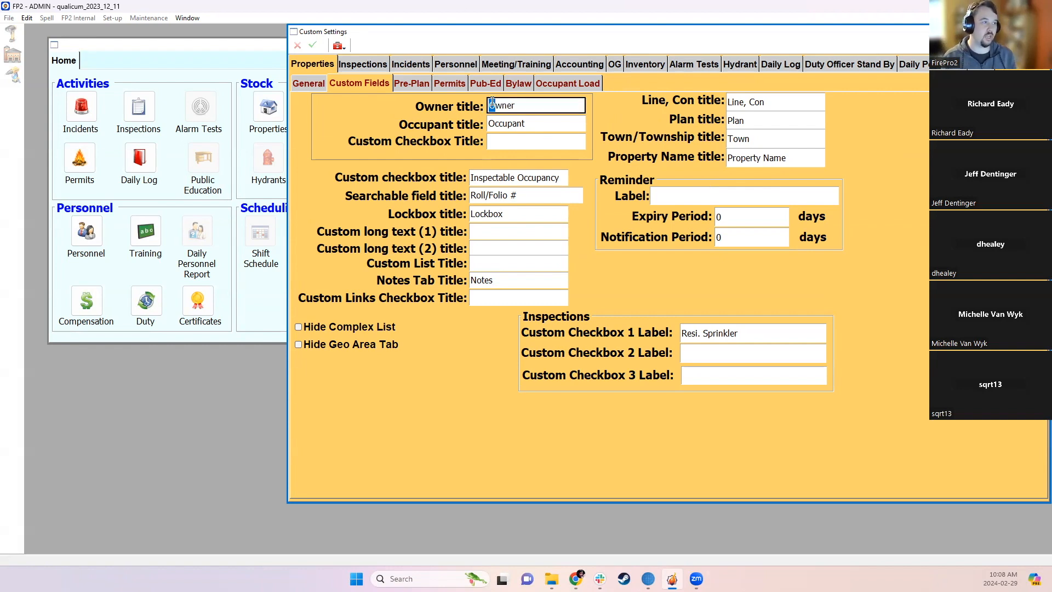
pyautogui.write('Primary')
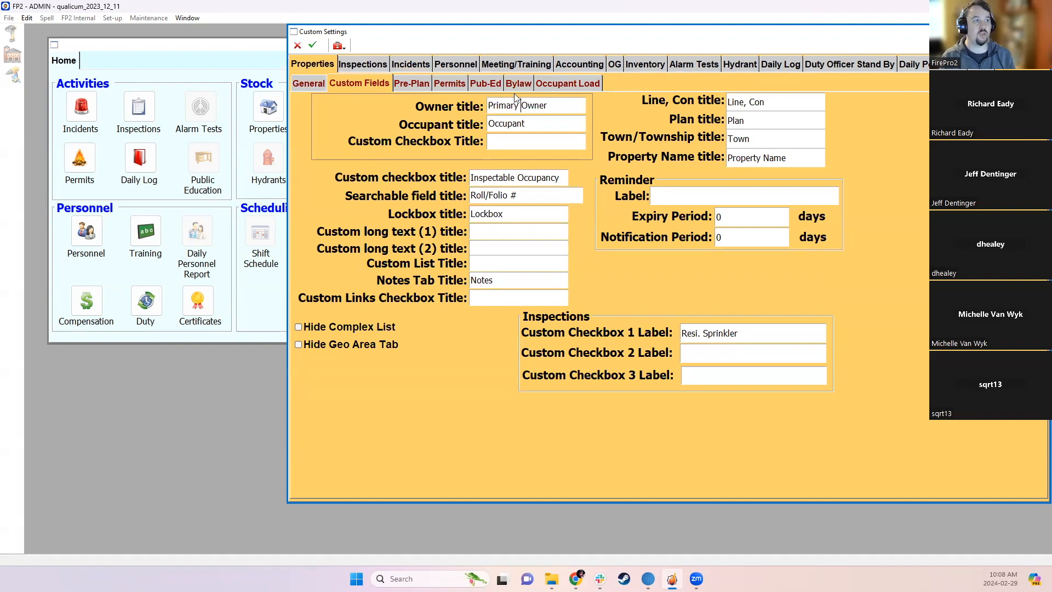
pyautogui.click(315, 46)
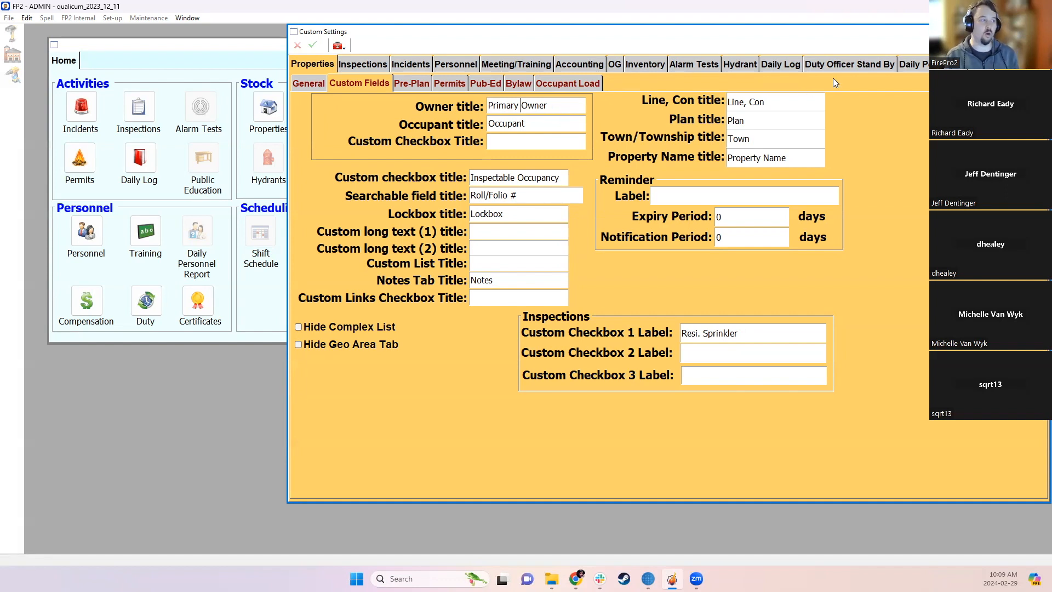
pyautogui.click(542, 231)
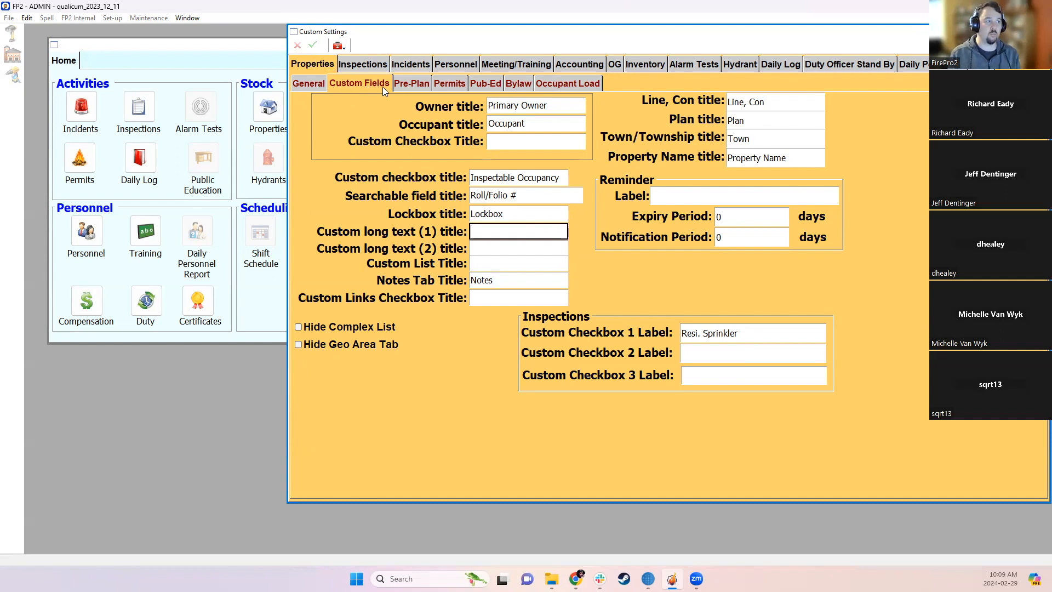
# - Browse the Incidents custom fields, then the Personnel titles such as FR LICENSE # and Custom Date 1
pyautogui.click(421, 65)
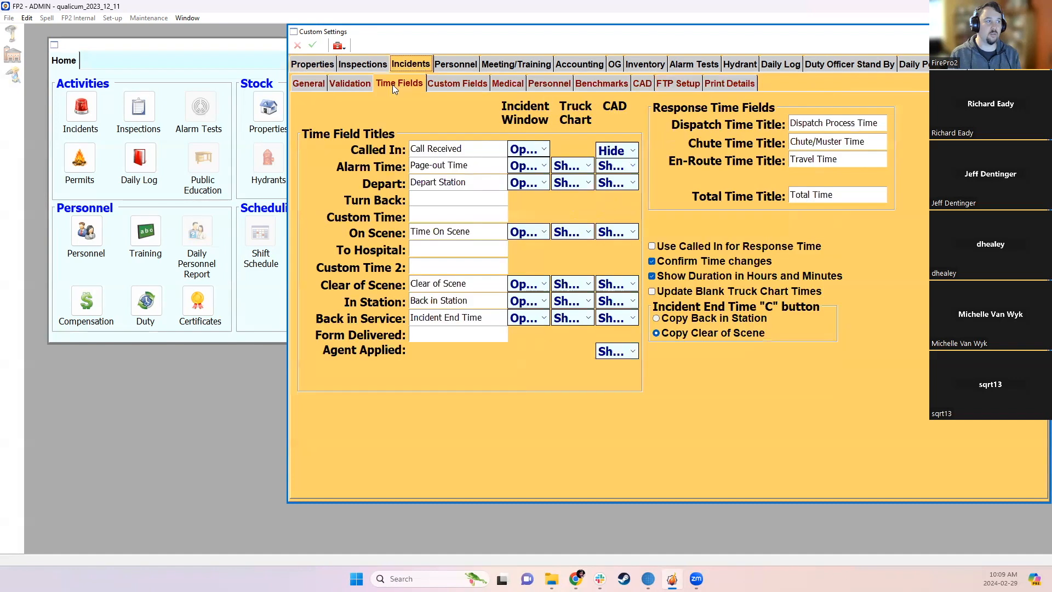
pyautogui.click(448, 85)
pyautogui.click(456, 65)
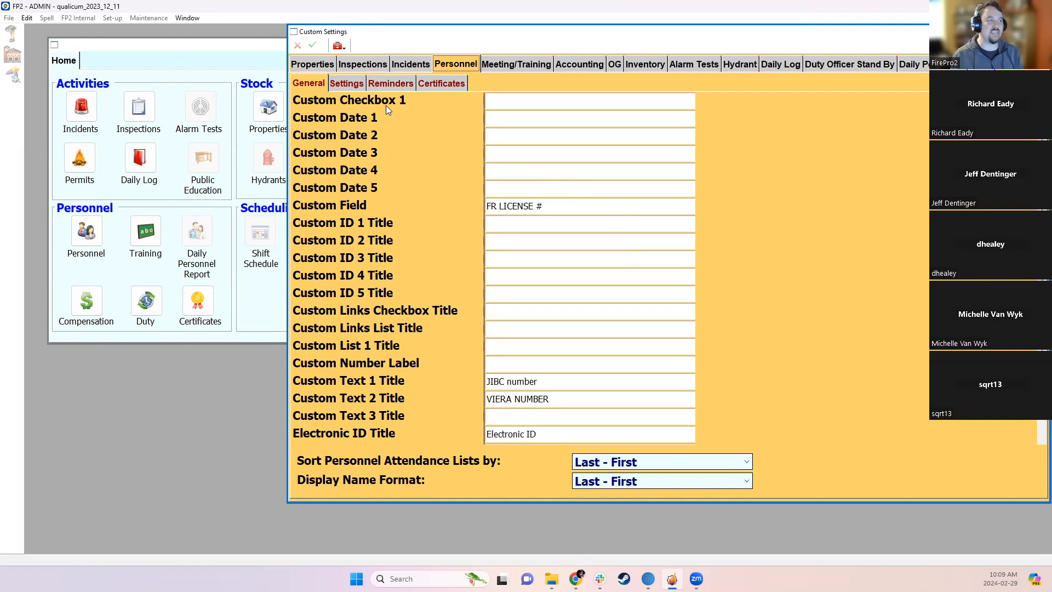
pyautogui.click(524, 113)
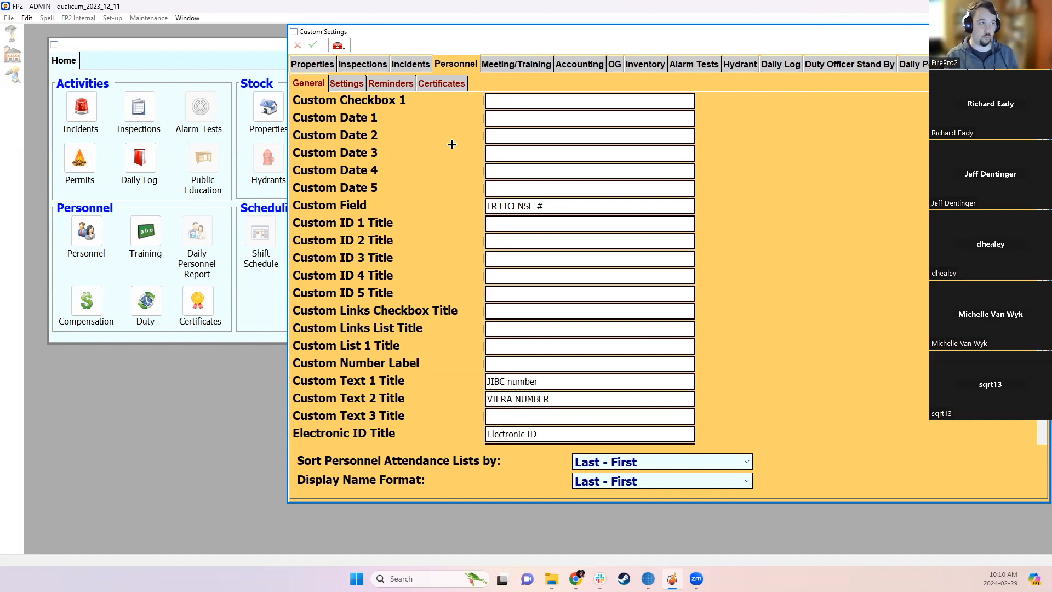
pyautogui.click(401, 62)
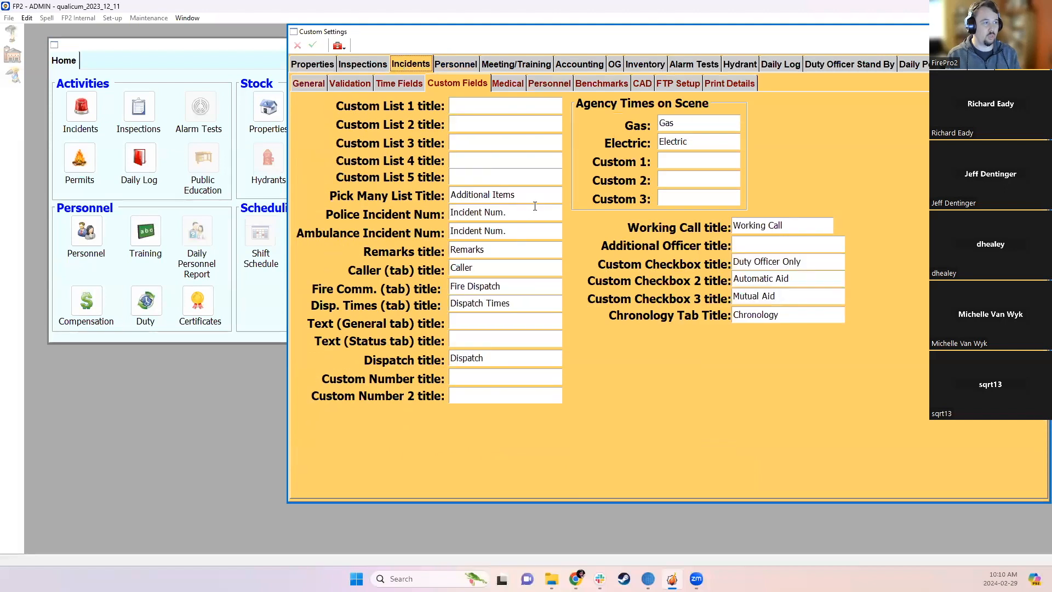
pyautogui.click(471, 101)
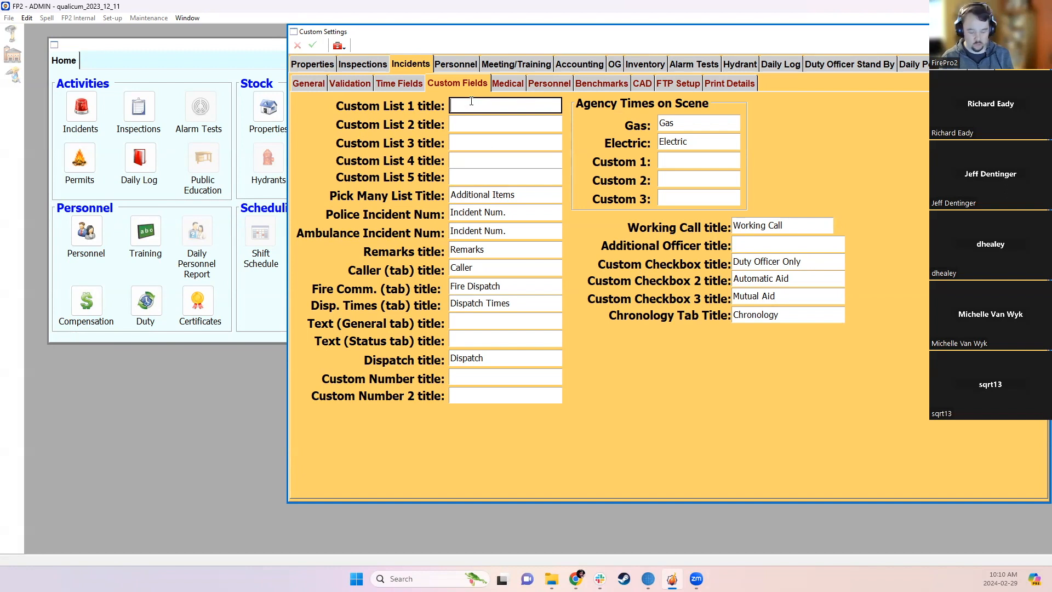
pyautogui.write('Mu')
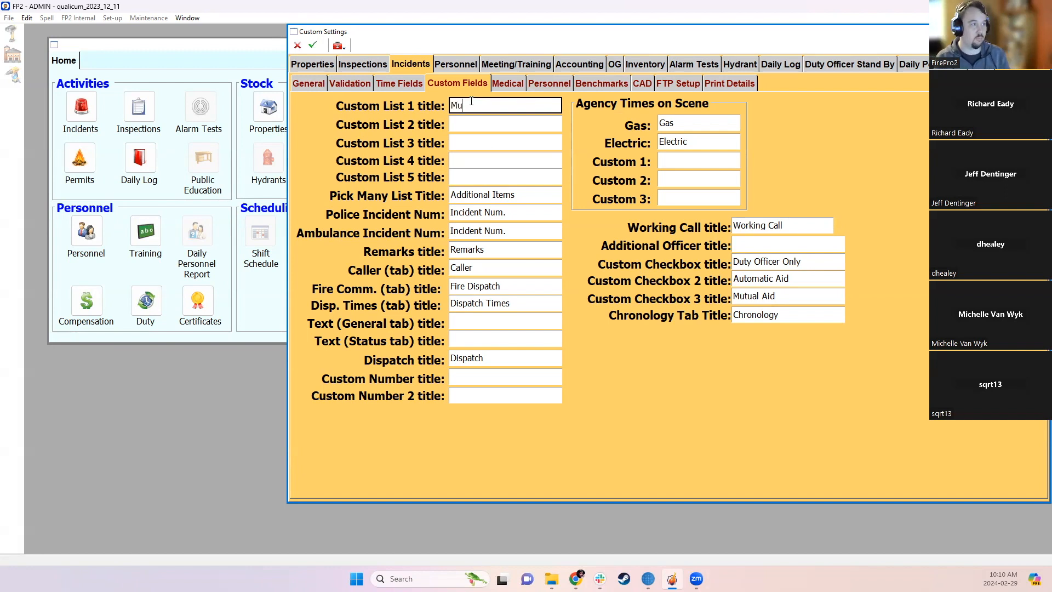
pyautogui.write('tual Aid From')
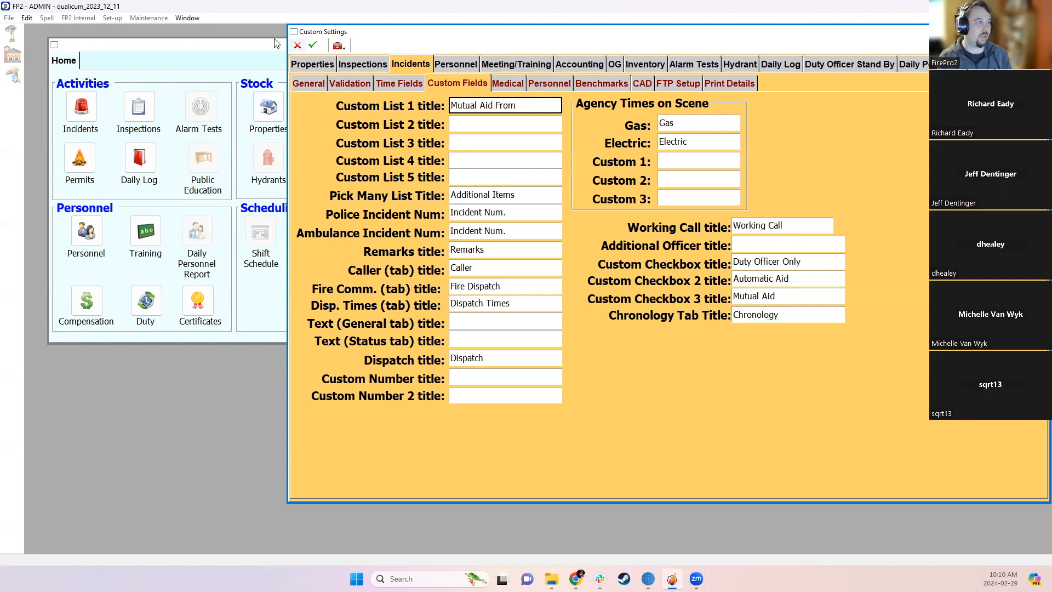
pyautogui.click(313, 45)
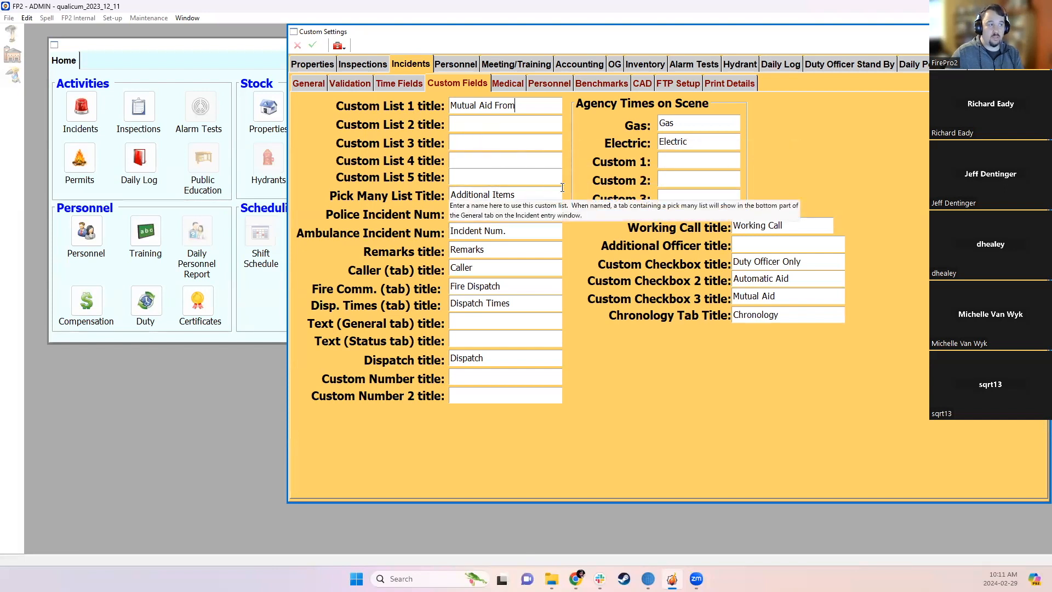
pyautogui.click(519, 194)
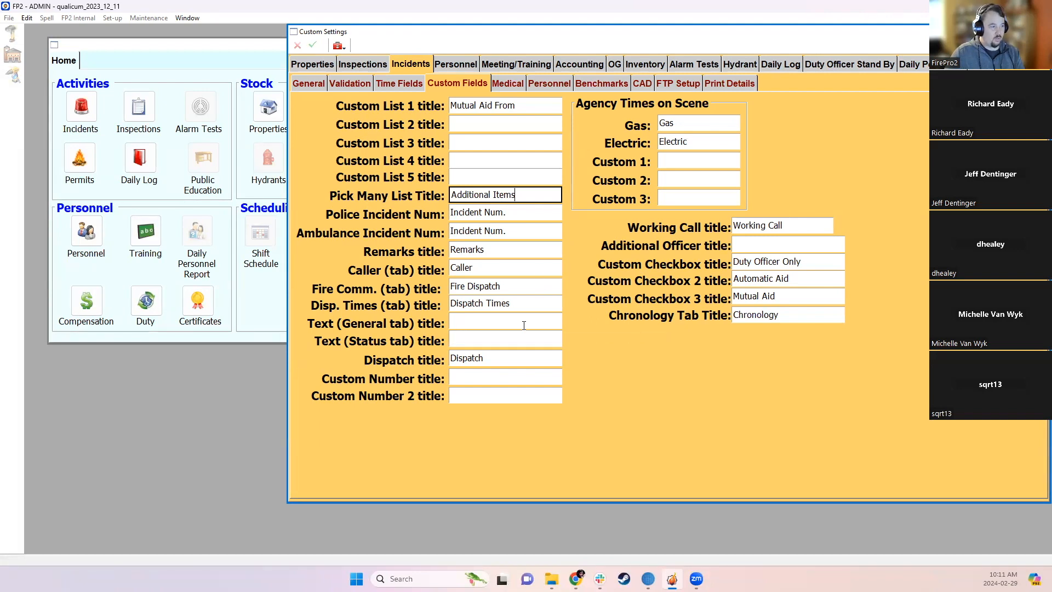
pyautogui.click(483, 380)
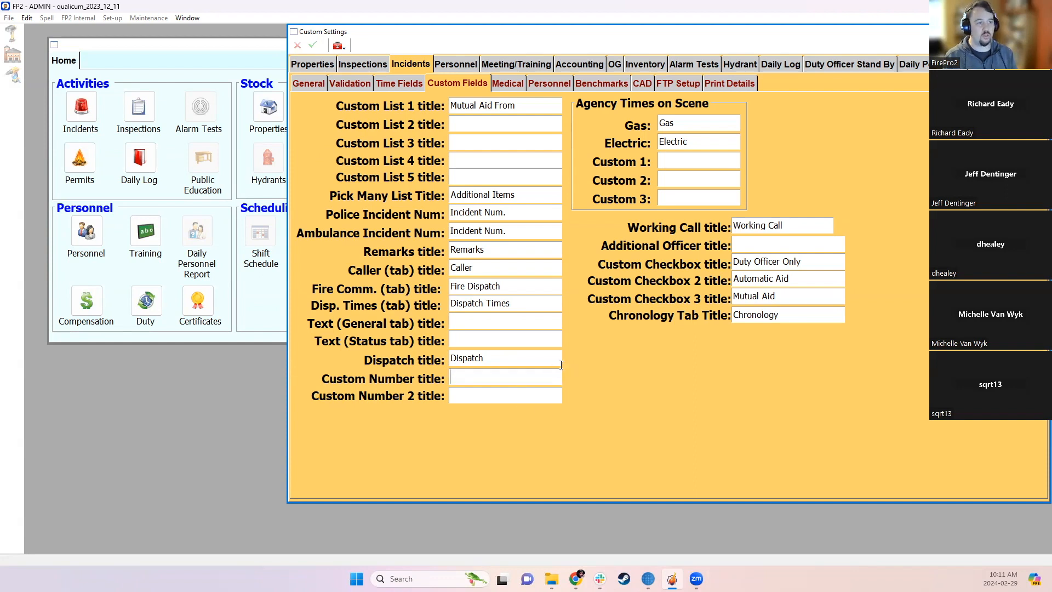
pyautogui.click(835, 263)
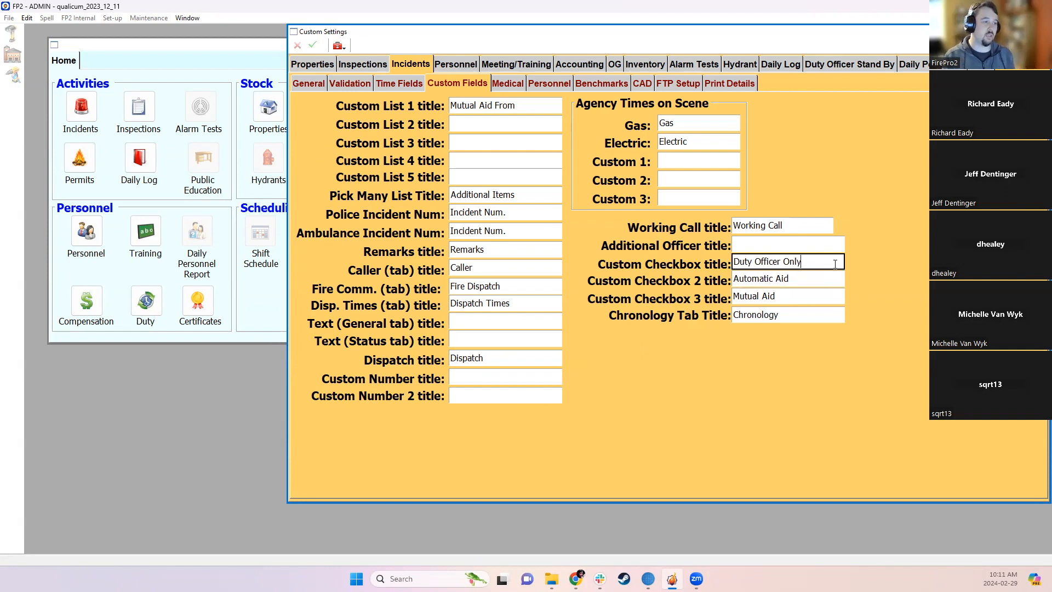
pyautogui.click(814, 279)
pyautogui.click(805, 295)
pyautogui.click(812, 278)
pyautogui.click(816, 259)
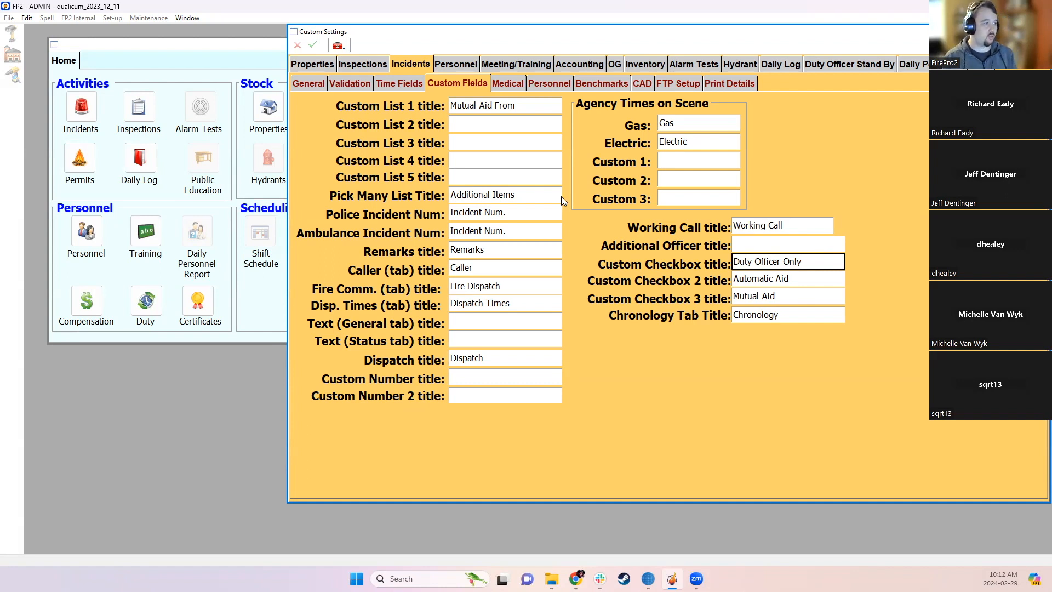
# - Move from Inspections to the Properties Custom Fields page and review its field titles and help tips
pyautogui.click(347, 66)
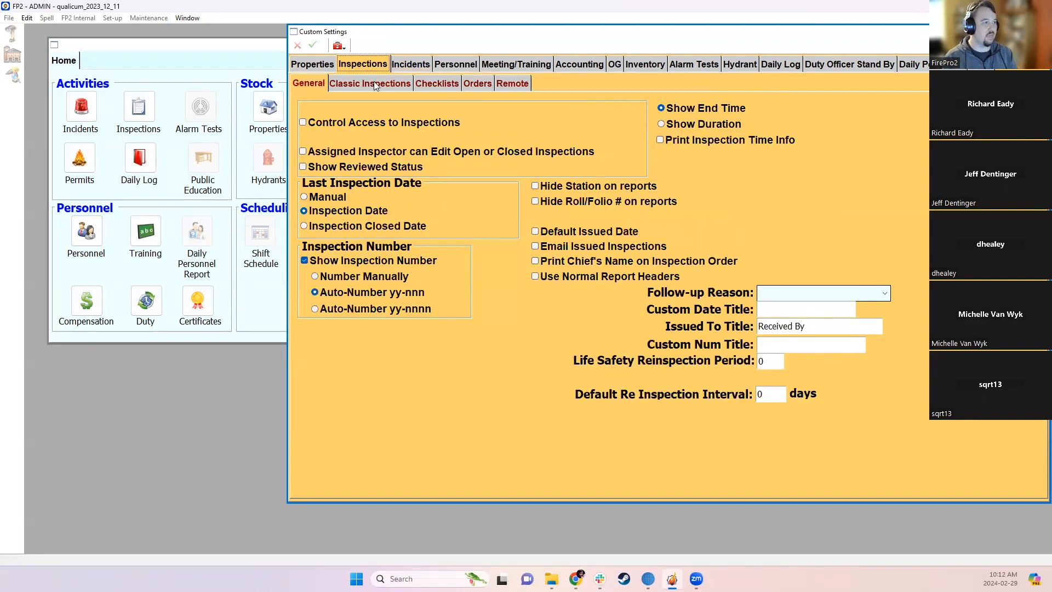
pyautogui.click(308, 64)
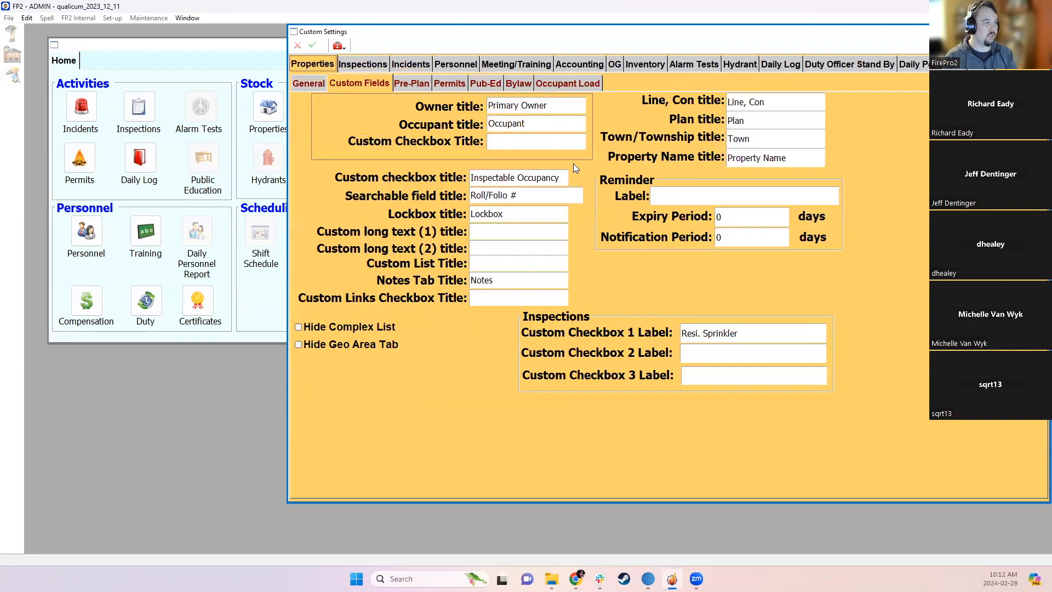
pyautogui.click(669, 199)
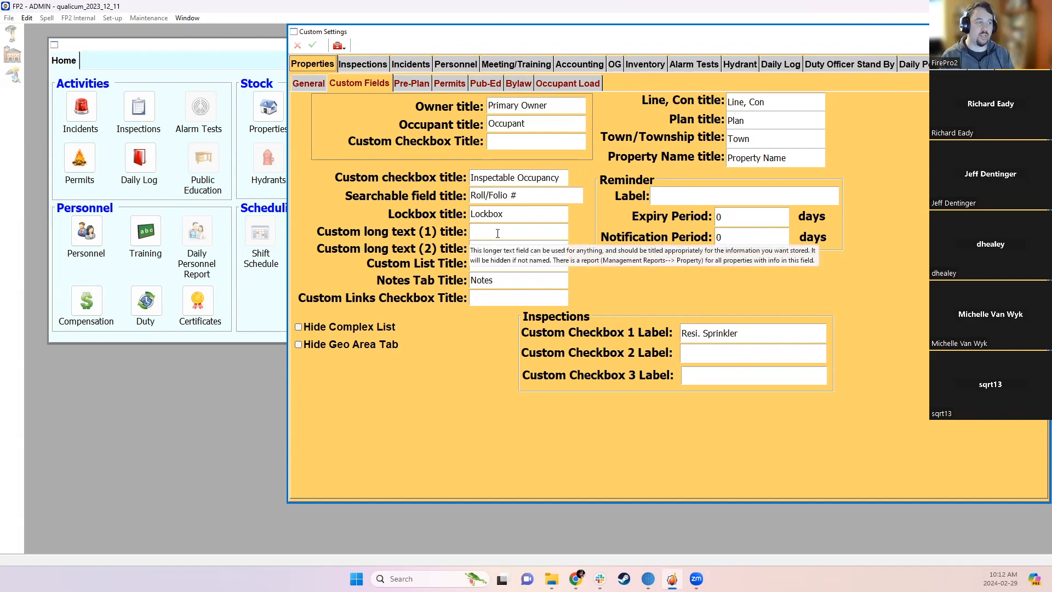
pyautogui.moveTo(516, 231)
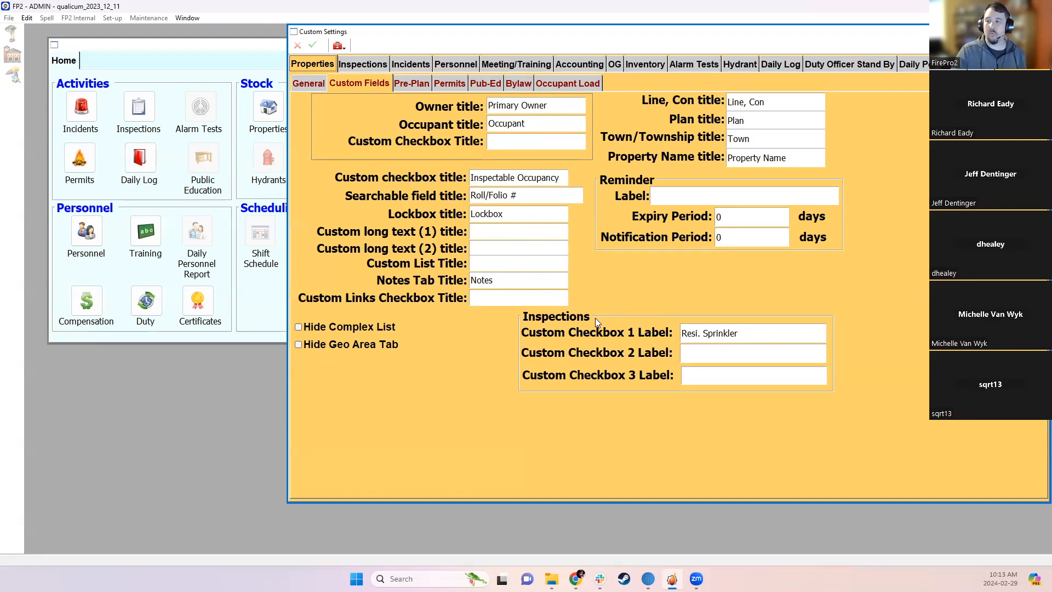
# - Label Inspections Custom Checkbox 2 as 'Hazardous Occupancy' and save
pyautogui.click(706, 353)
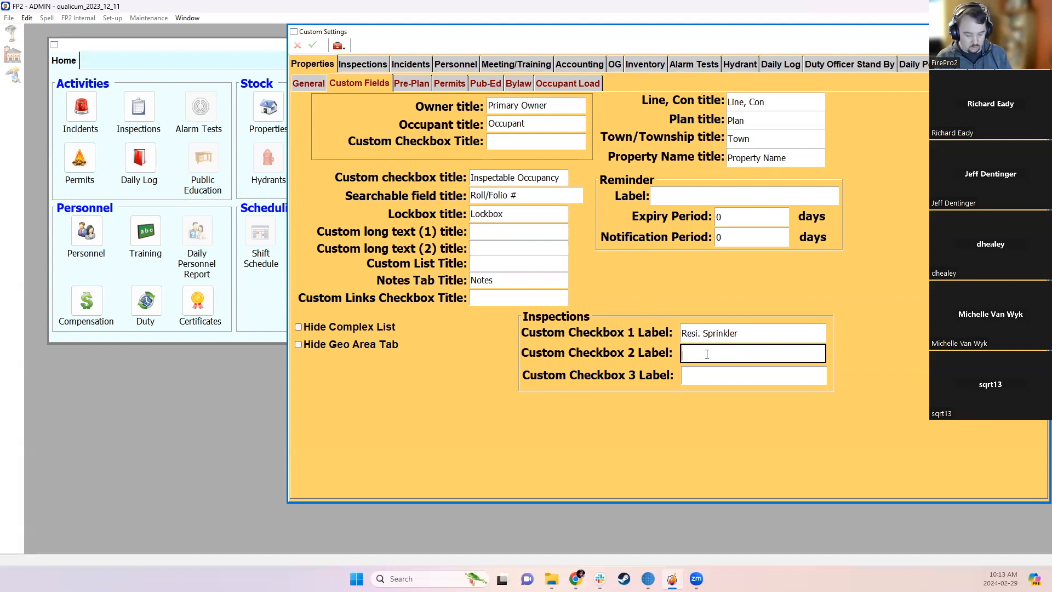
pyautogui.write('Haz')
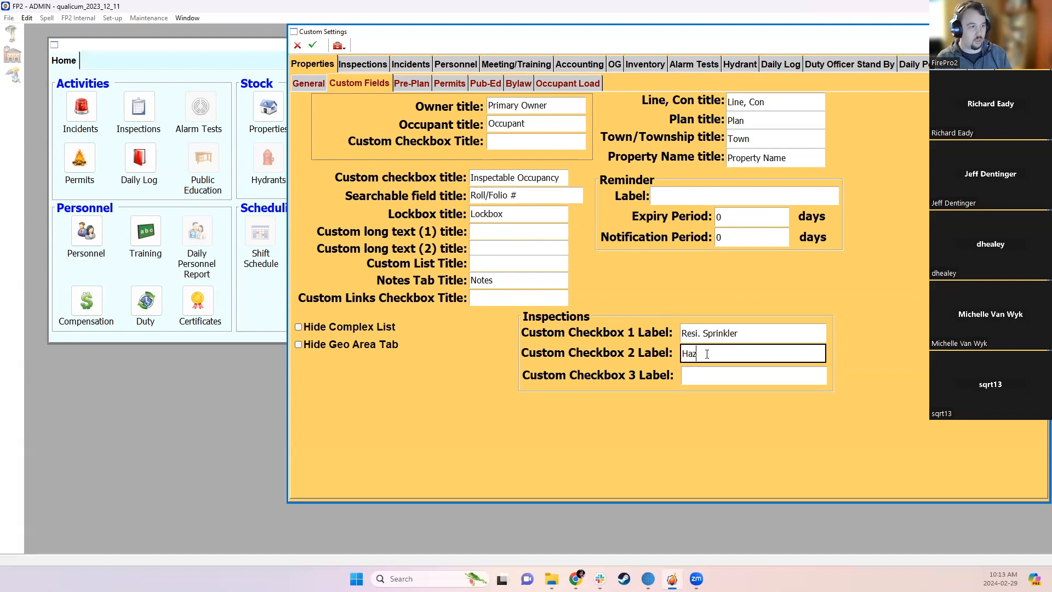
pyautogui.write('ardous O')
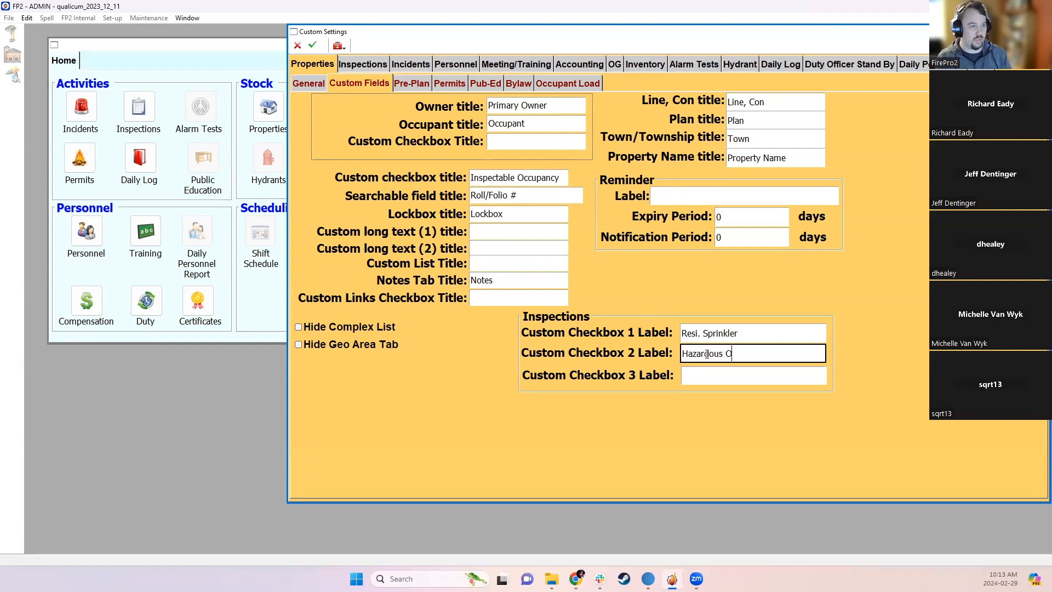
pyautogui.write('ccupancy')
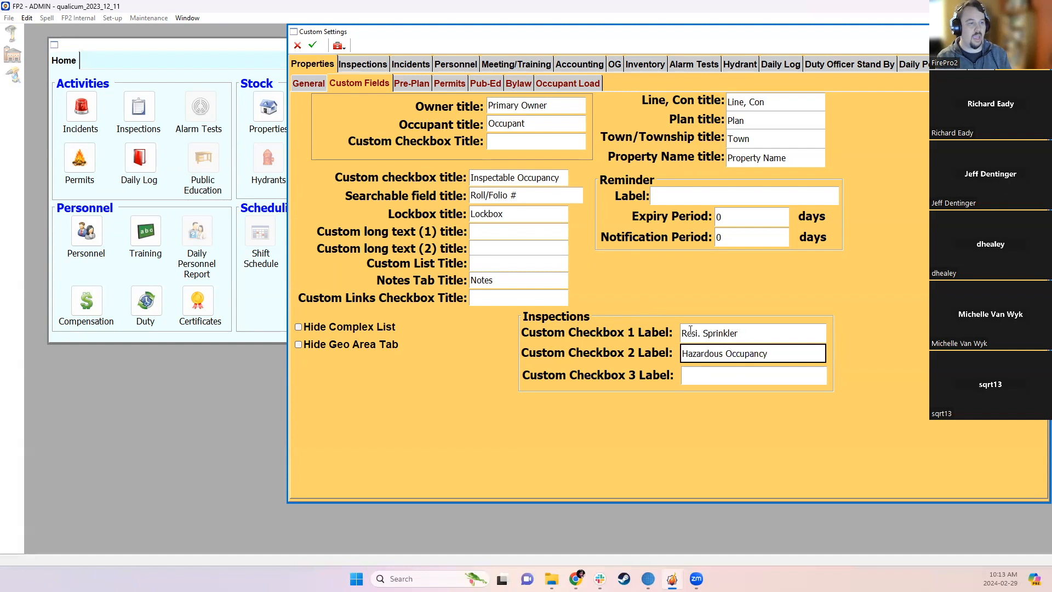
pyautogui.click(312, 45)
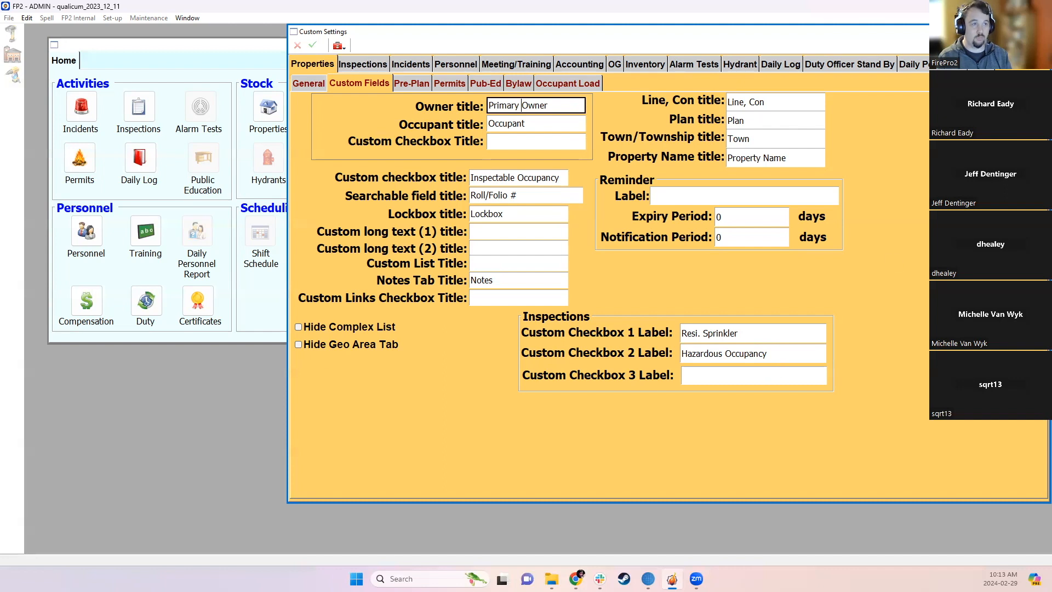
# - Close Custom Settings, open the Properties search, and widen the Complete Address column
pyautogui.click(312, 45)
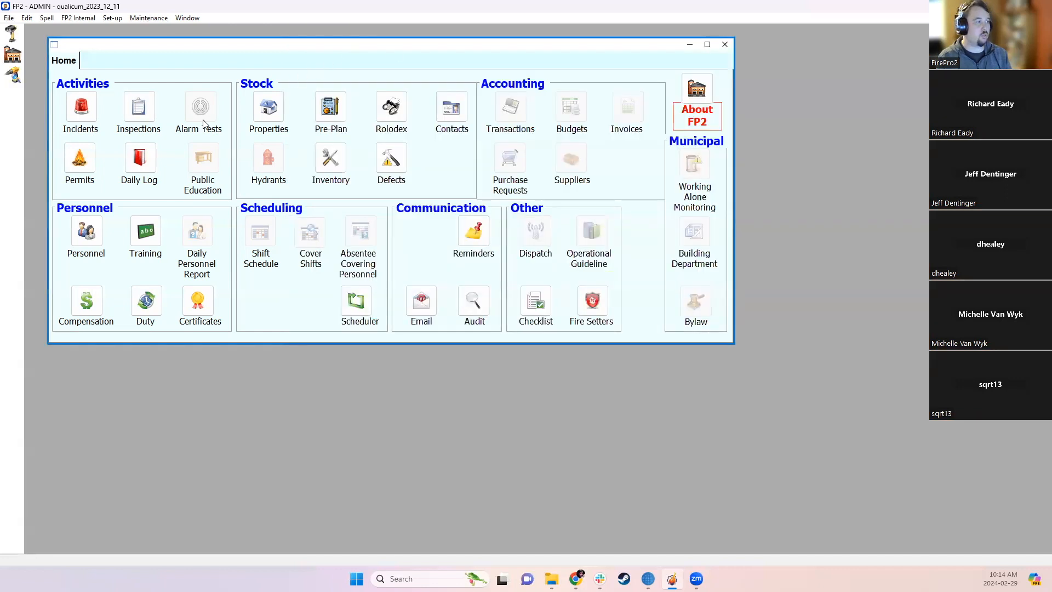
pyautogui.click(268, 110)
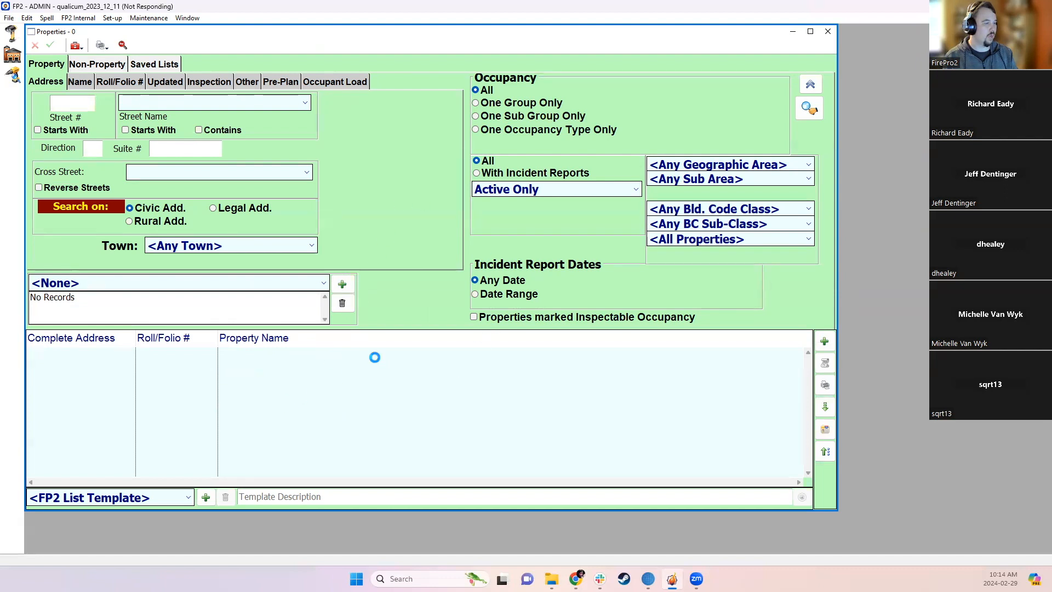
pyautogui.moveTo(137, 337); pyautogui.dragTo(251, 337)
pyautogui.click(148, 355)
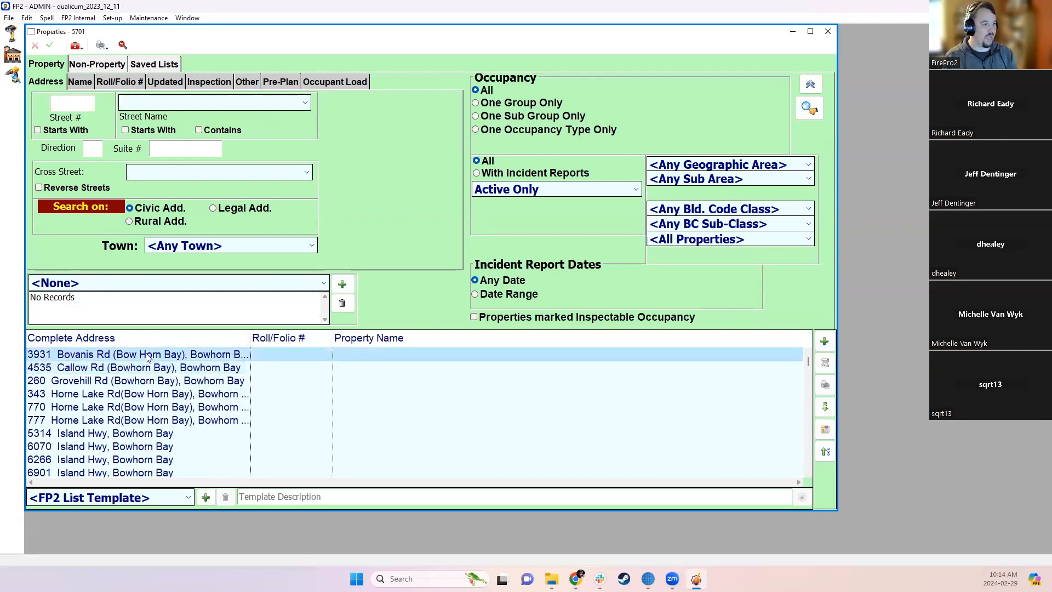
pyautogui.doubleClick(148, 355)
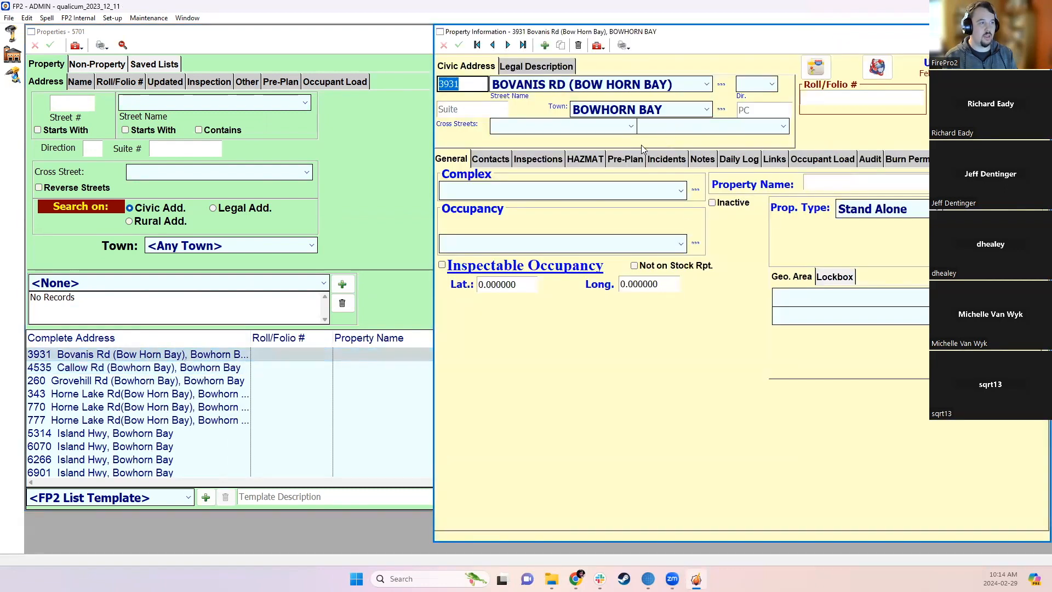
pyautogui.click(530, 160)
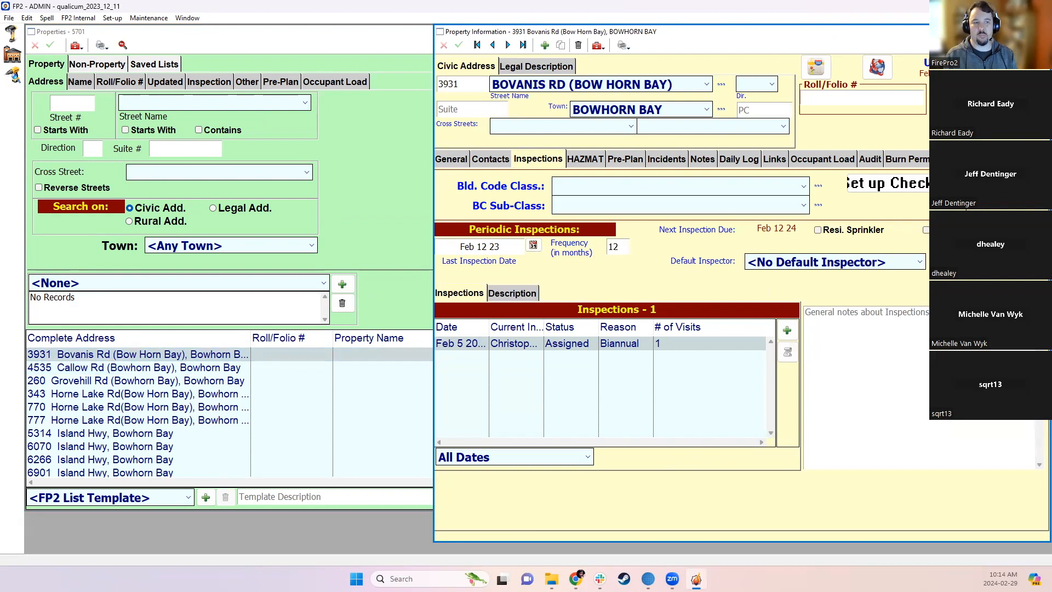
pyautogui.click(926, 230)
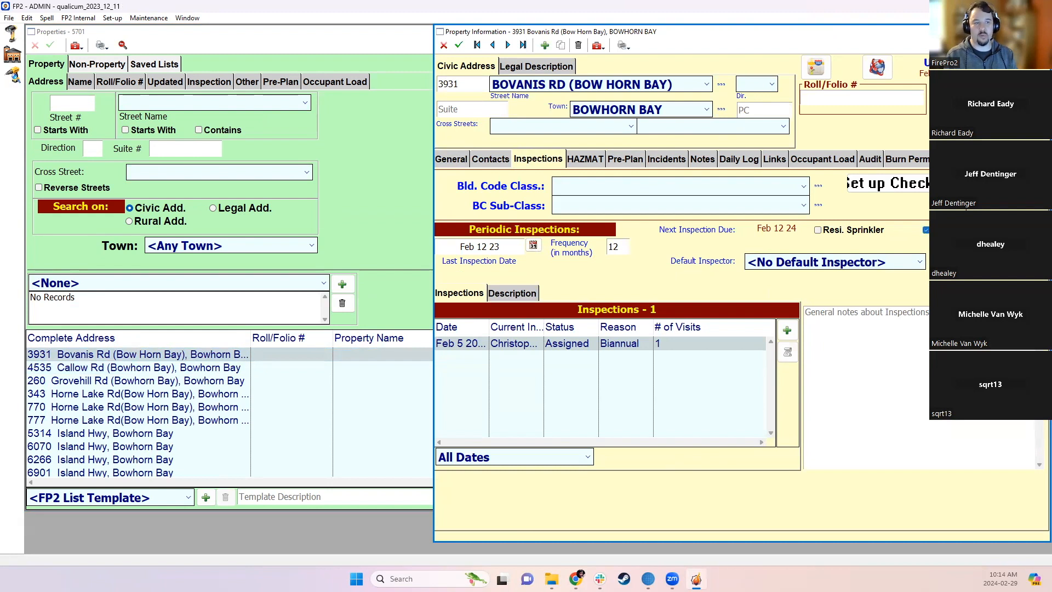
pyautogui.click(459, 46)
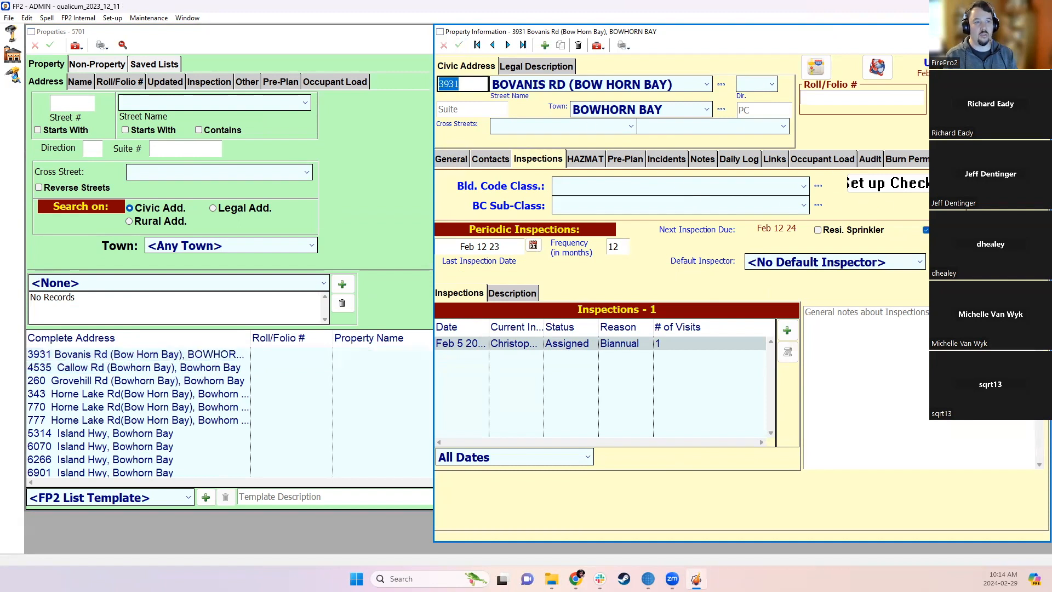
pyautogui.click(1041, 31)
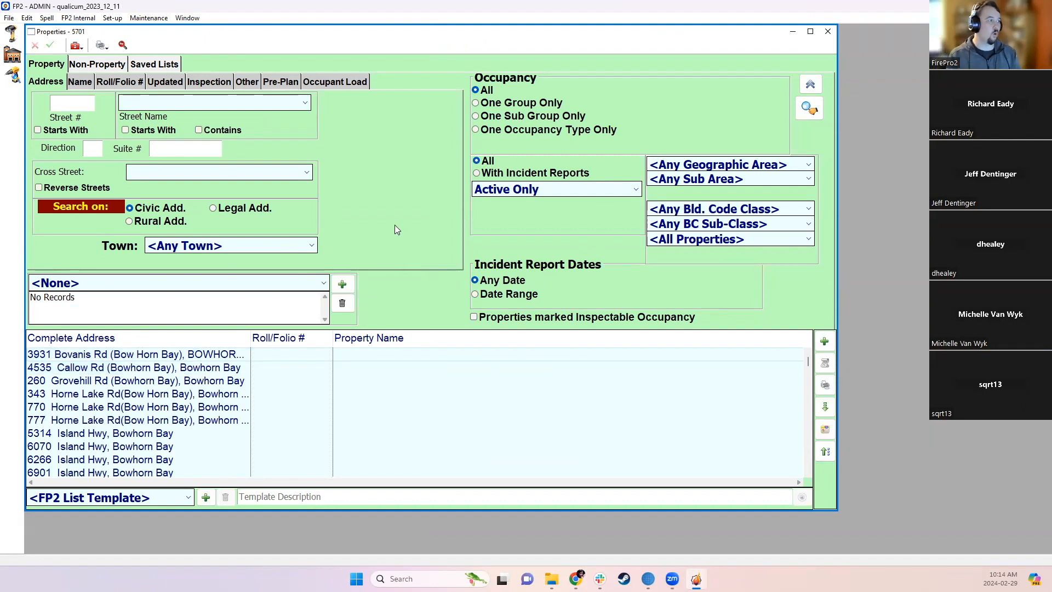
pyautogui.click(210, 86)
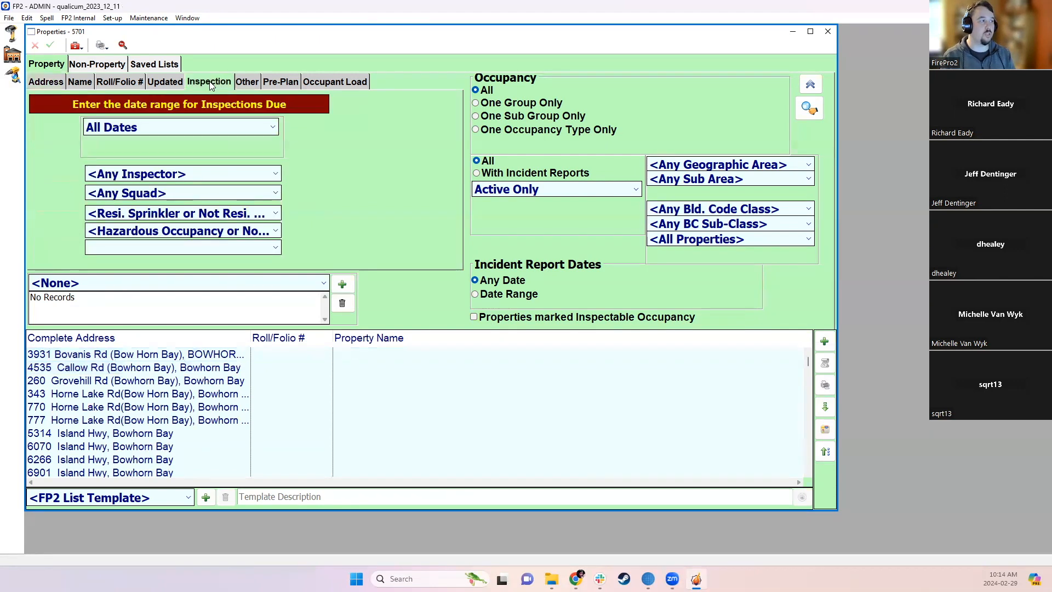
pyautogui.click(201, 232)
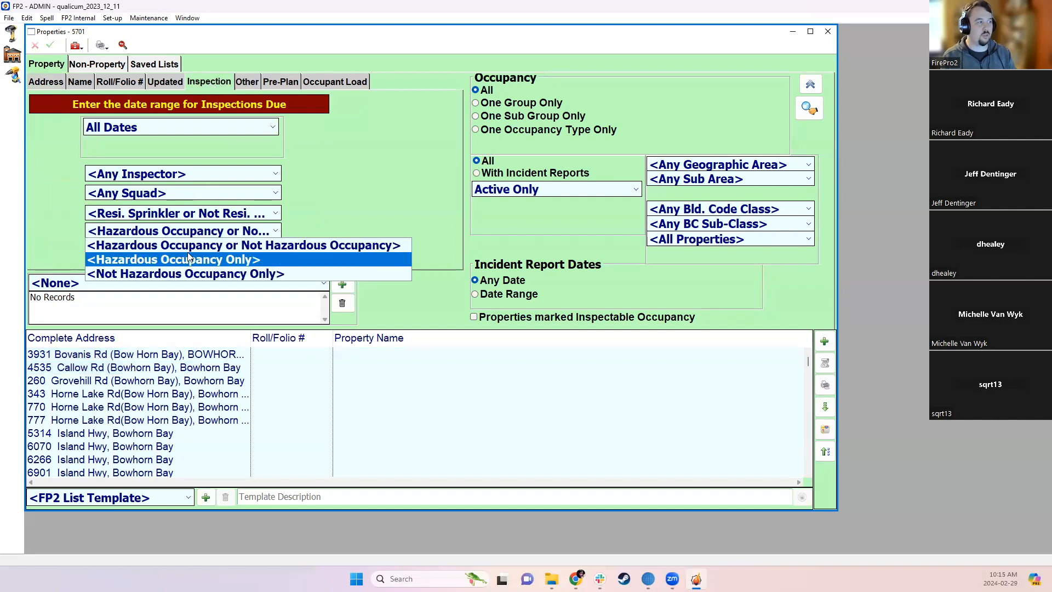
pyautogui.click(186, 259)
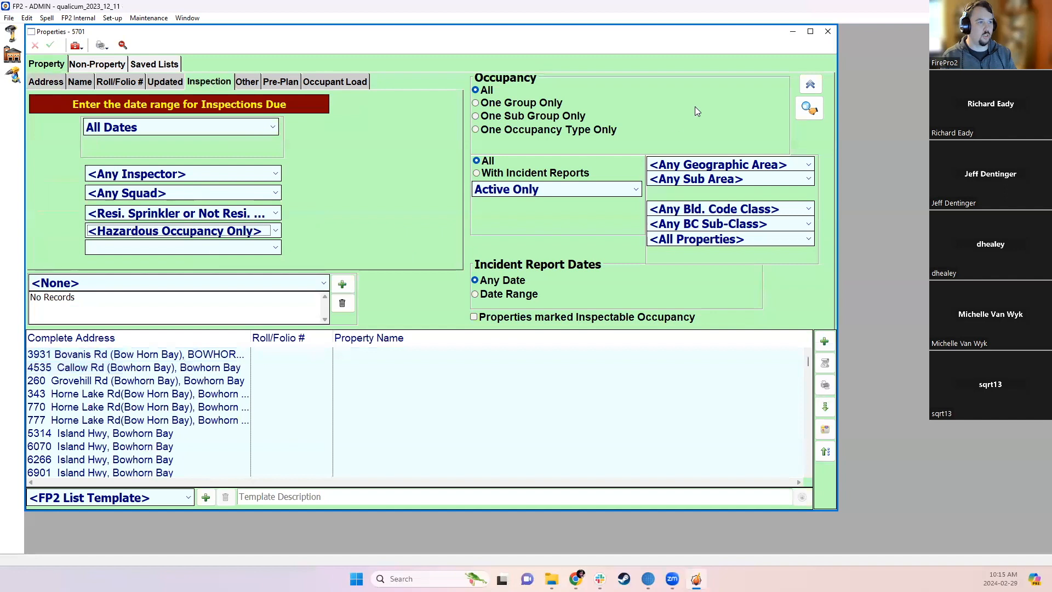
pyautogui.click(809, 108)
pyautogui.click(374, 353)
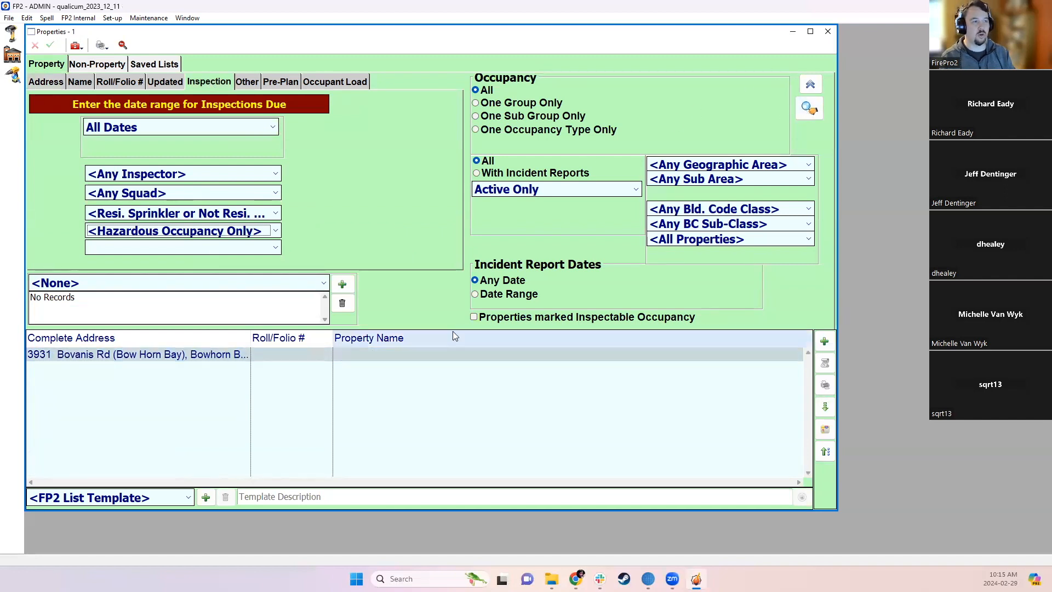
# - Maximize the Properties window and add the Inspectable Occupancy column to the results
pyautogui.click(810, 31)
pyautogui.rightClick(662, 337)
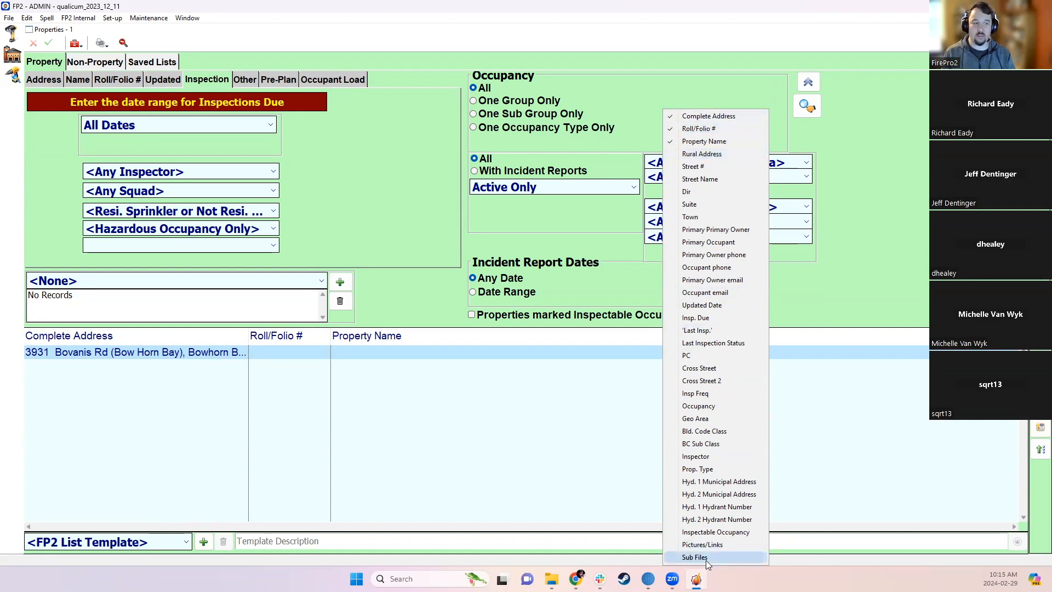
pyautogui.click(729, 534)
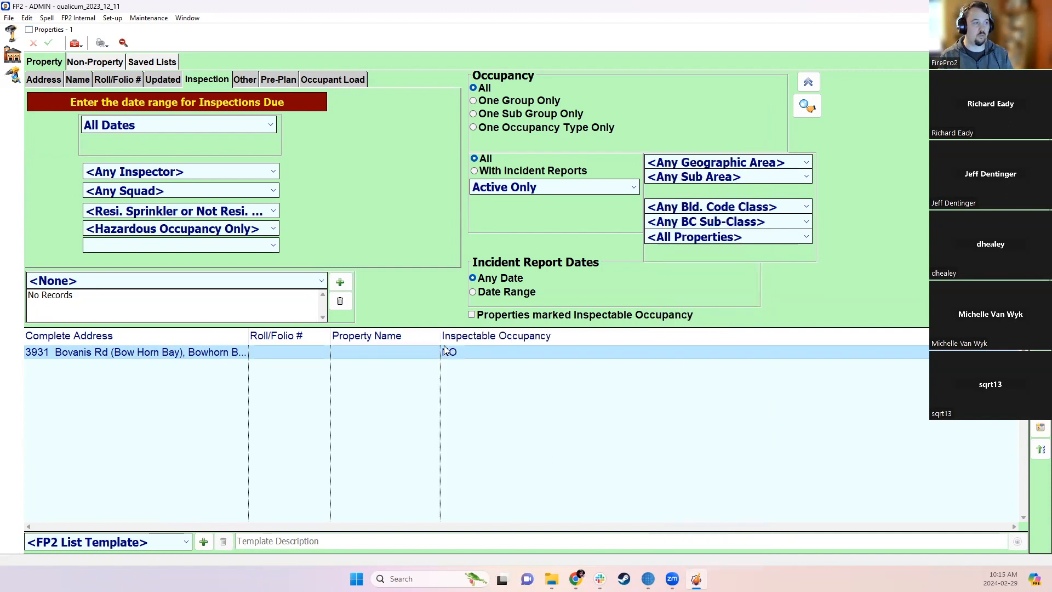
pyautogui.doubleClick(116, 354)
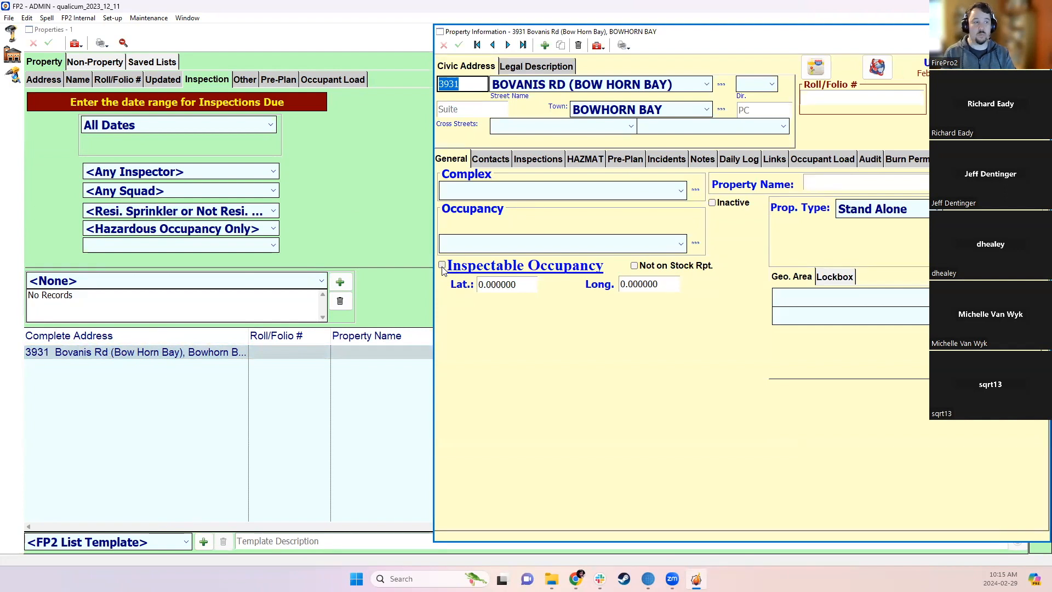
pyautogui.click(442, 266)
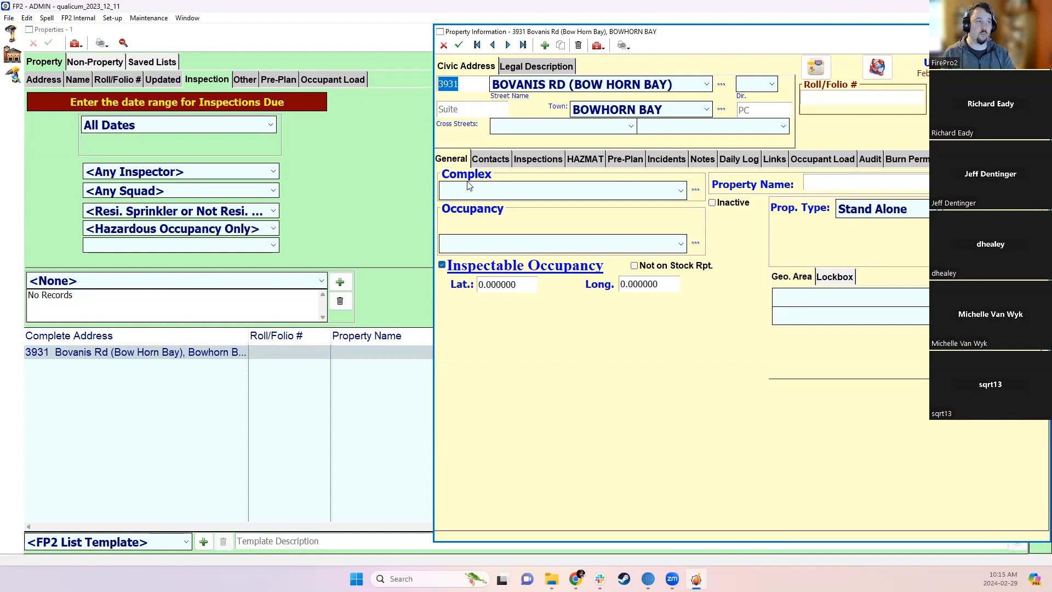
pyautogui.click(459, 45)
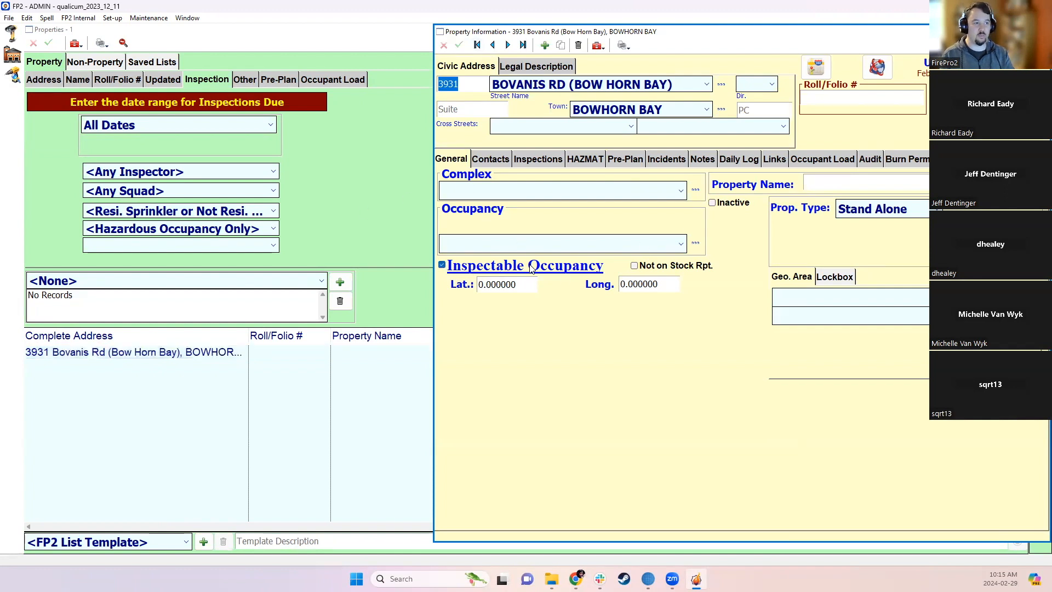
pyautogui.click(1040, 32)
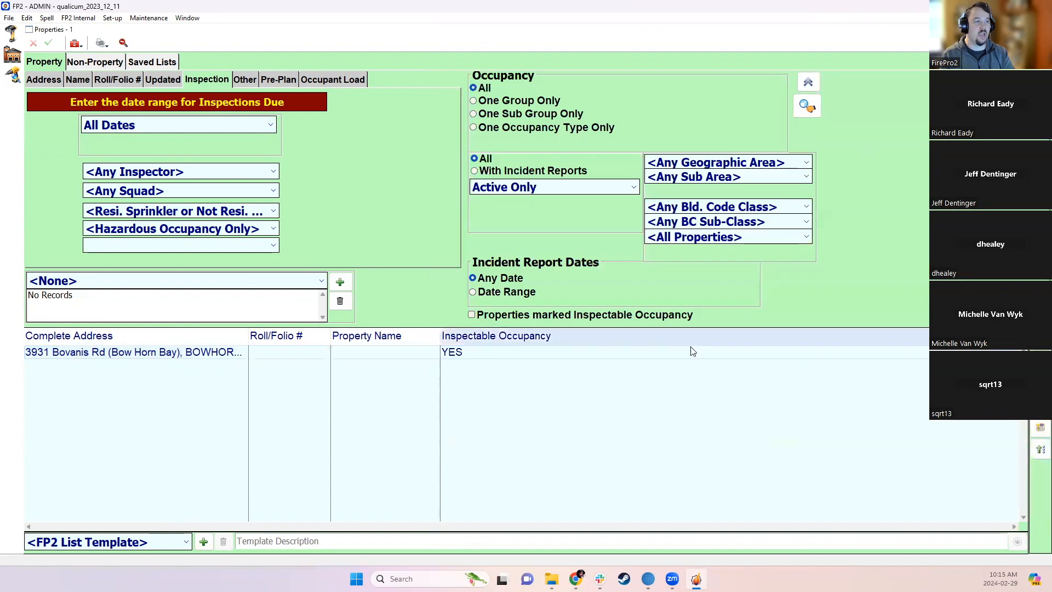
# - Filter the Properties search to Inspectable Occupancy properties, then close the search
pyautogui.rightClick(550, 341)
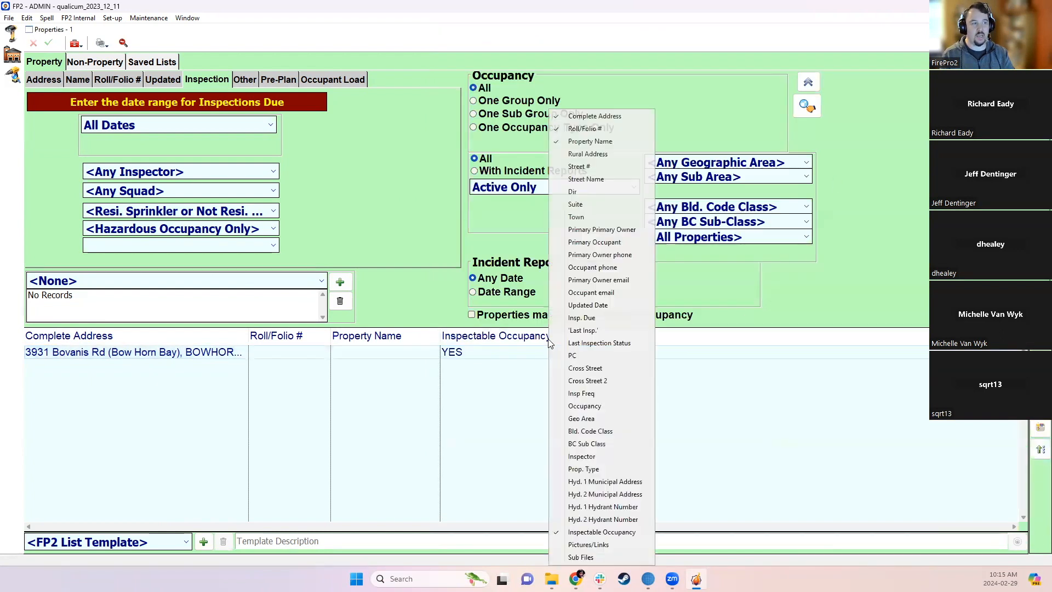
pyautogui.click(381, 264)
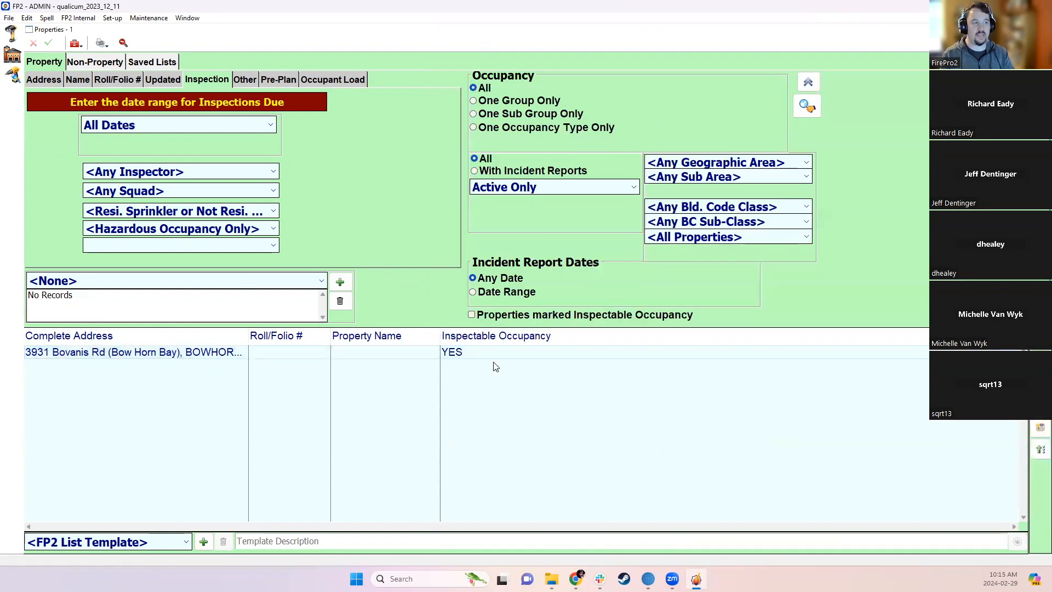
pyautogui.click(493, 318)
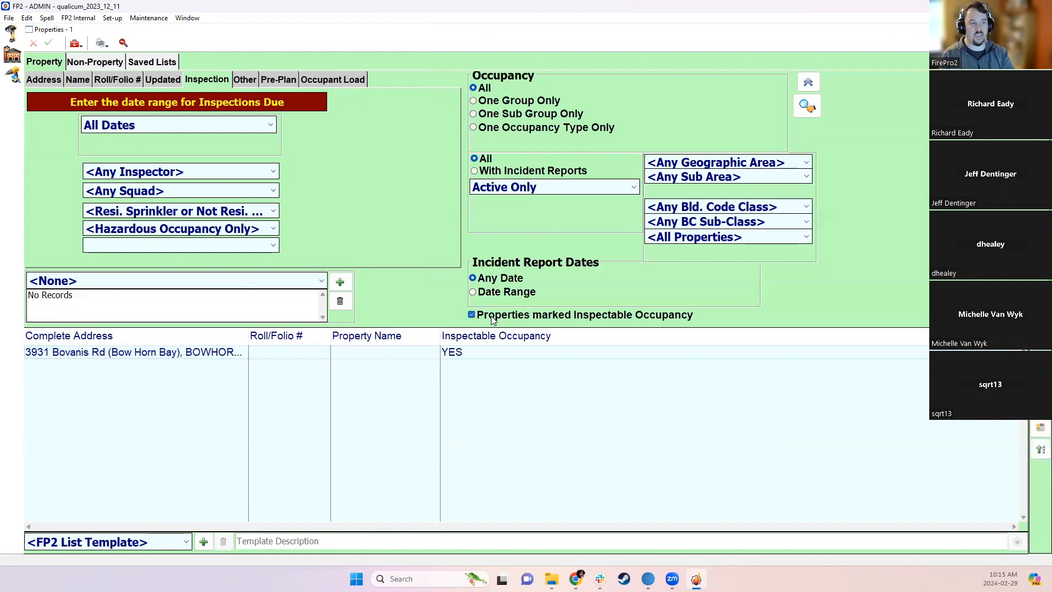
pyautogui.click(807, 104)
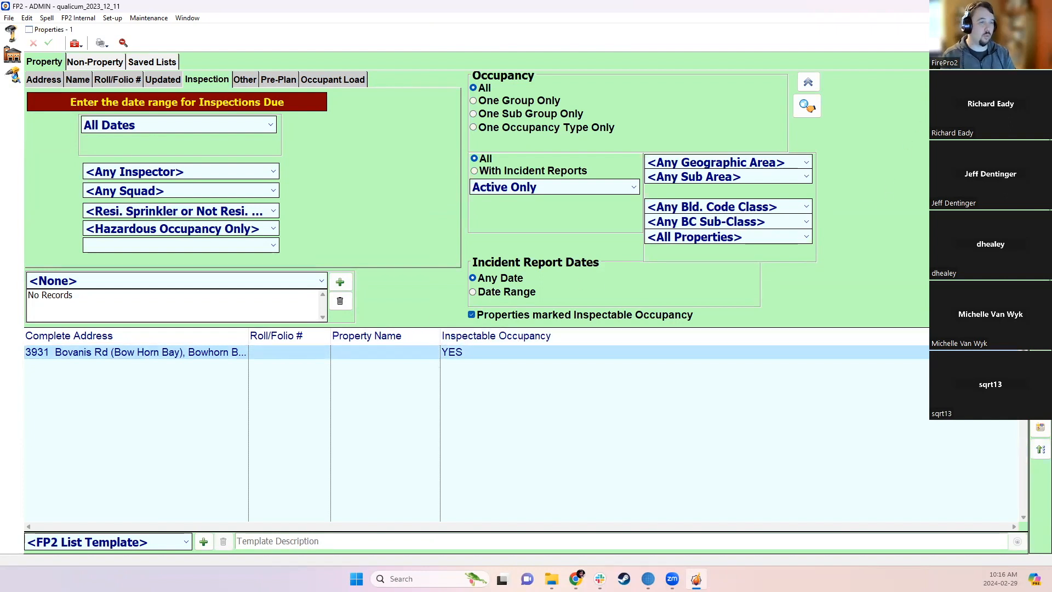
pyautogui.click(1042, 30)
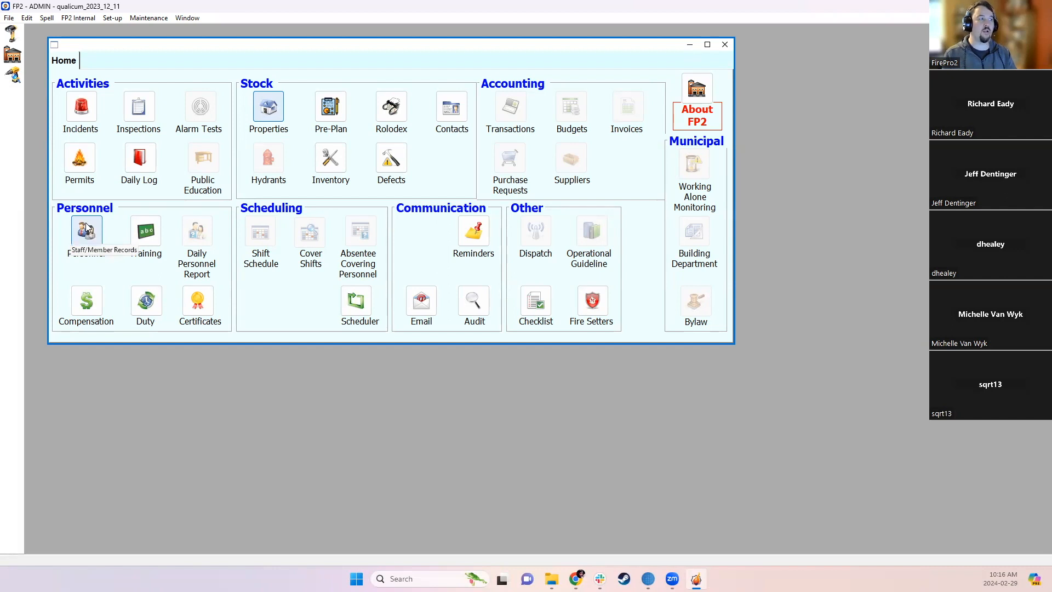
pyautogui.click(81, 107)
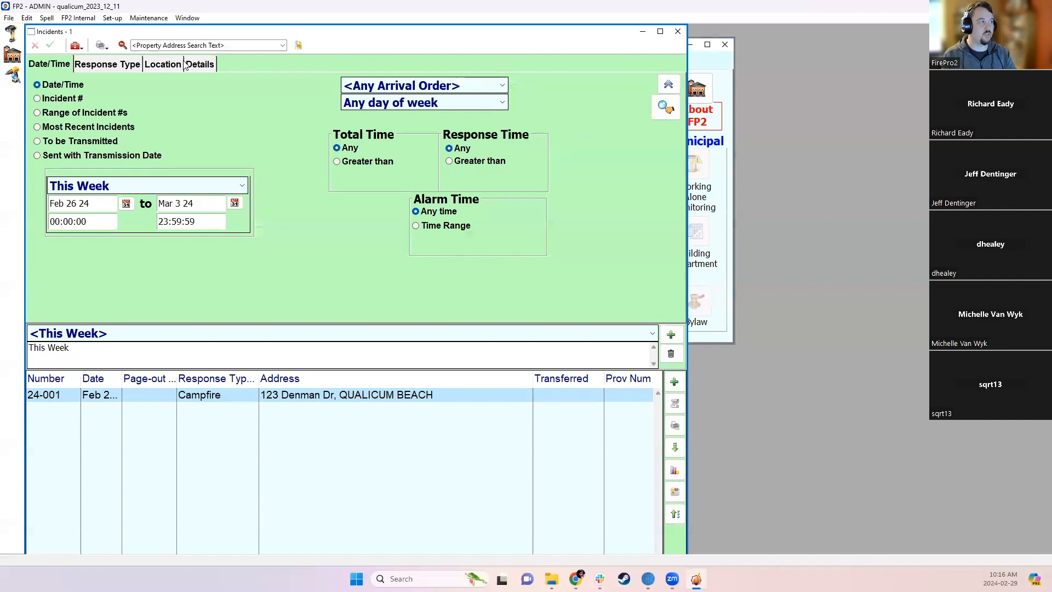
pyautogui.doubleClick(233, 394)
pyautogui.click(481, 346)
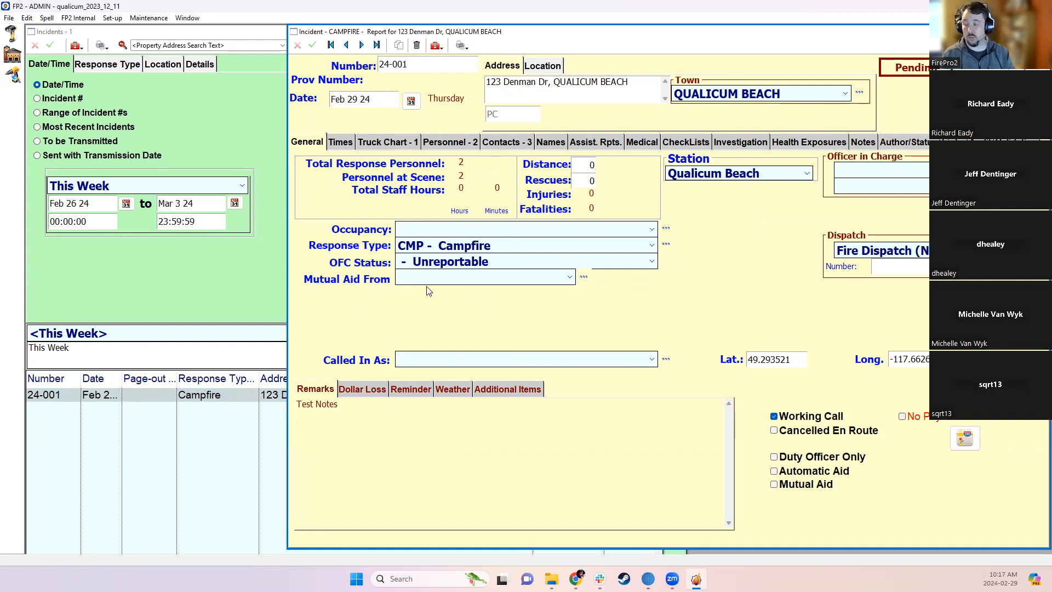
pyautogui.click(410, 279)
pyautogui.click(408, 276)
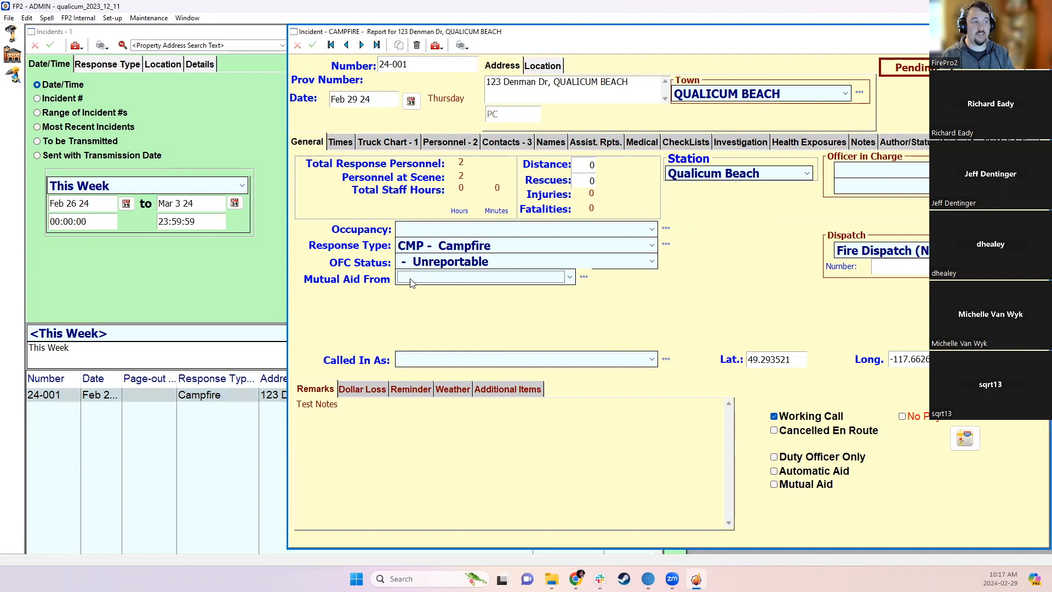
pyautogui.click(409, 279)
pyautogui.click(410, 277)
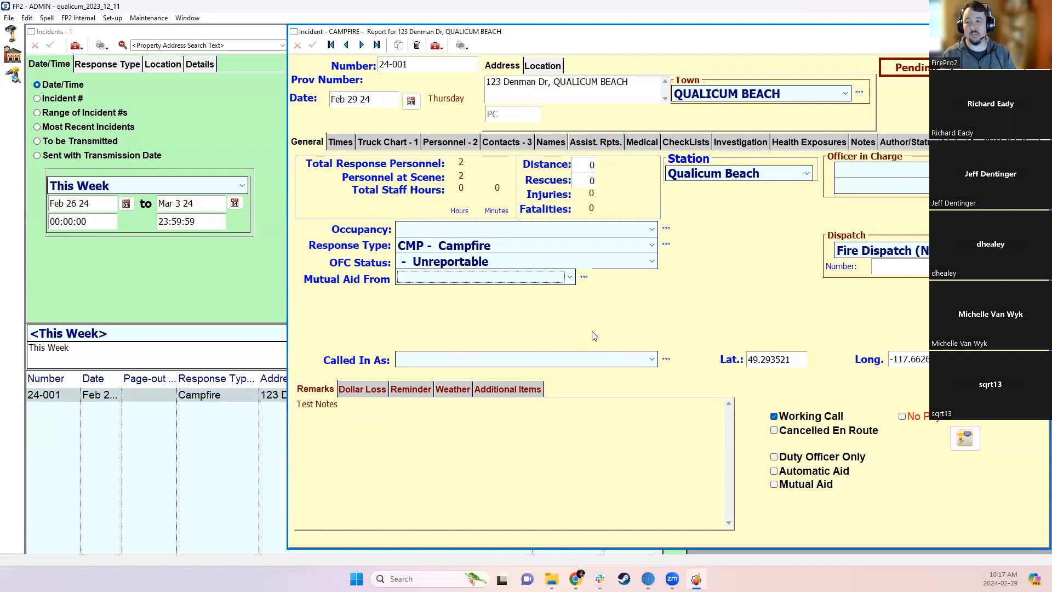
# - Open the Mutual Aid From lookup list, shift its window left, and start a blank entry
pyautogui.click(583, 278)
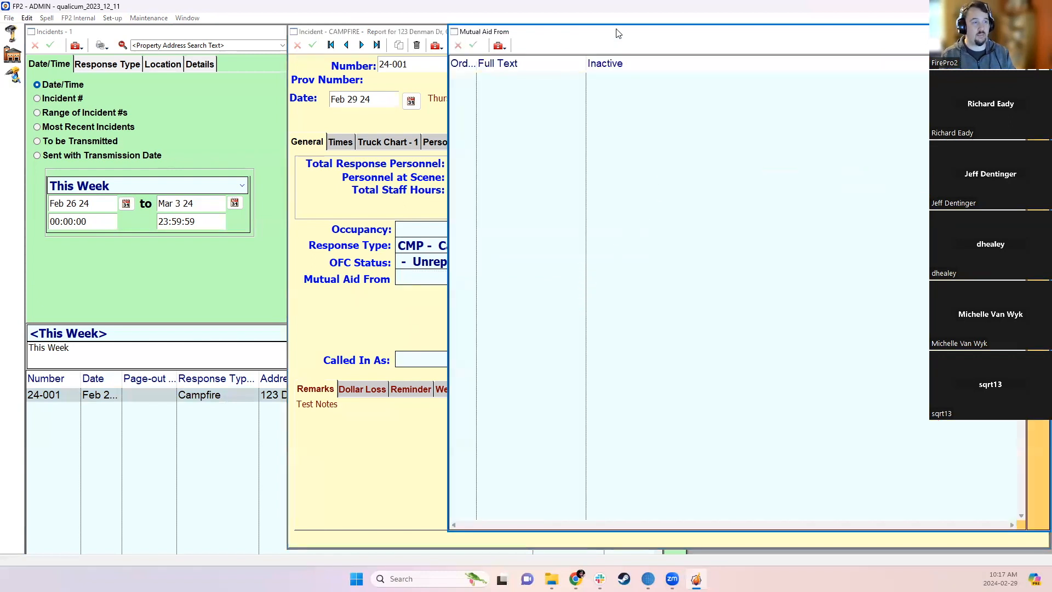
pyautogui.moveTo(612, 30); pyautogui.dragTo(572, 32)
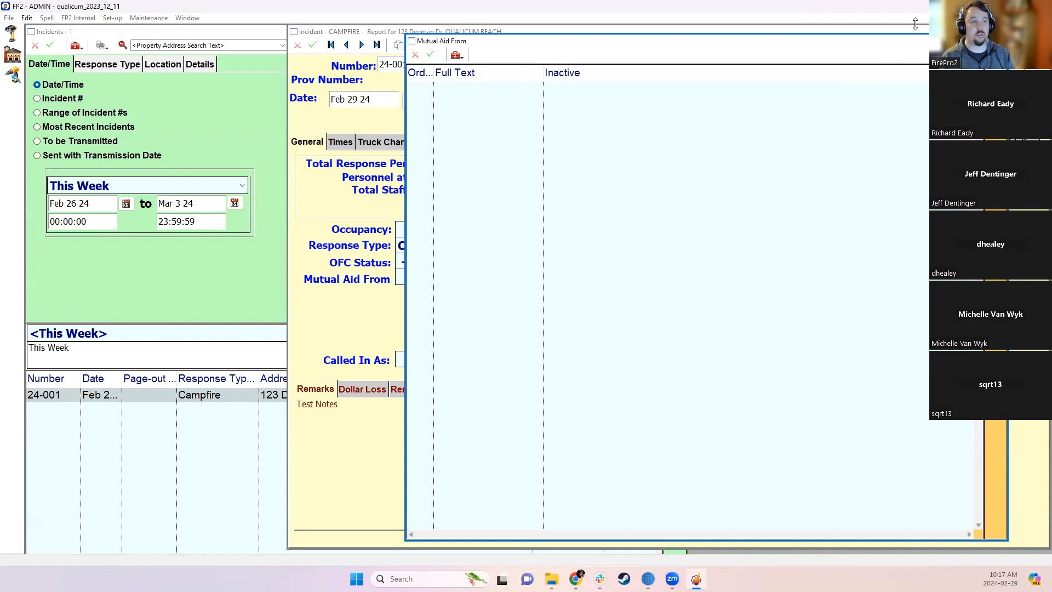
pyautogui.click(997, 41)
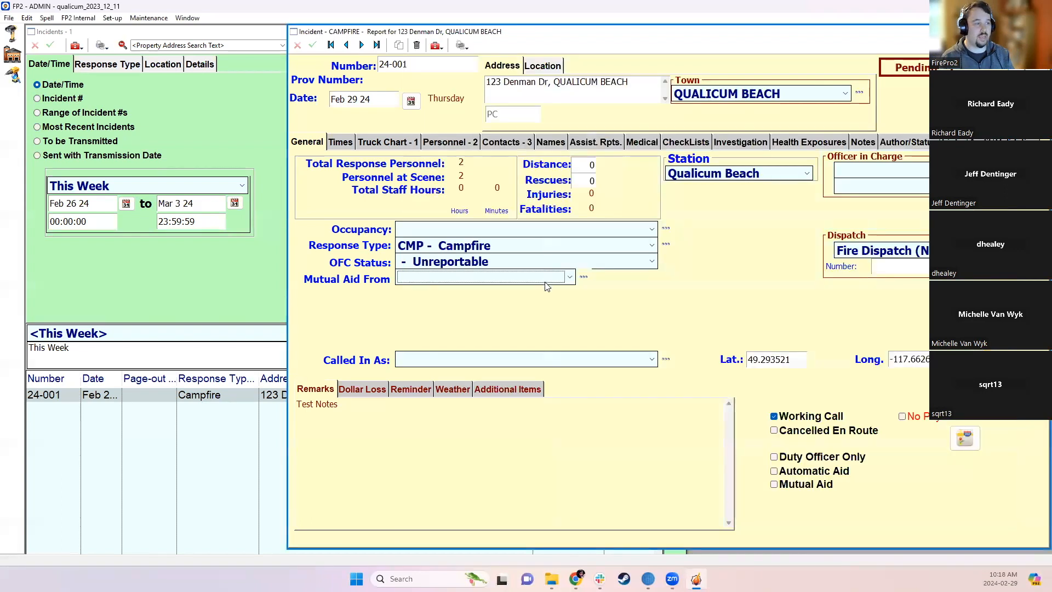
pyautogui.click(584, 280)
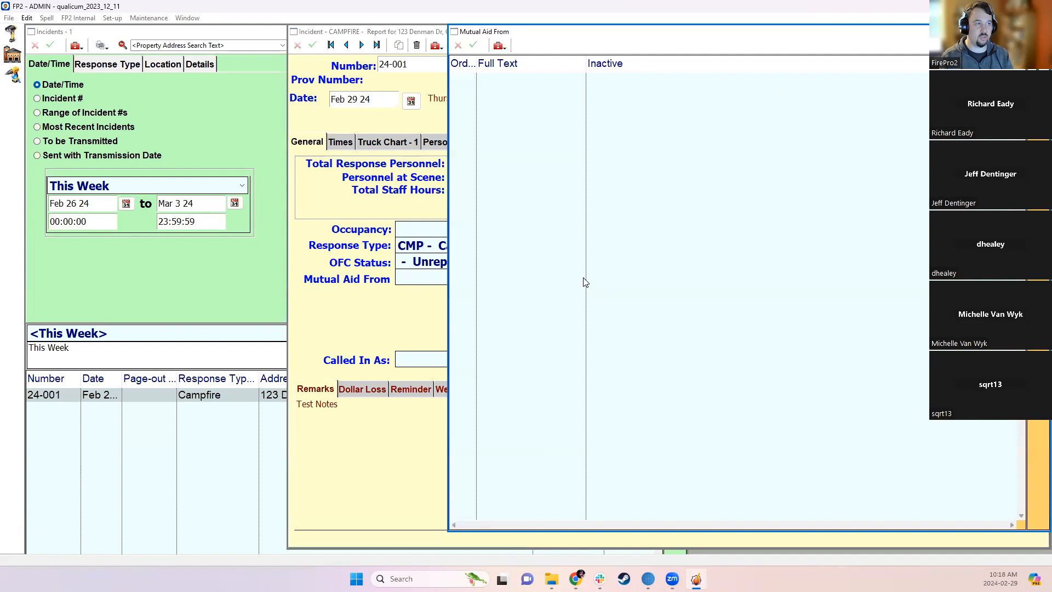
pyautogui.moveTo(947, 34); pyautogui.dragTo(876, 36)
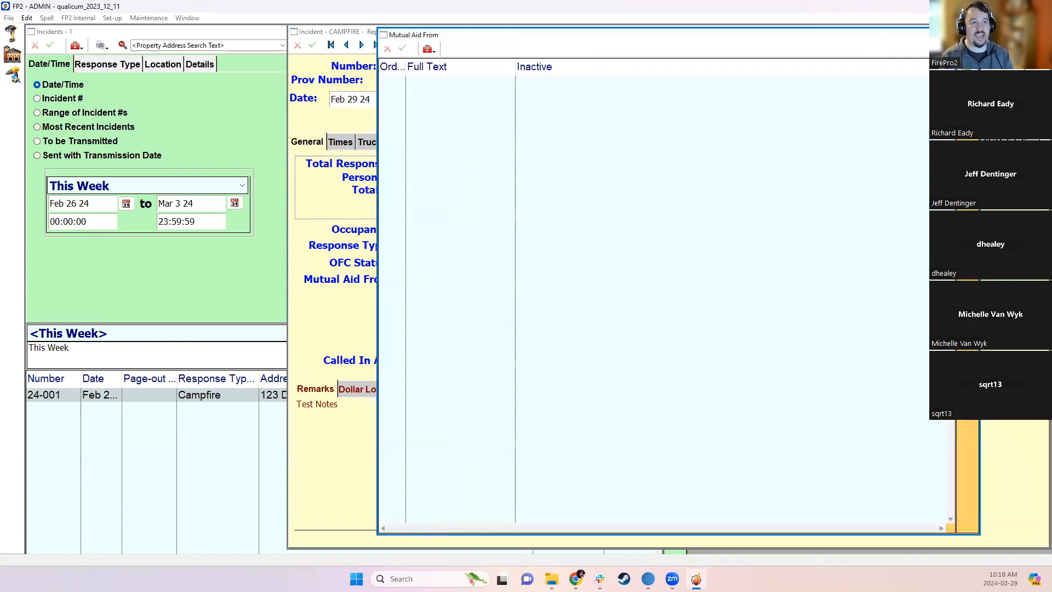
pyautogui.click(967, 70)
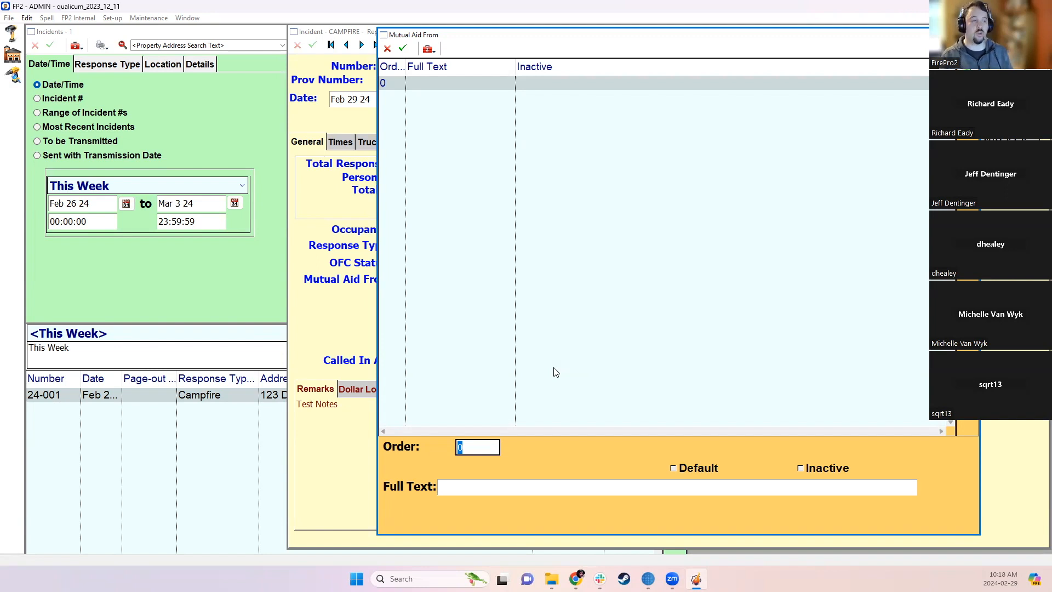
# - Add 'The first thing' and 'The Second Thing' as new Mutual Aid From entries
pyautogui.click(462, 448)
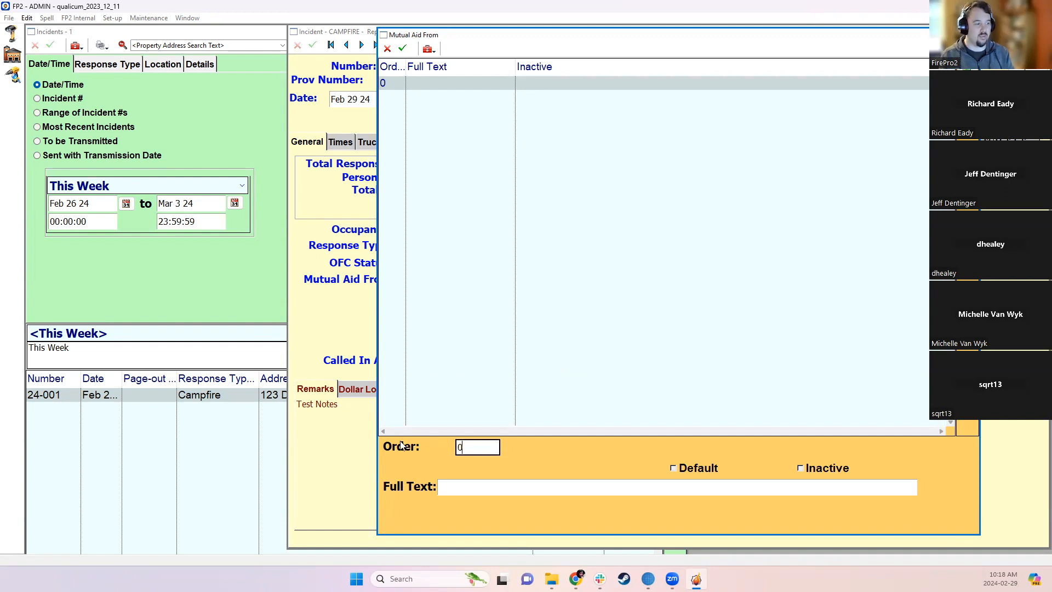
pyautogui.click(460, 492)
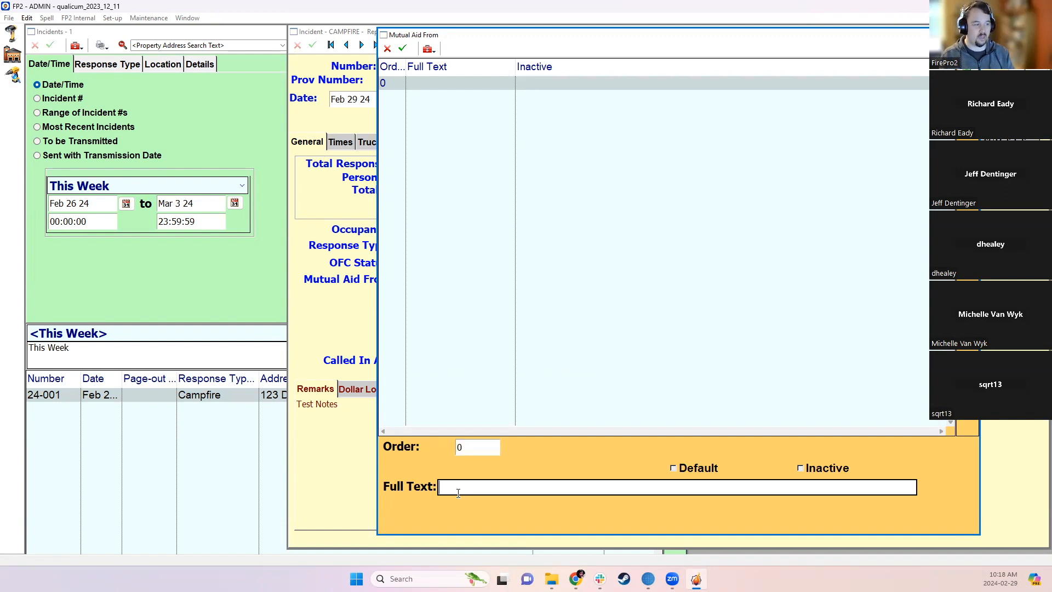
pyautogui.write('The fir')
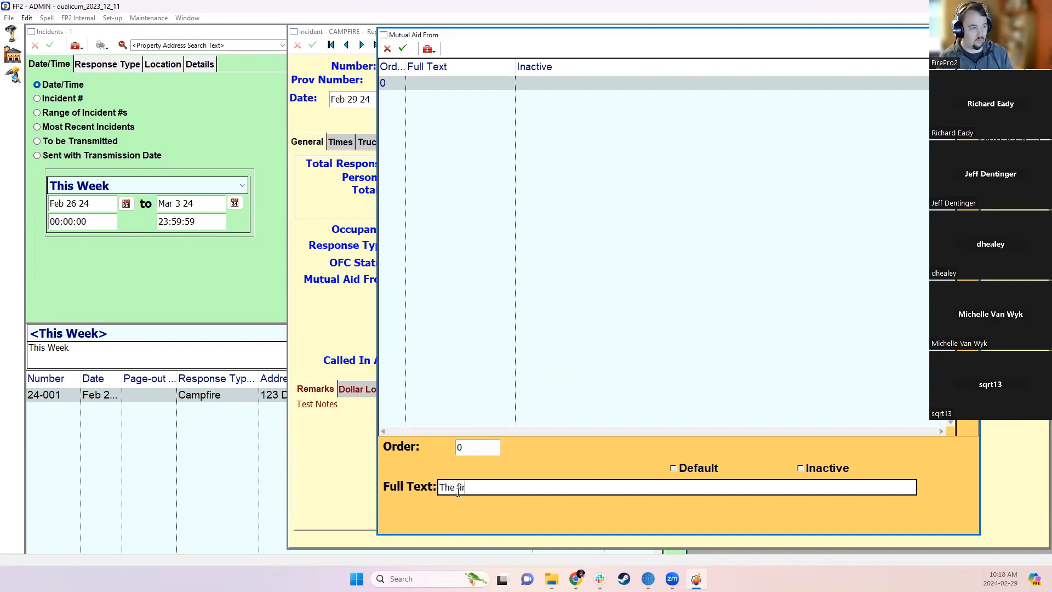
pyautogui.write('st thing')
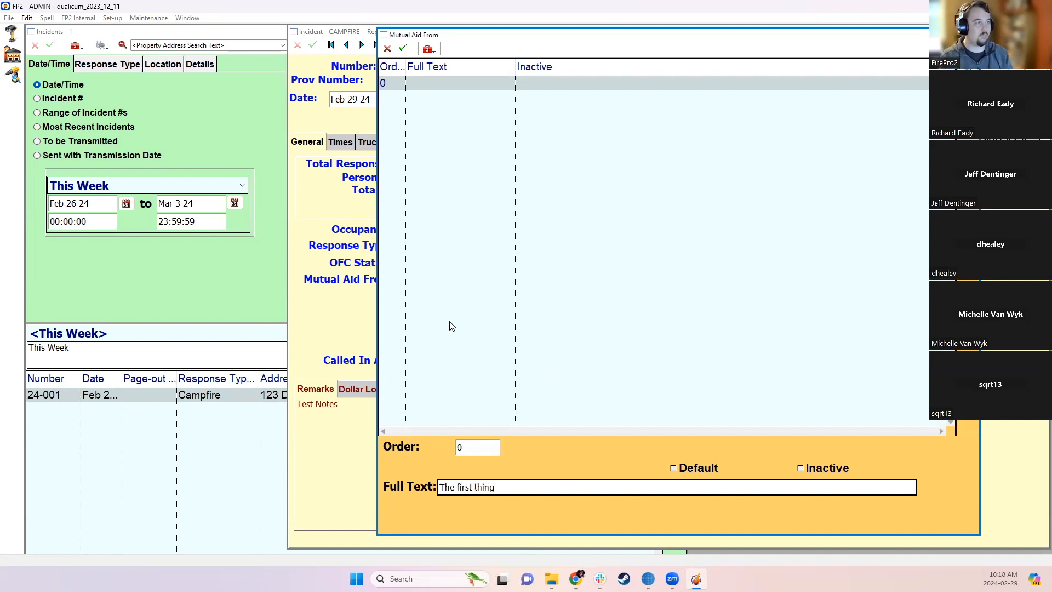
pyautogui.press('Return')
pyautogui.click(525, 351)
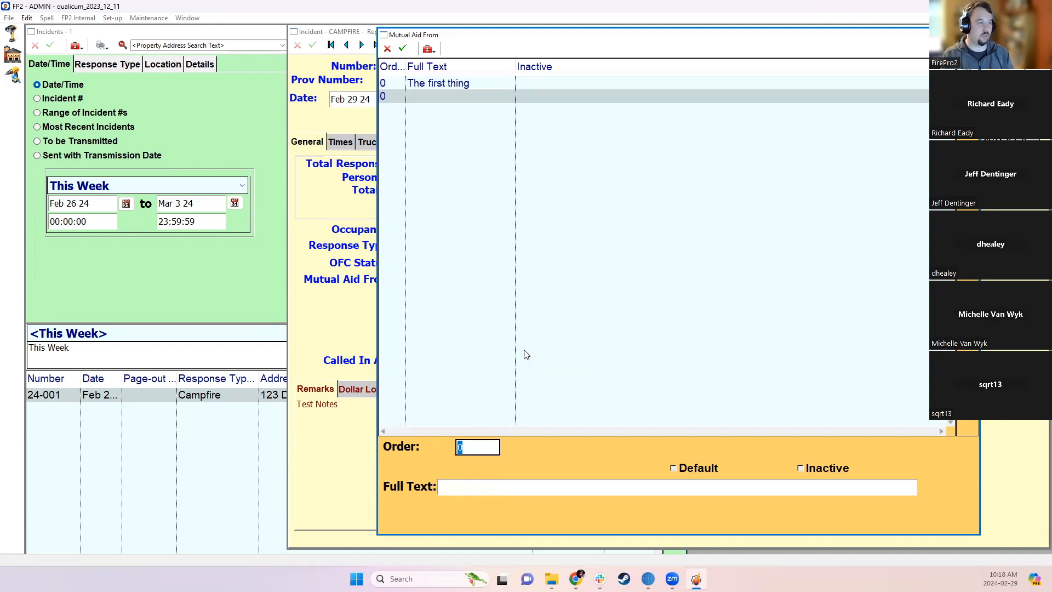
pyautogui.press('Tab')
pyautogui.write('Th')
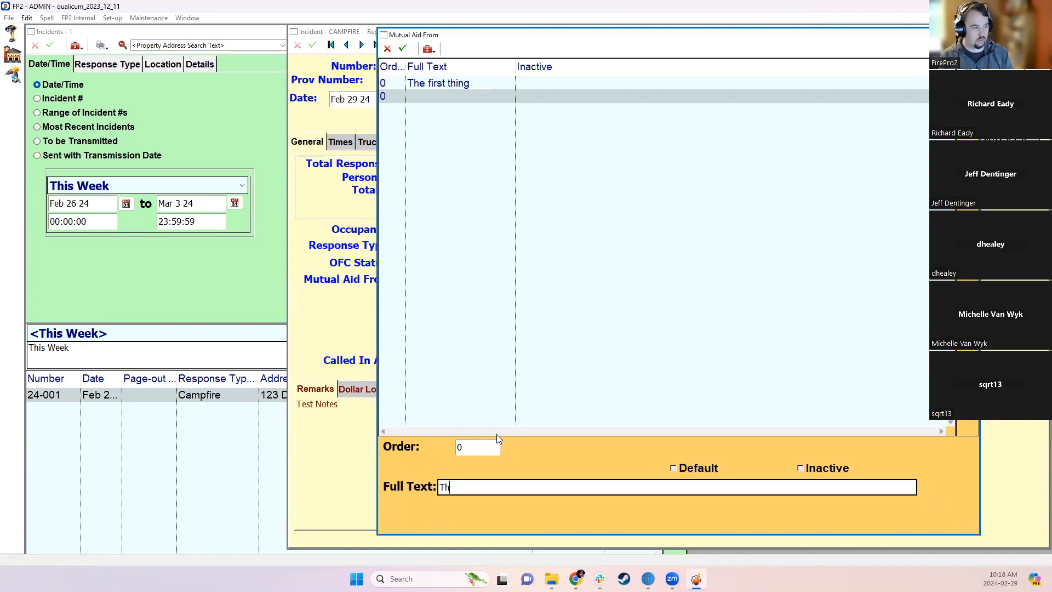
pyautogui.write('e Second Thing')
pyautogui.press('Return')
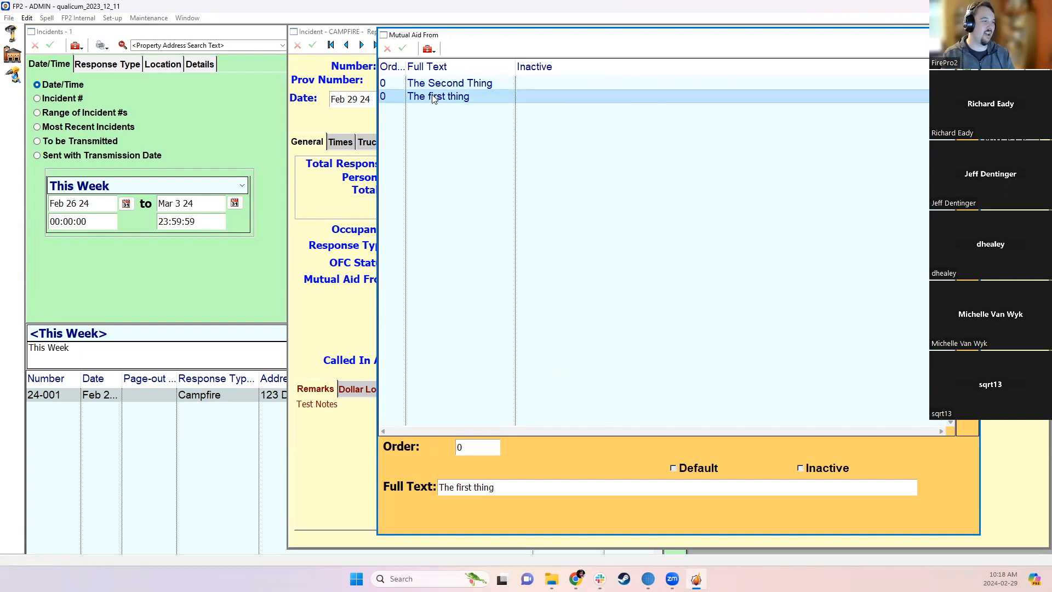
# - Capitalise 'First' in The First thing, commit the correction, and close the list
pyautogui.click(459, 486)
pyautogui.click(458, 487)
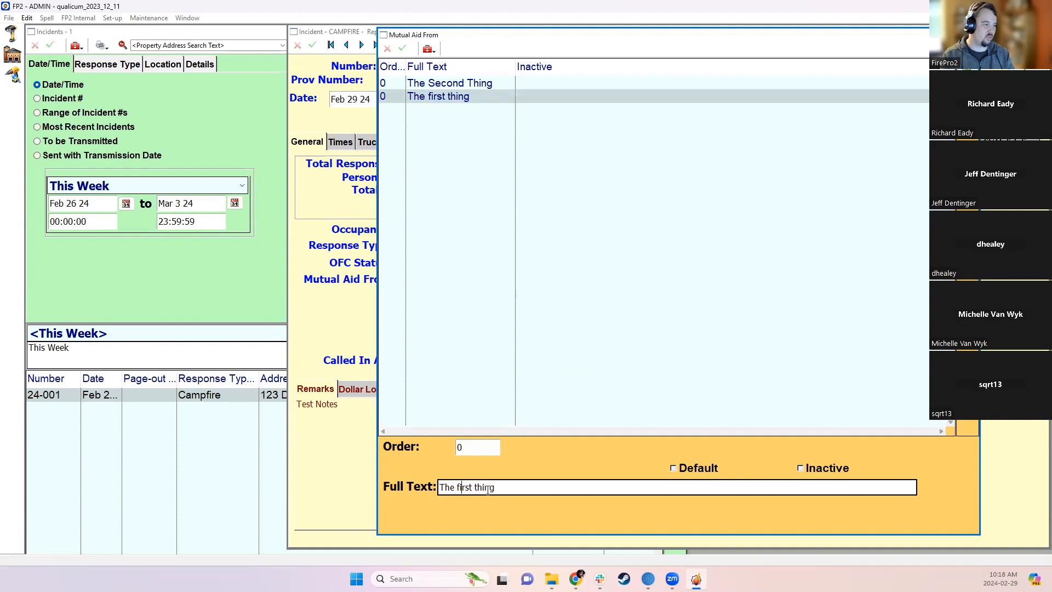
pyautogui.press('Delete')
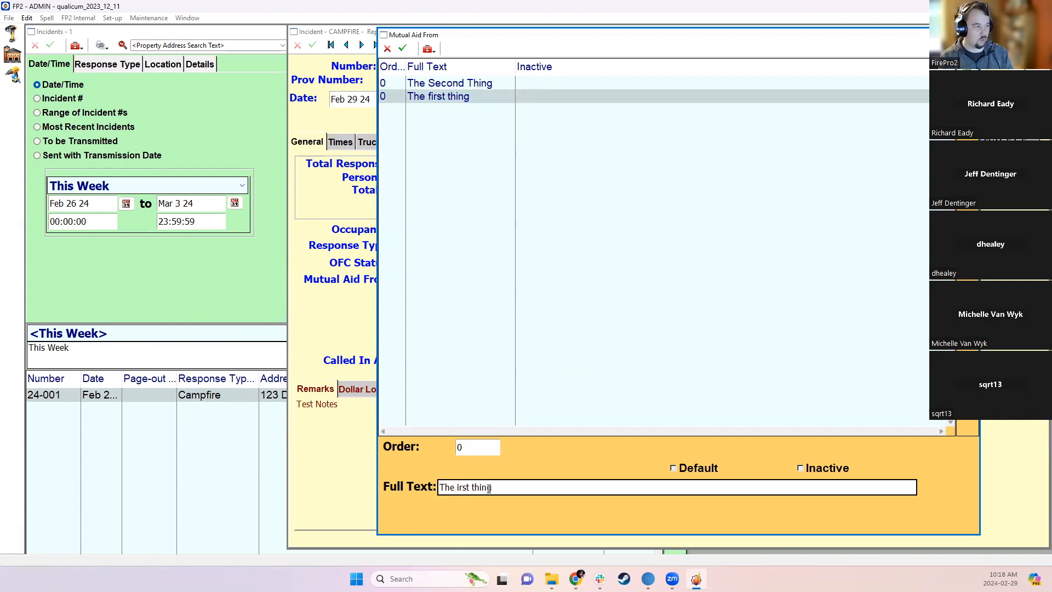
pyautogui.write('F')
pyautogui.click(492, 237)
pyautogui.click(409, 64)
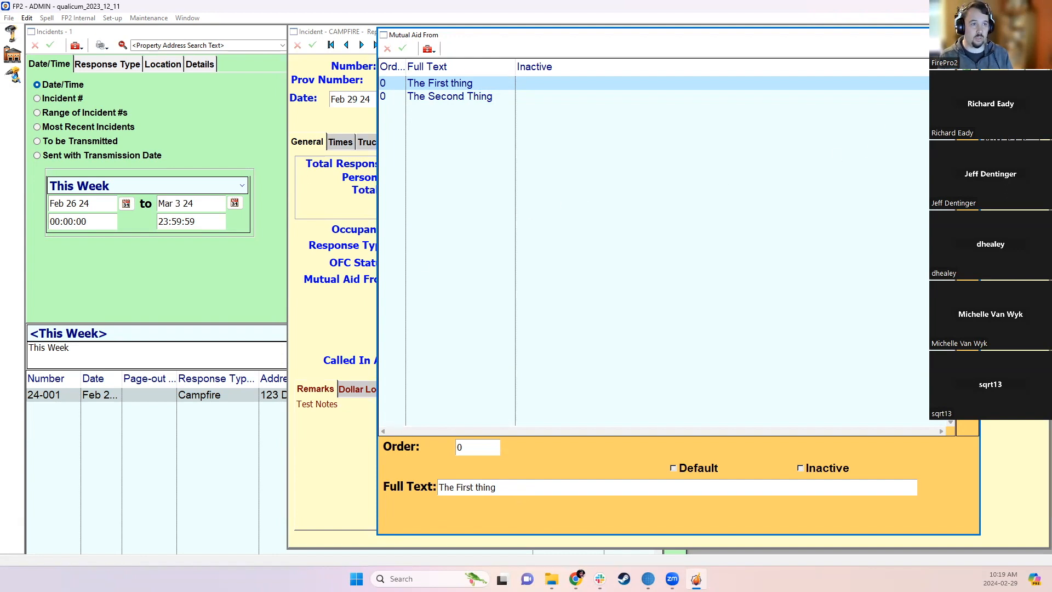
pyautogui.click(968, 35)
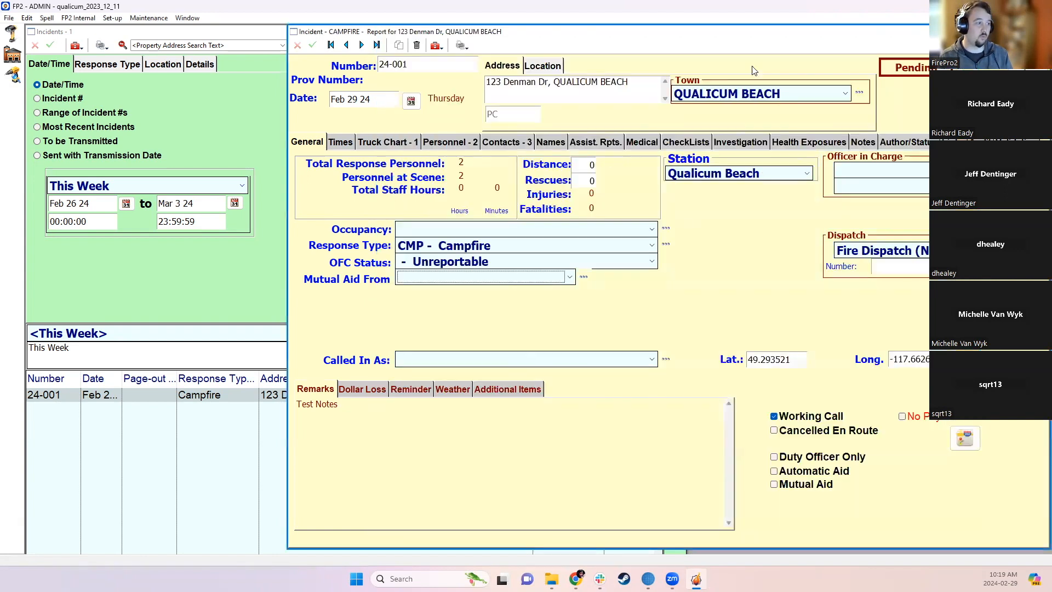
# - View the Response Types list with its Full Text and Code columns widened
pyautogui.click(666, 245)
pyautogui.moveTo(642, 62); pyautogui.dragTo(736, 62)
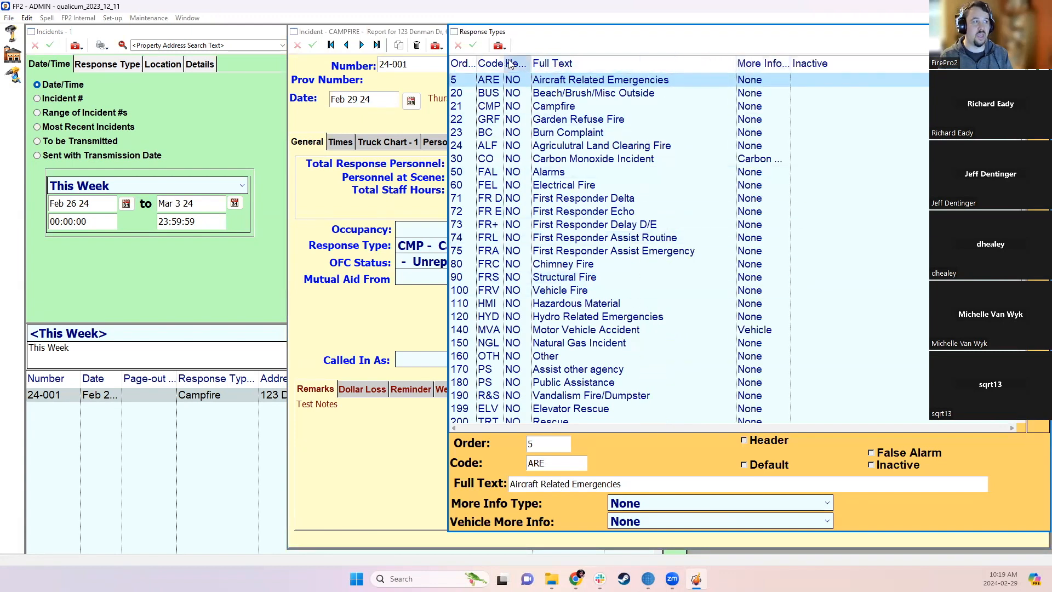
pyautogui.moveTo(502, 63); pyautogui.dragTo(547, 63)
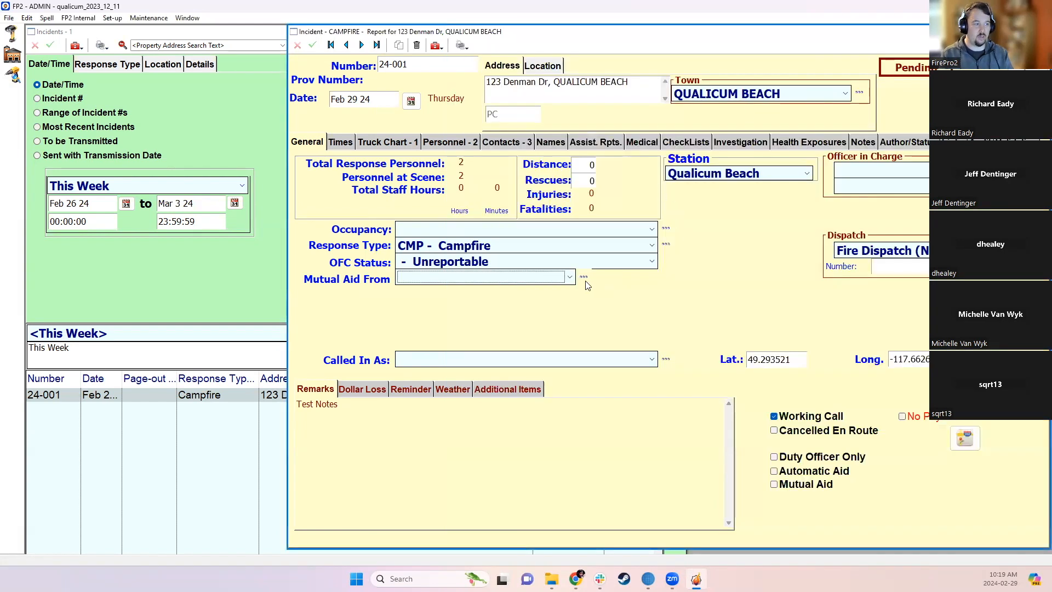
# - Give The First thing order 10 and The Second Thing order 20 in Mutual Aid From
pyautogui.click(585, 280)
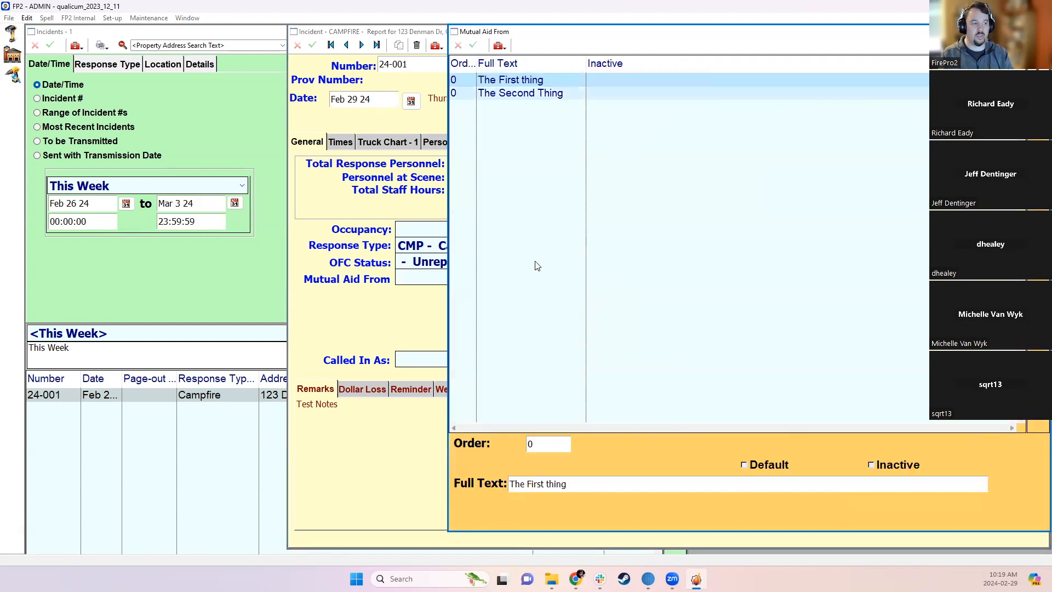
pyautogui.click(547, 450)
pyautogui.write('10')
pyautogui.press('Down')
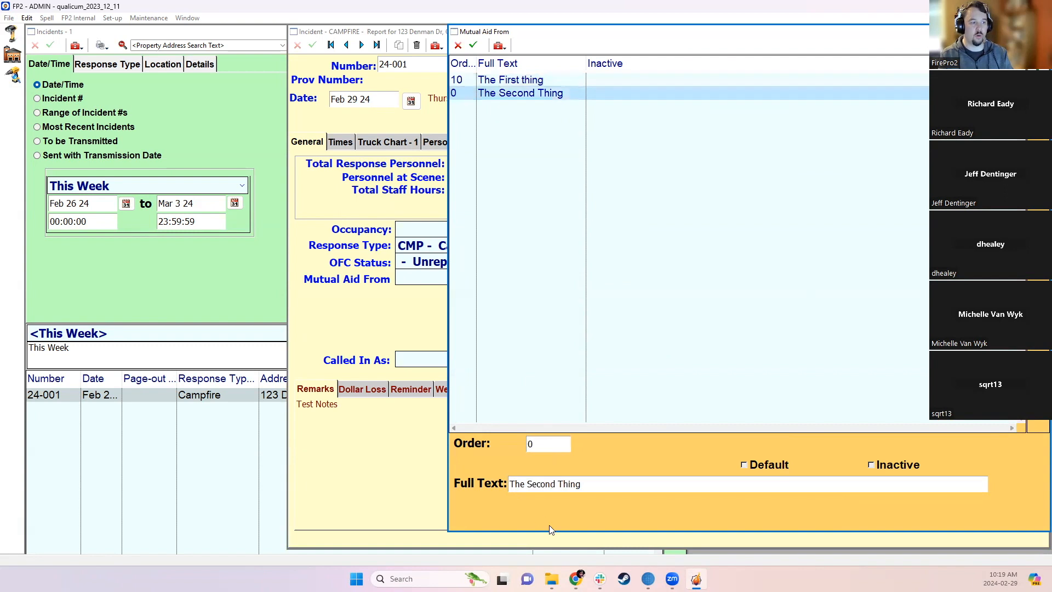
pyautogui.click(551, 448)
pyautogui.write('20')
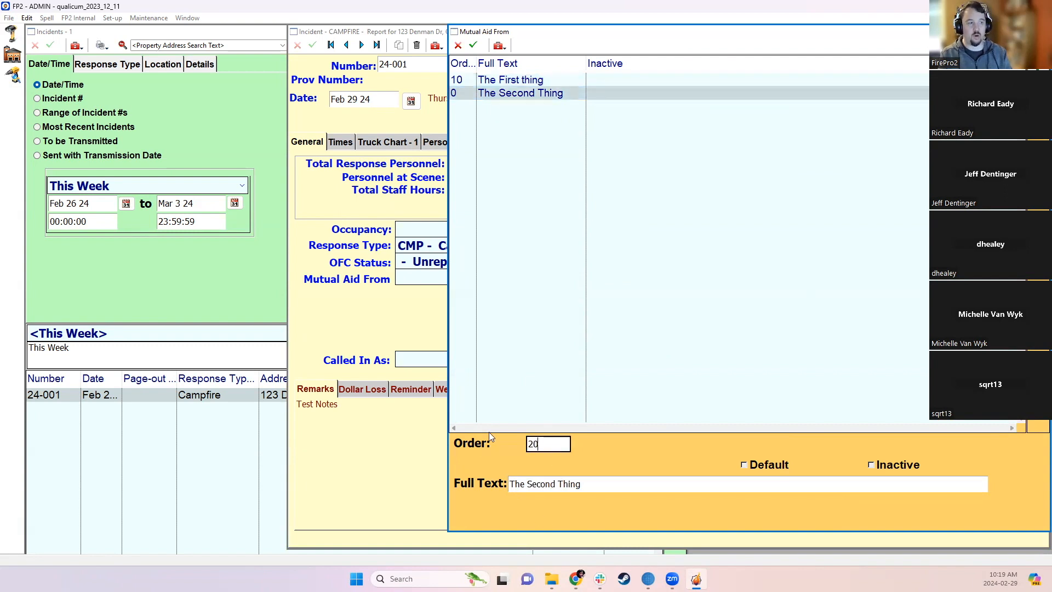
pyautogui.click(560, 226)
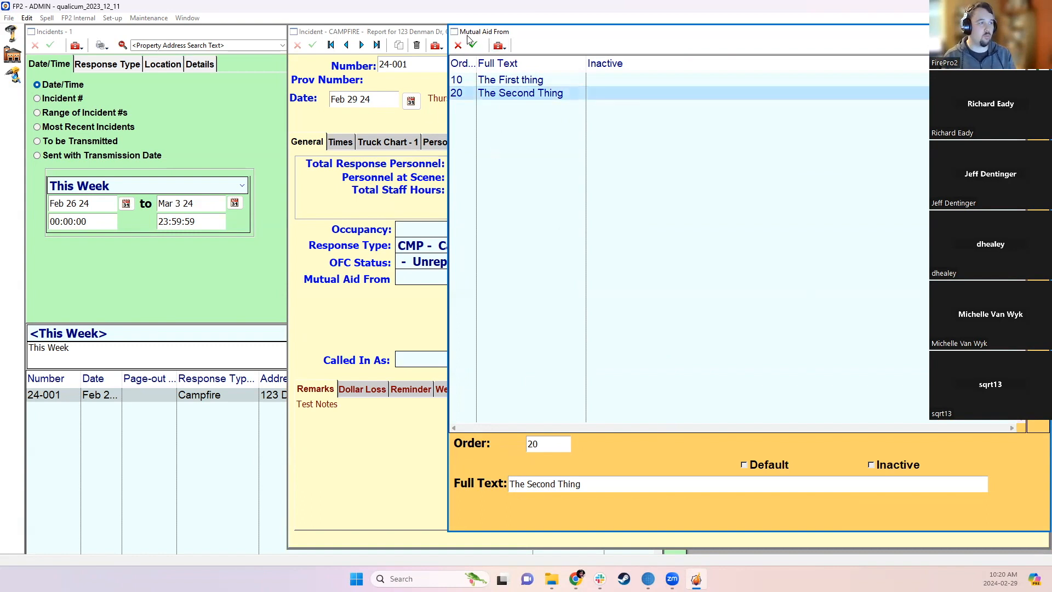
# - Add a Mutual Aid From entry 'First point five' with order 15
pyautogui.click(1036, 68)
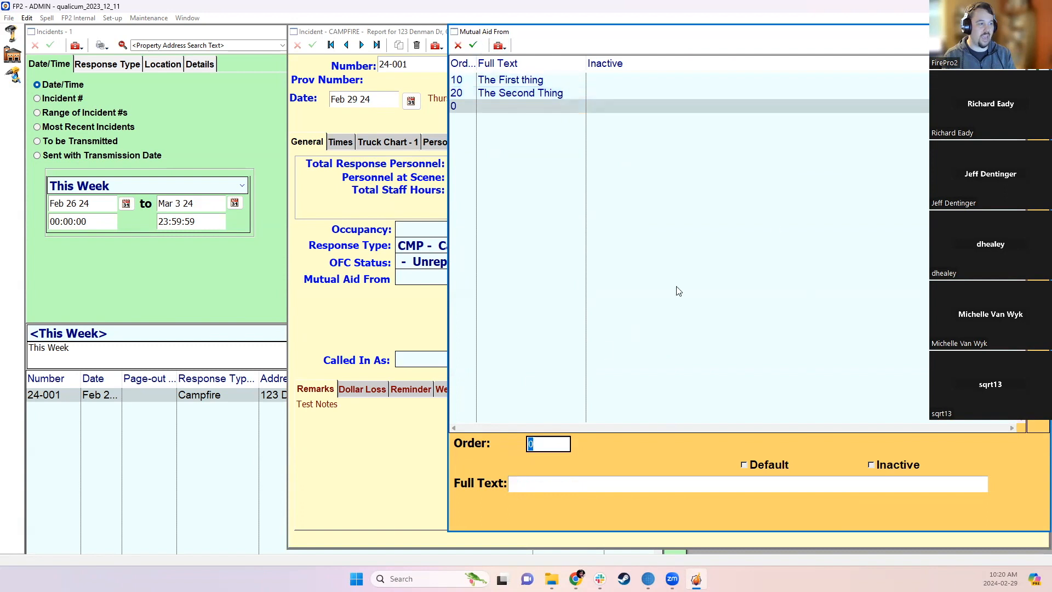
pyautogui.write('15')
pyautogui.press('Tab')
pyautogui.write('First point five')
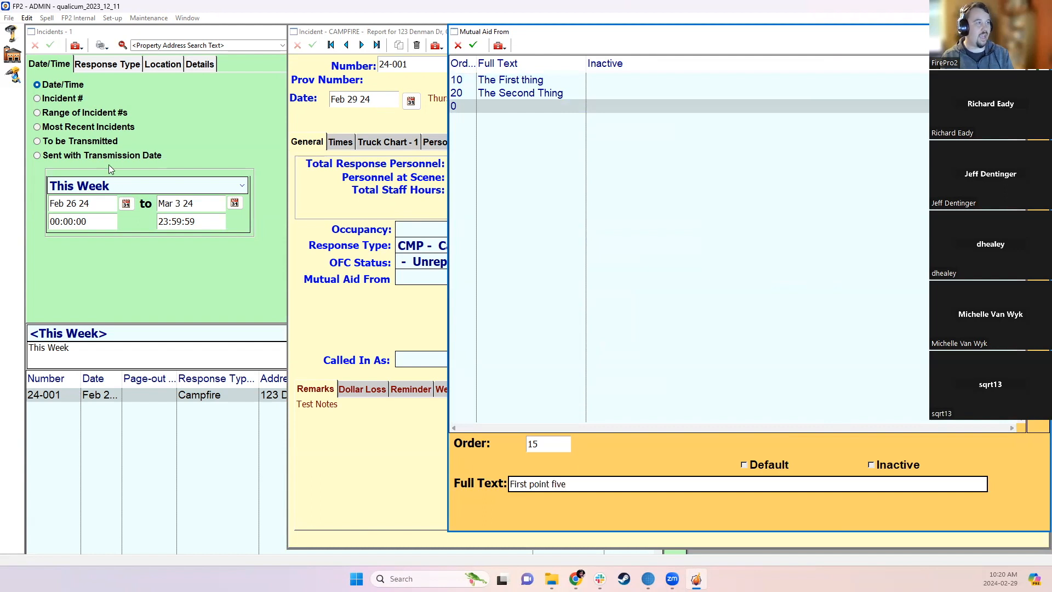
pyautogui.click(474, 46)
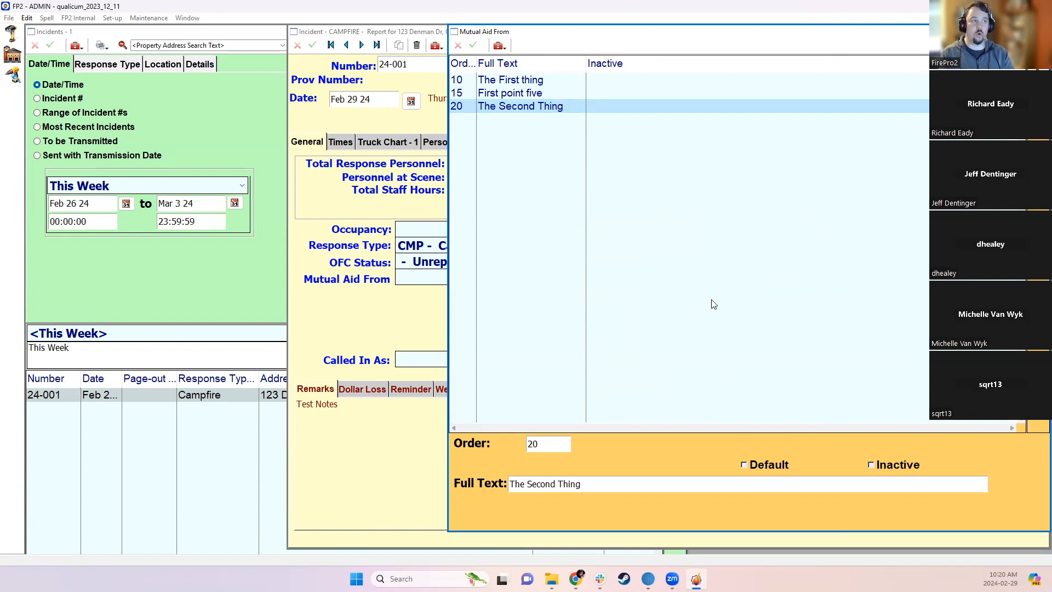
# - Make First point five the default entry, save it, and close the list
pyautogui.click(481, 94)
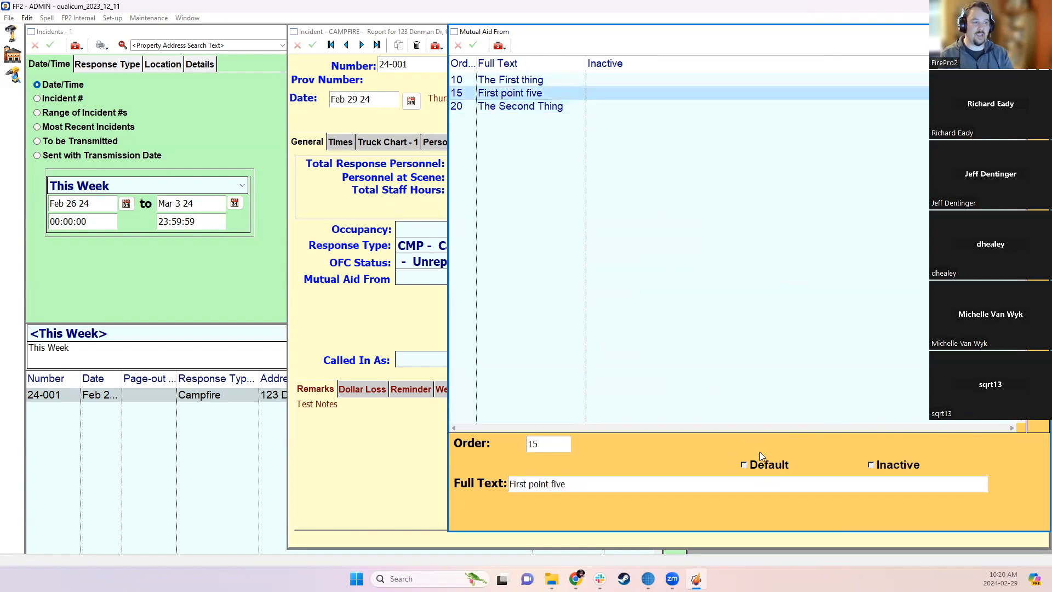
pyautogui.click(754, 465)
pyautogui.click(473, 45)
pyautogui.click(1040, 32)
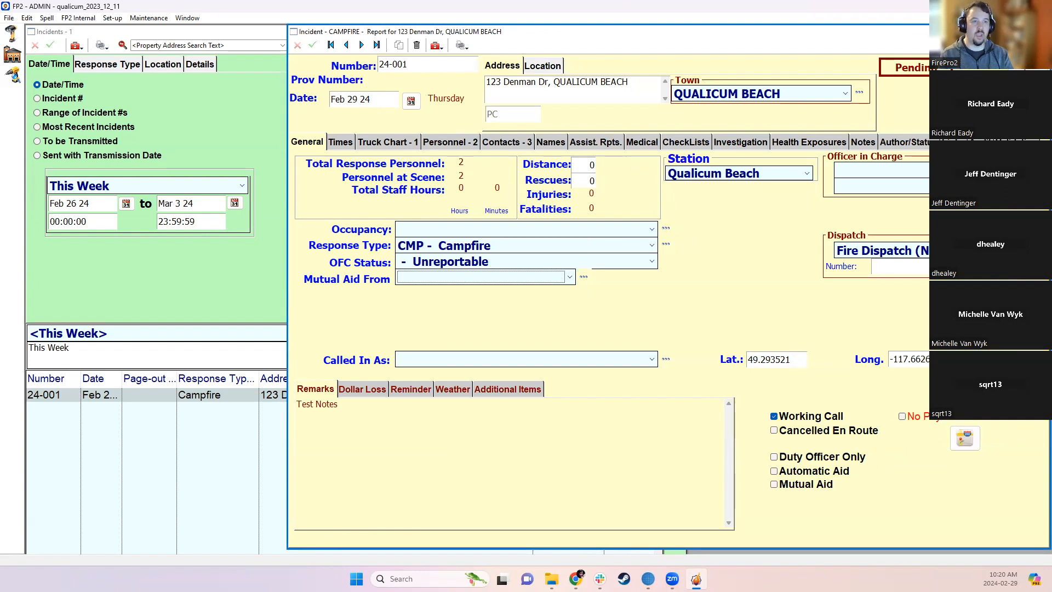
# - Look over the Dispatch list, then close it and incident 24-001's report
pyautogui.click(1032, 249)
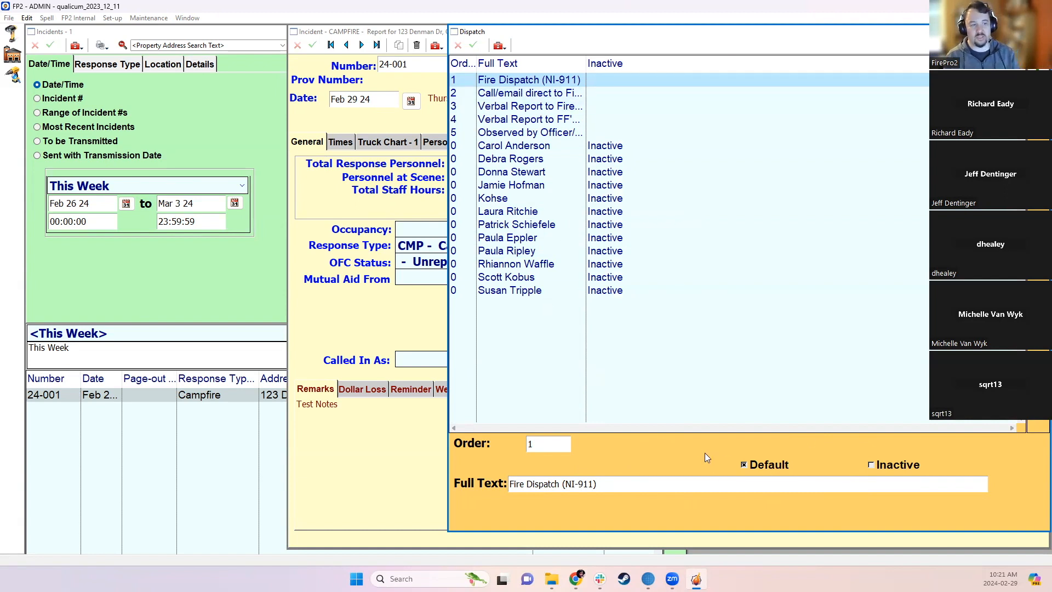
pyautogui.click(1041, 31)
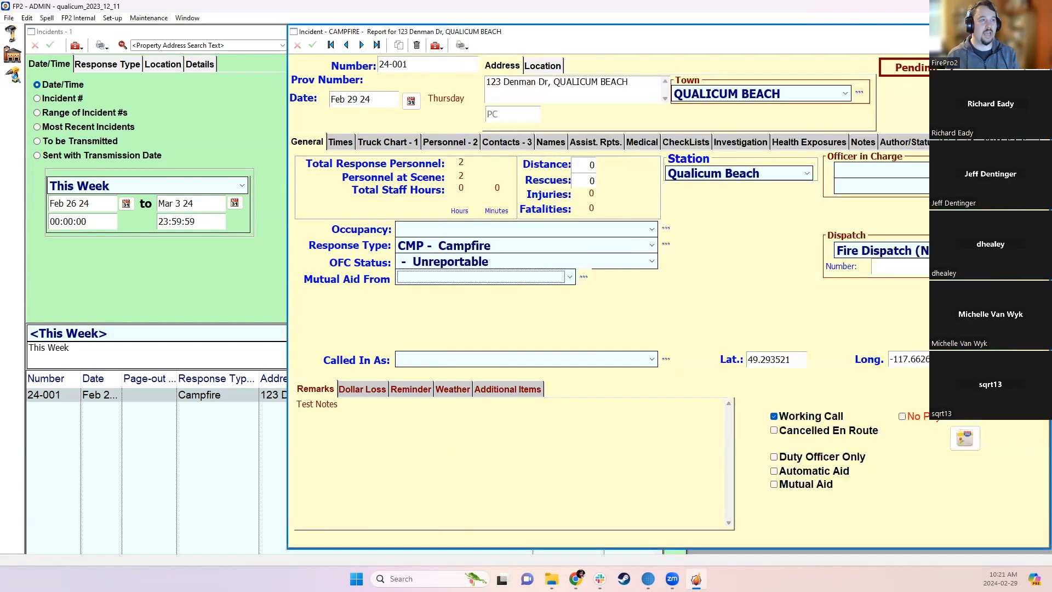
pyautogui.click(1040, 31)
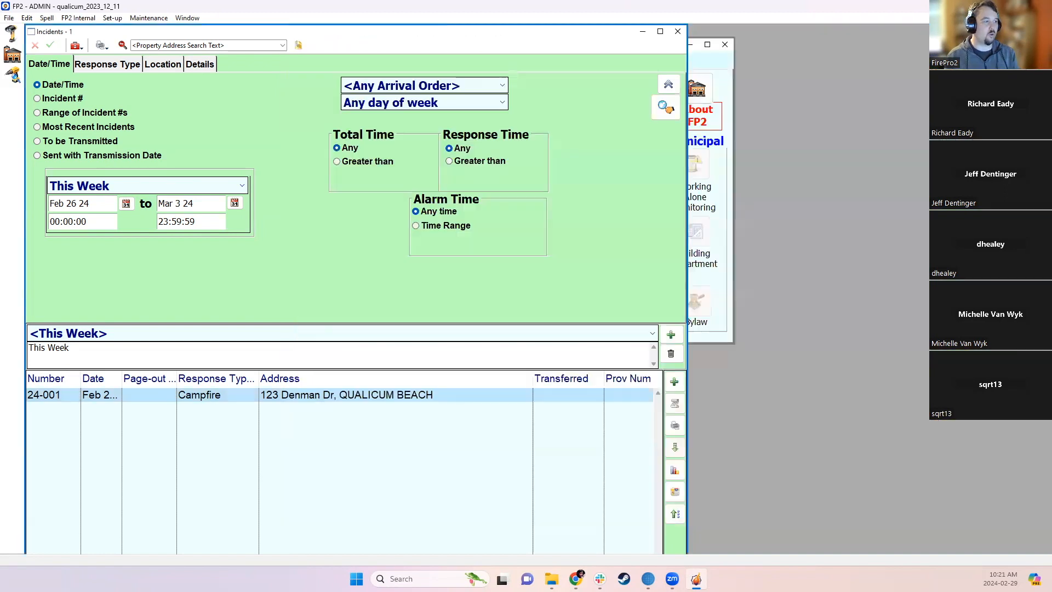
pyautogui.click(674, 381)
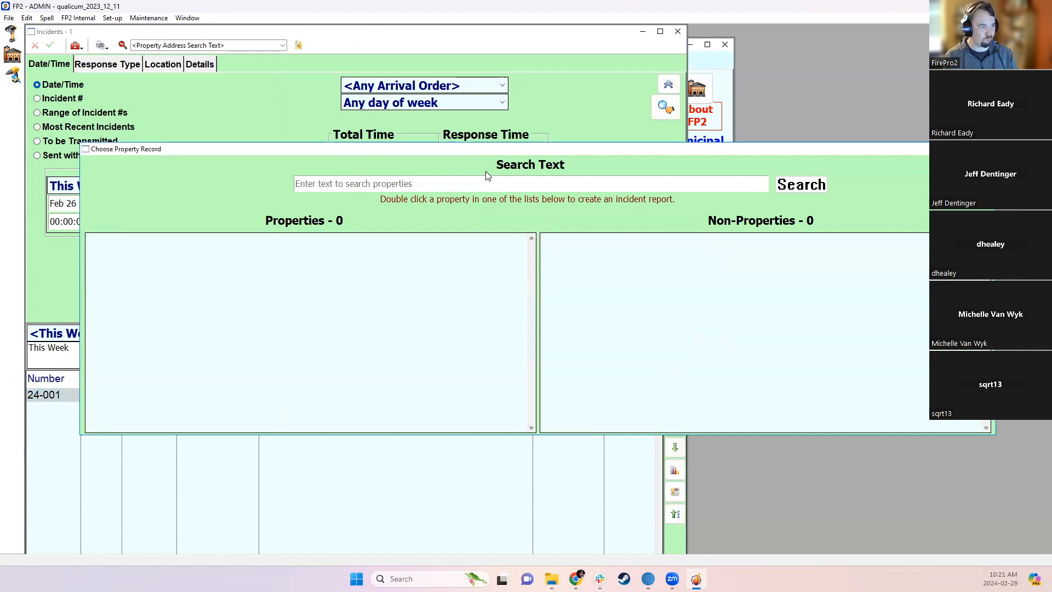
pyautogui.write('100')
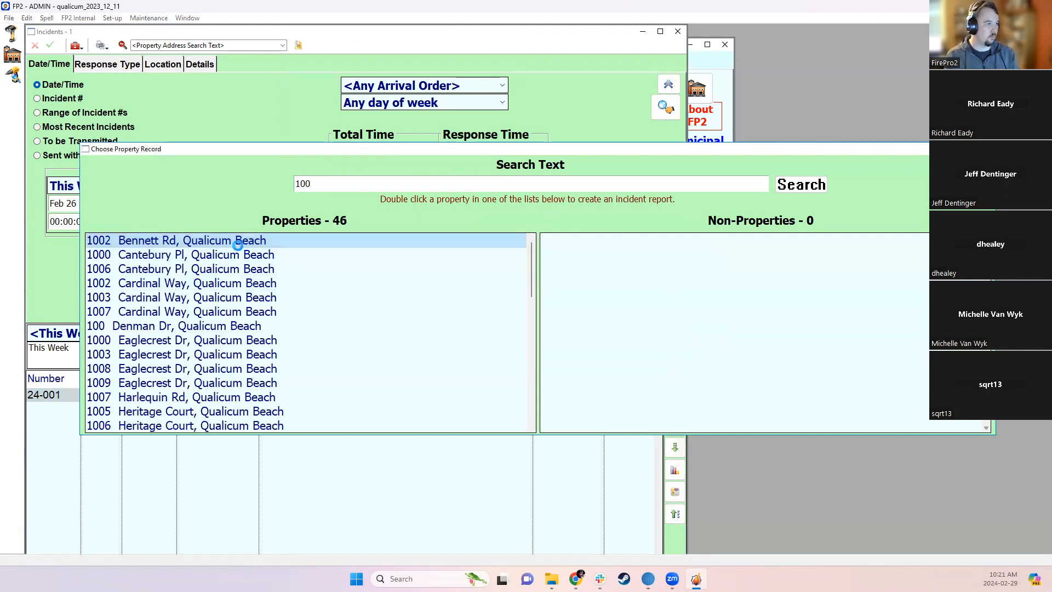
pyautogui.doubleClick(241, 243)
pyautogui.click(503, 345)
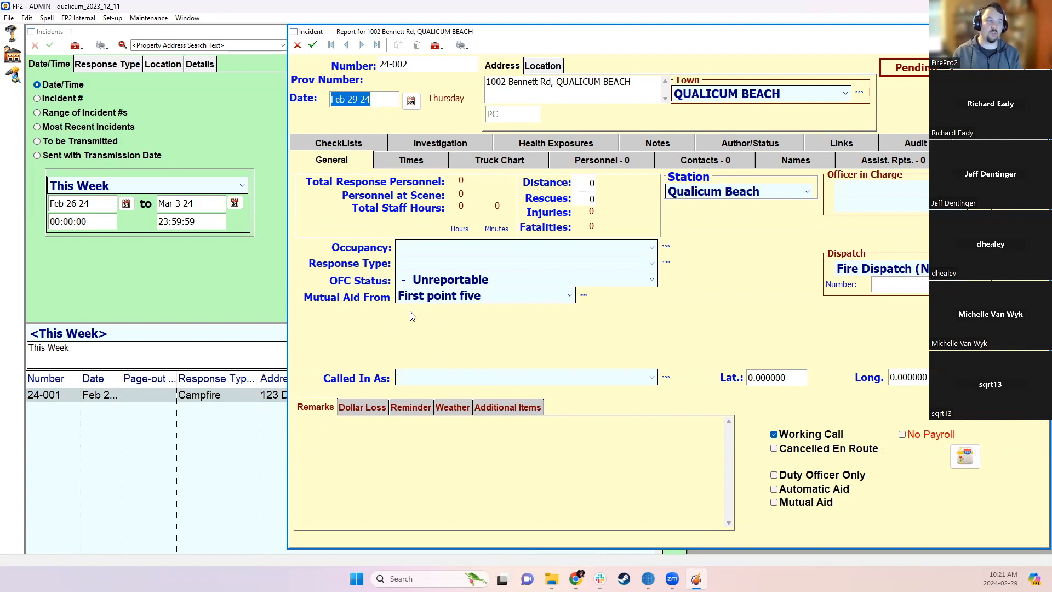
# - Select First point five in the Mutual Aid From list, close it, then go to Times
pyautogui.click(584, 296)
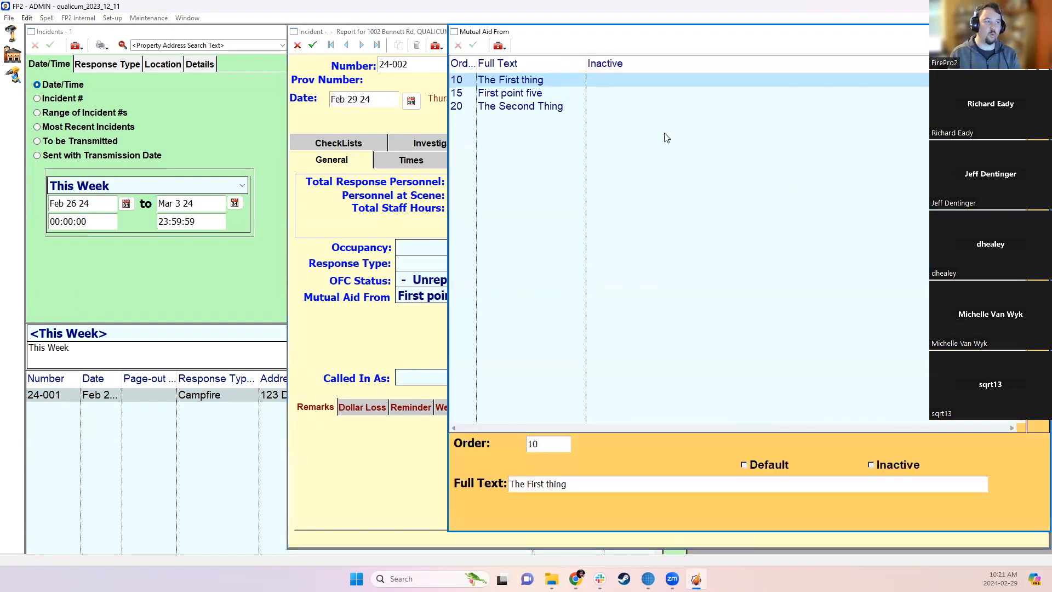
pyautogui.click(545, 93)
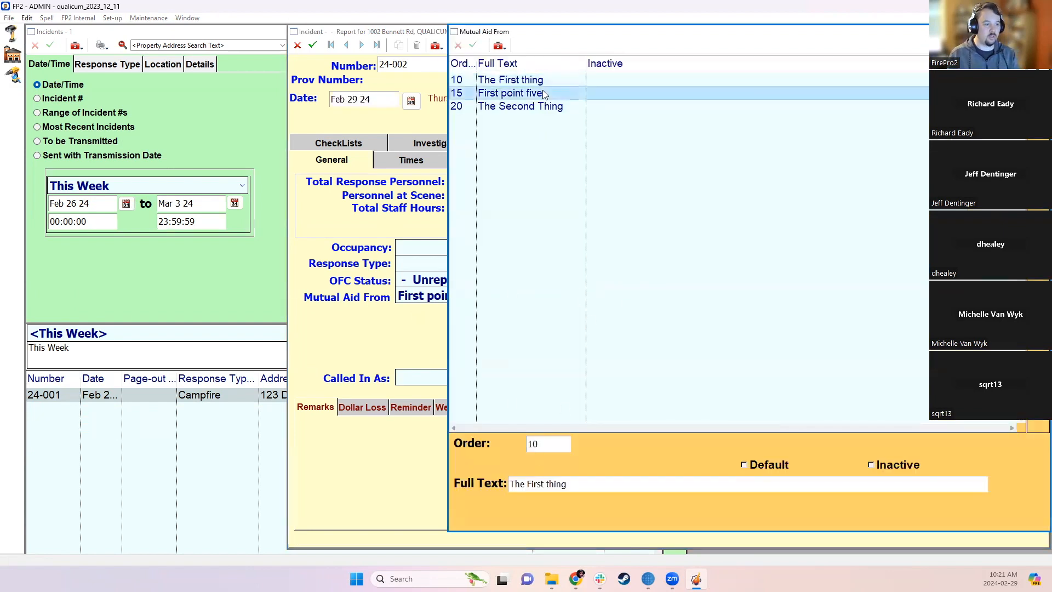
pyautogui.click(1040, 32)
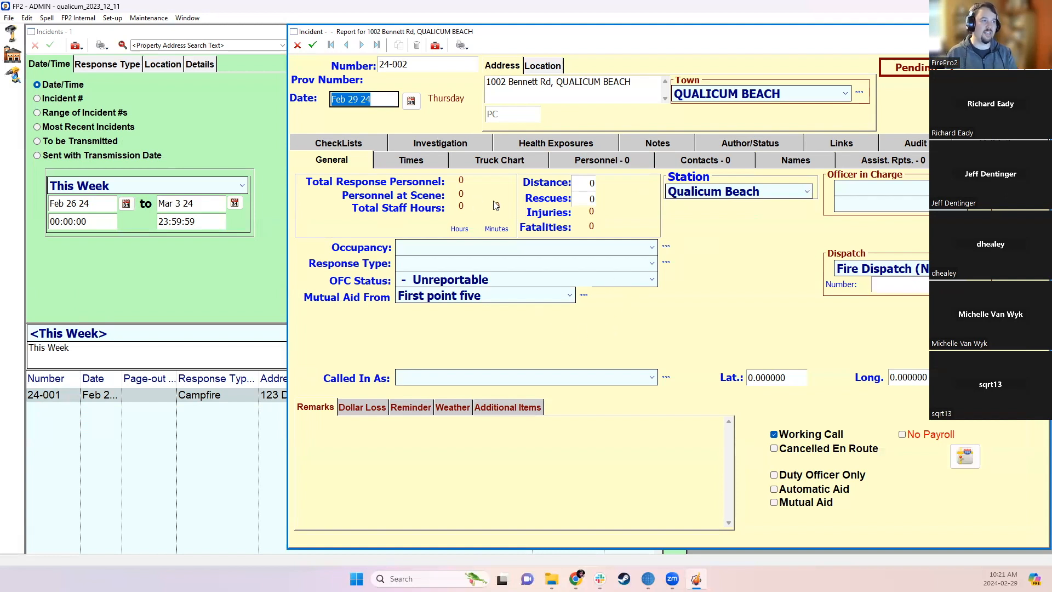
pyautogui.click(400, 156)
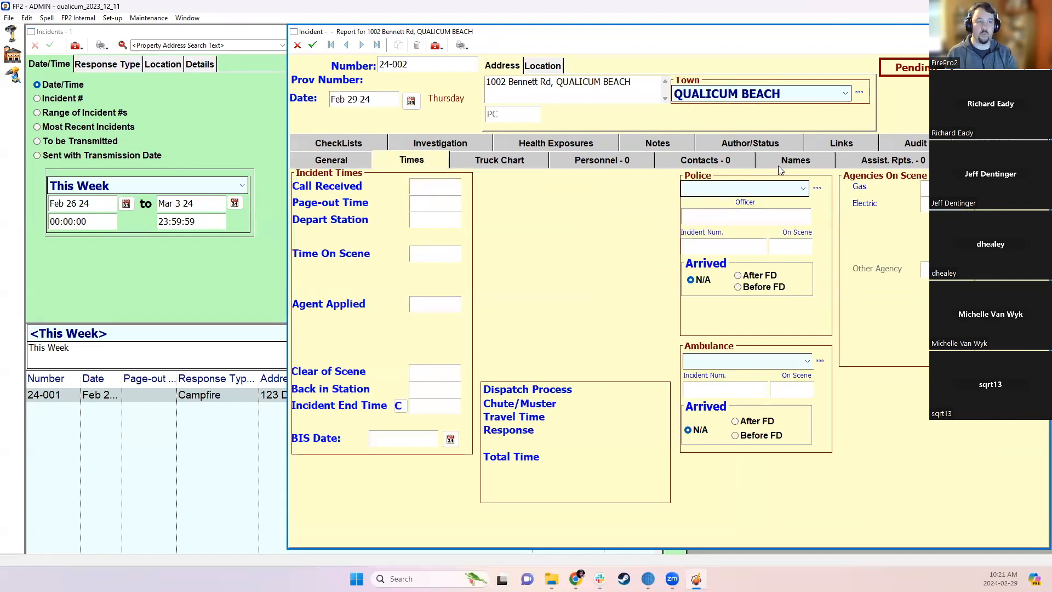
# - Add a Police Force entry 'RCMP' with order 10
pyautogui.click(817, 190)
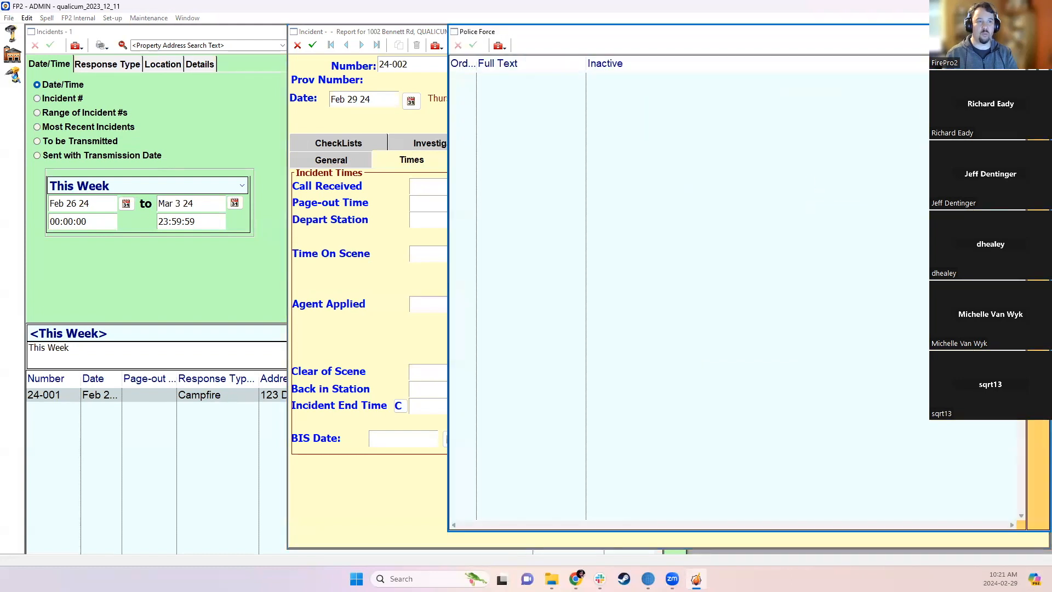
pyautogui.doubleClick(720, 410)
pyautogui.write('10')
pyautogui.press('Tab')
pyautogui.write('R')
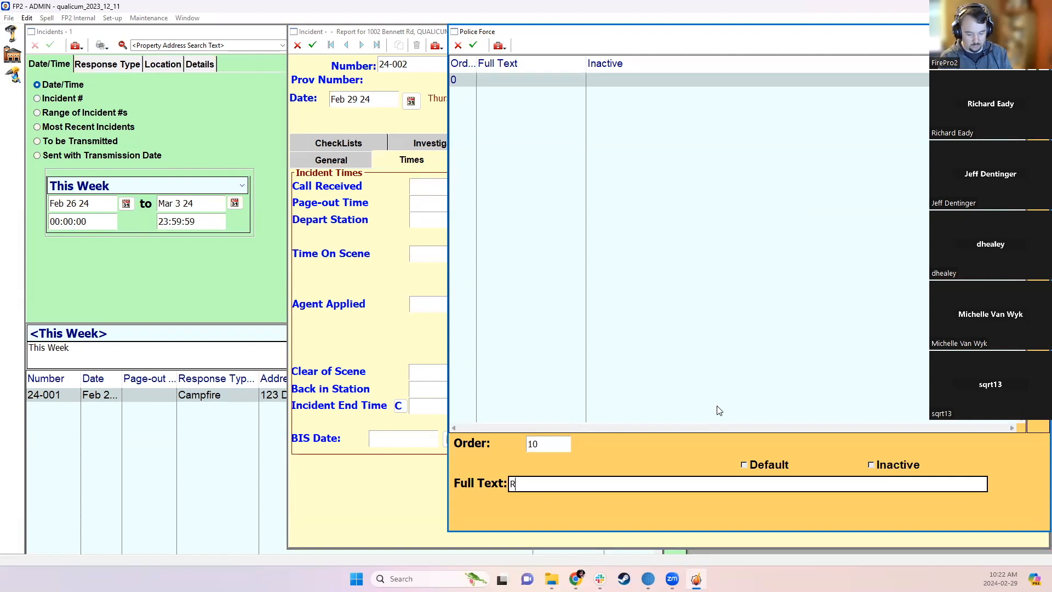
pyautogui.write('CMP')
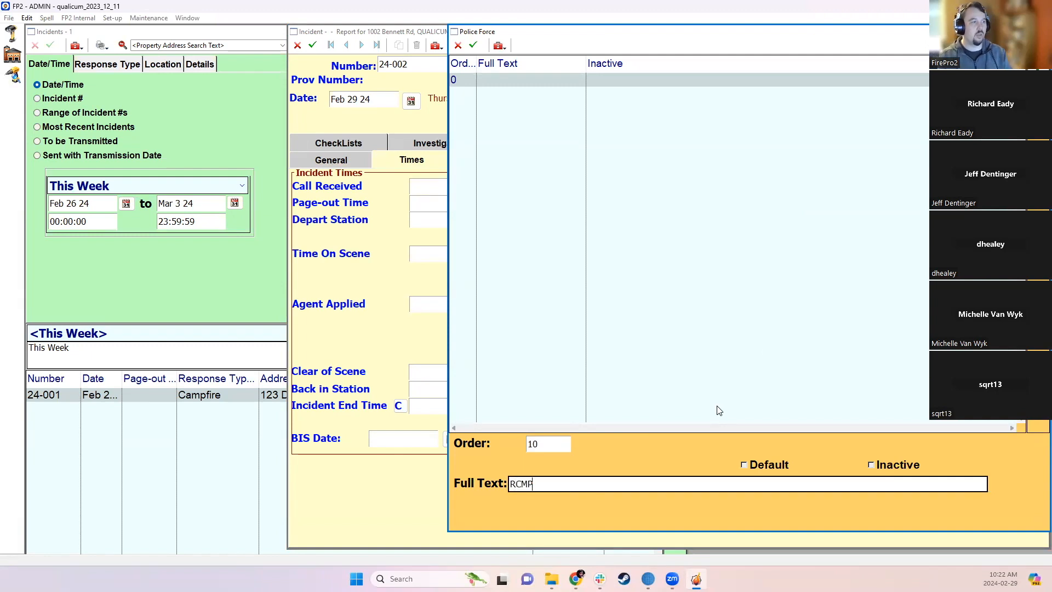
pyautogui.press('Return')
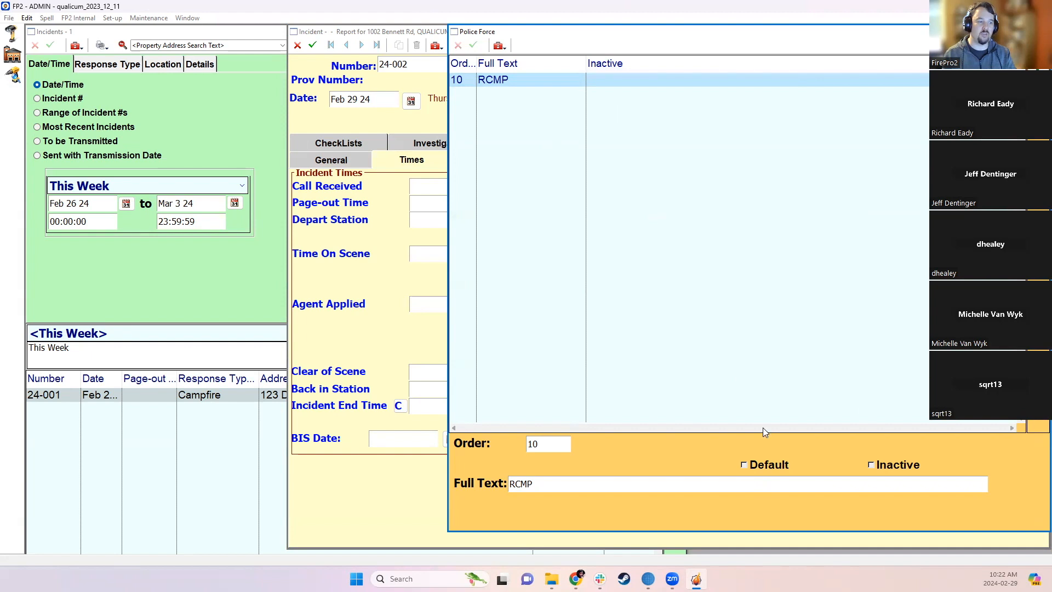
# - Leave RCMP non-default, close the list, and check RCMP appears among Police choices
pyautogui.click(755, 464)
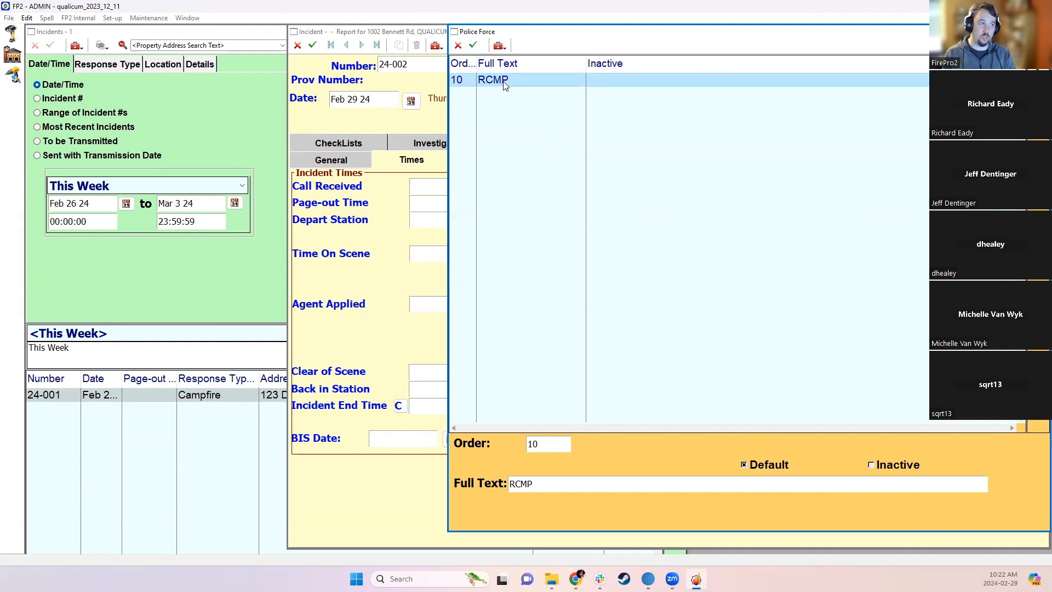
pyautogui.click(458, 45)
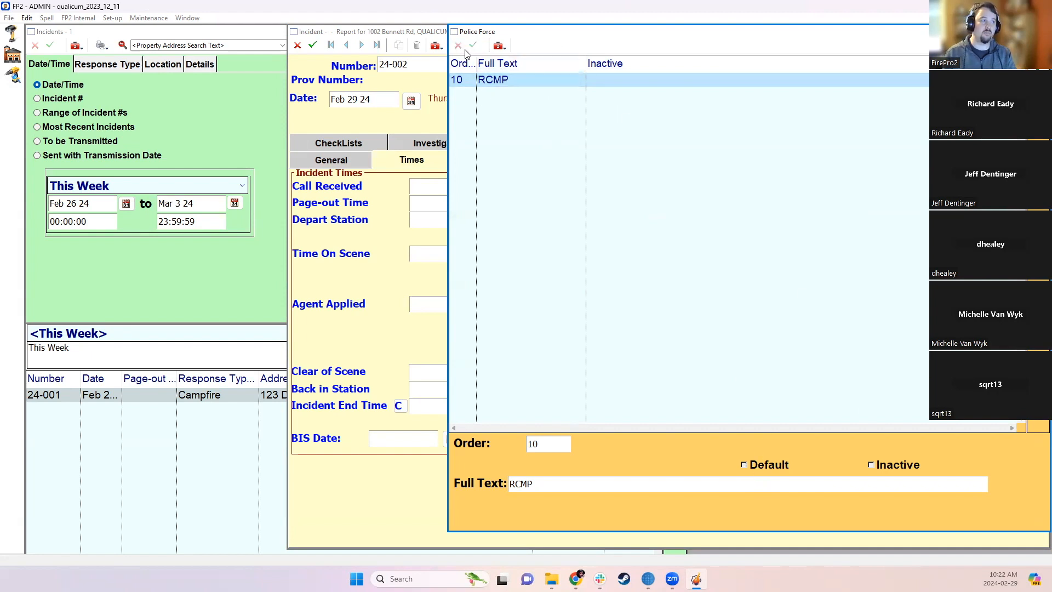
pyautogui.click(1039, 32)
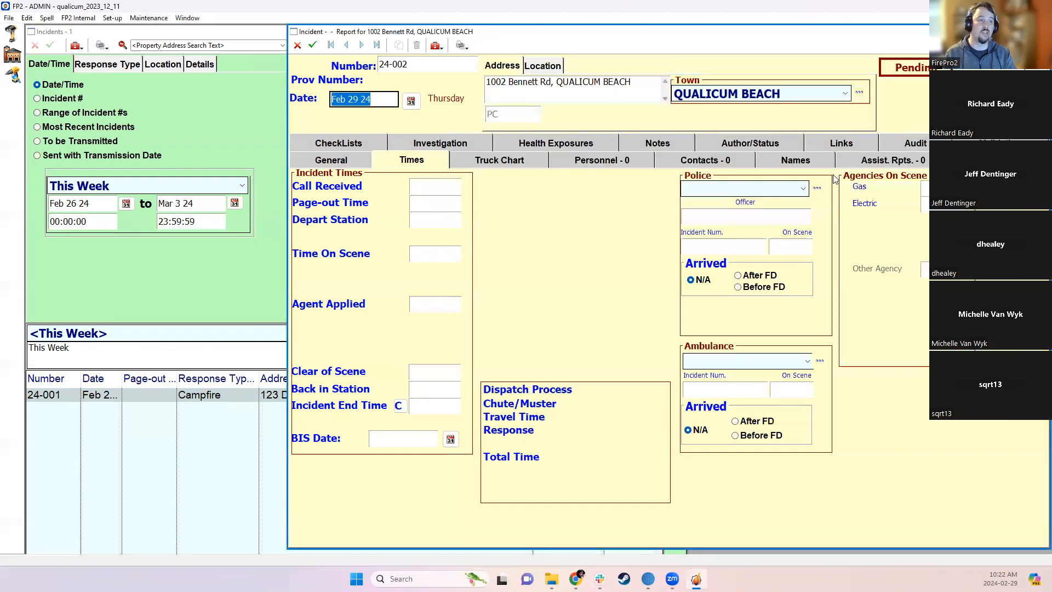
pyautogui.click(789, 185)
pyautogui.click(788, 185)
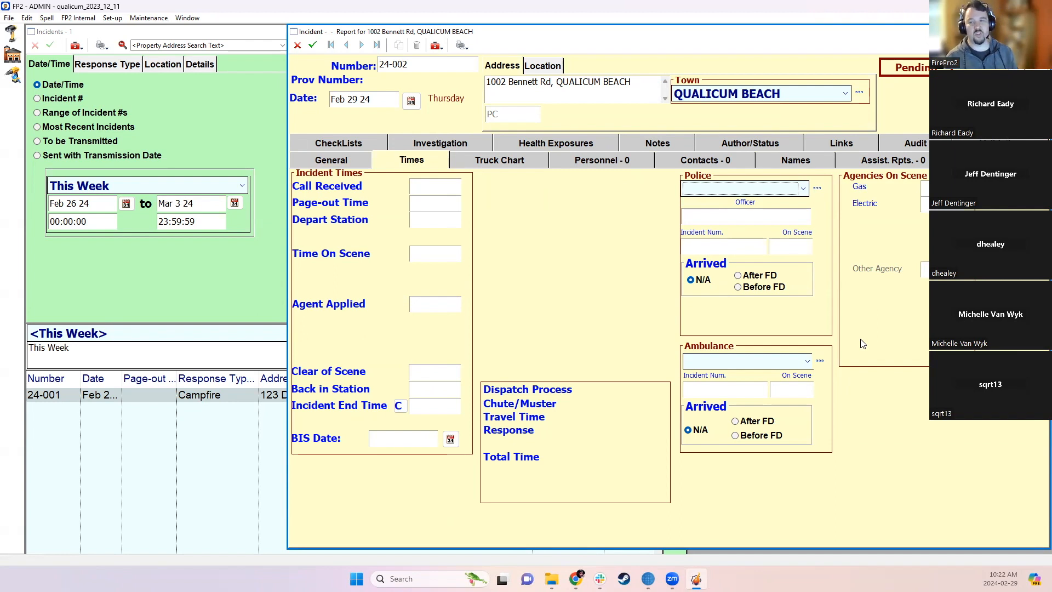
# - Return to the General section, close incident 24-002, and maximise the Incidents window
pyautogui.click(355, 162)
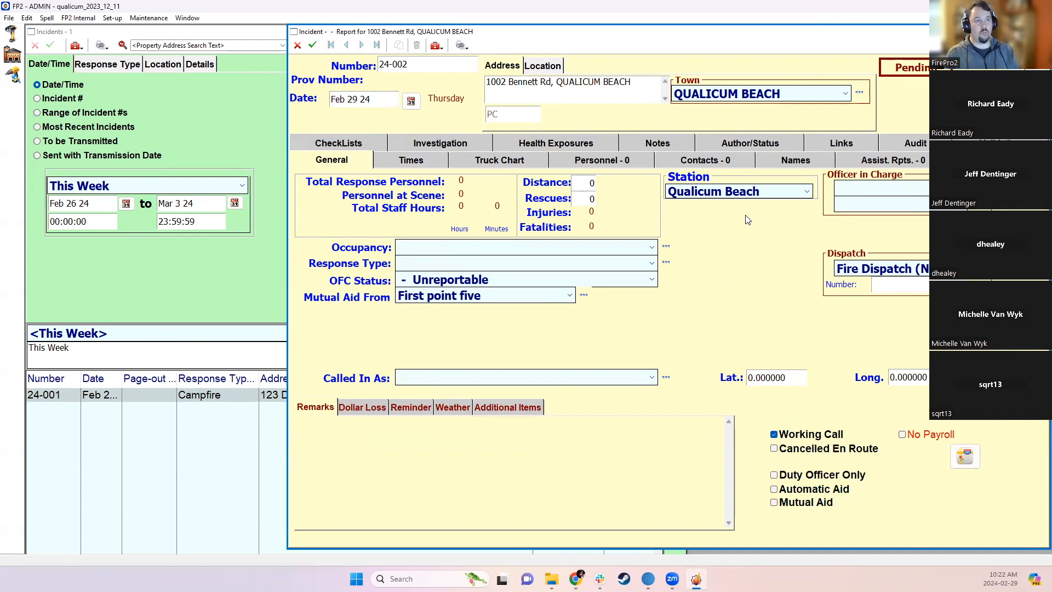
pyautogui.click(297, 45)
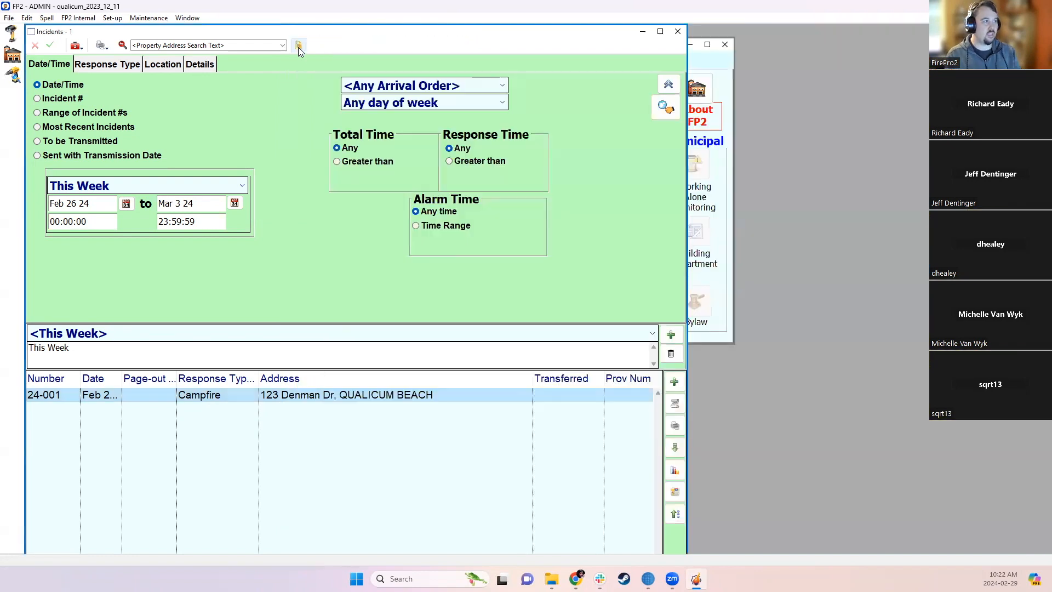
pyautogui.click(660, 31)
# - Add the Mutual Aid From column to the incidents grid and widen the Prov Num column
pyautogui.rightClick(731, 376)
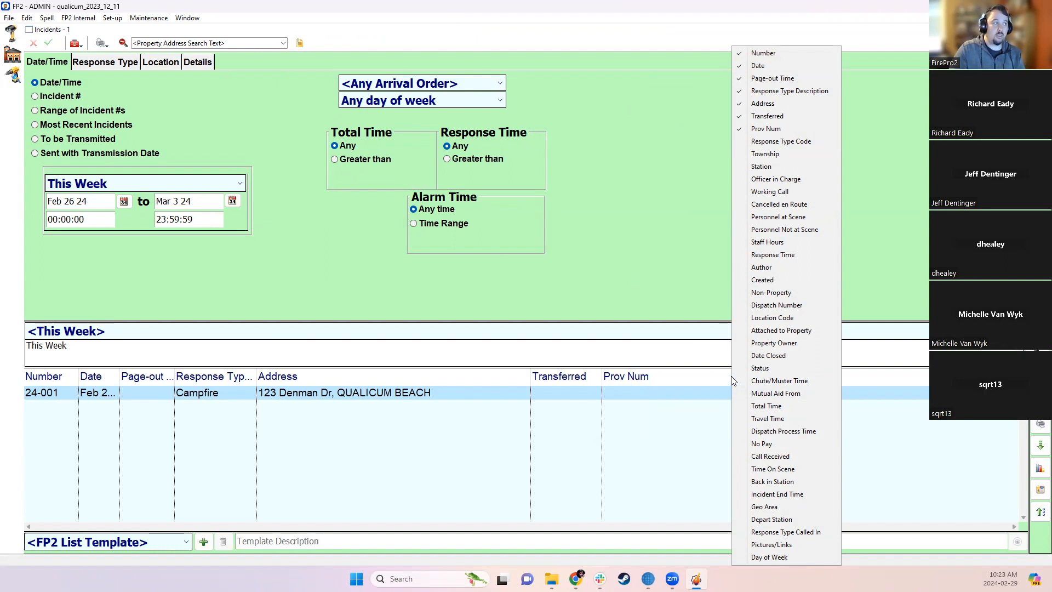
pyautogui.click(767, 398)
pyautogui.moveTo(633, 375); pyautogui.dragTo(682, 376)
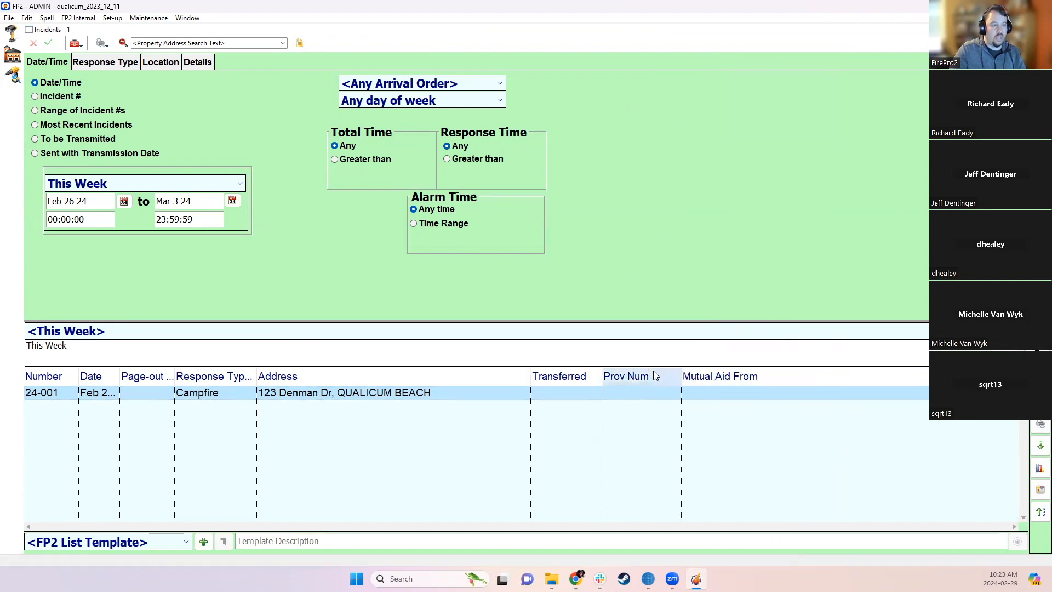
# - Open incident 24-001's report, try Mutual Aid From 'First point five', and close the report after SQL errors
pyautogui.doubleClick(729, 396)
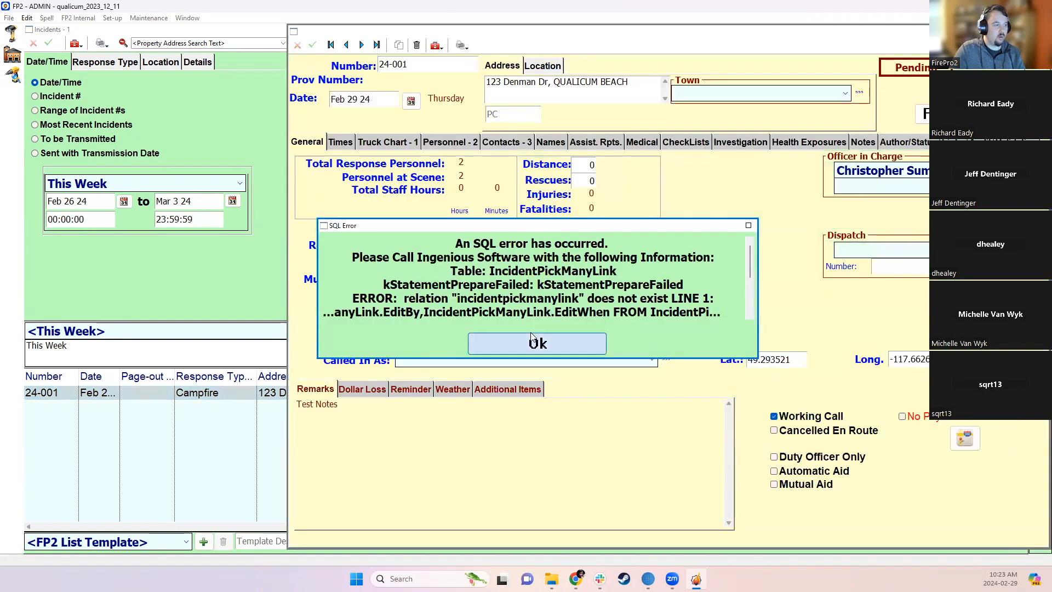
pyautogui.click(515, 342)
pyautogui.click(490, 280)
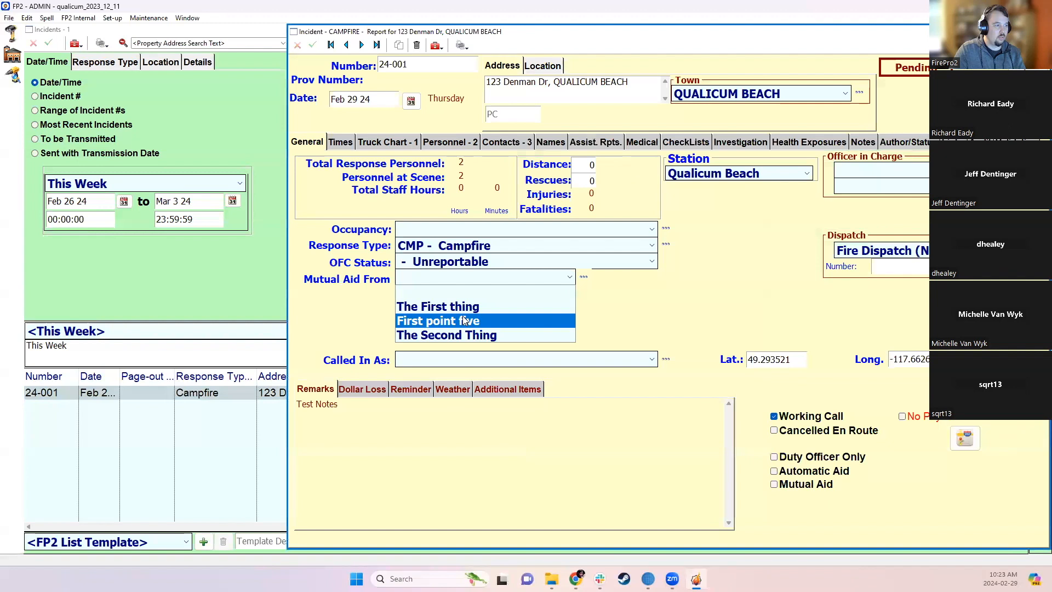
pyautogui.click(467, 321)
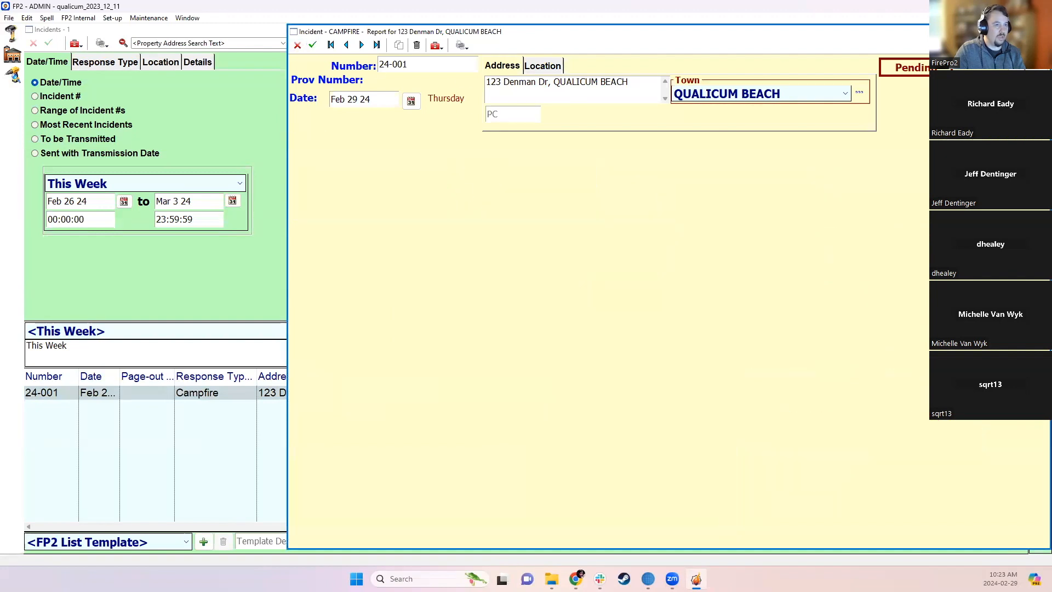
pyautogui.click(506, 341)
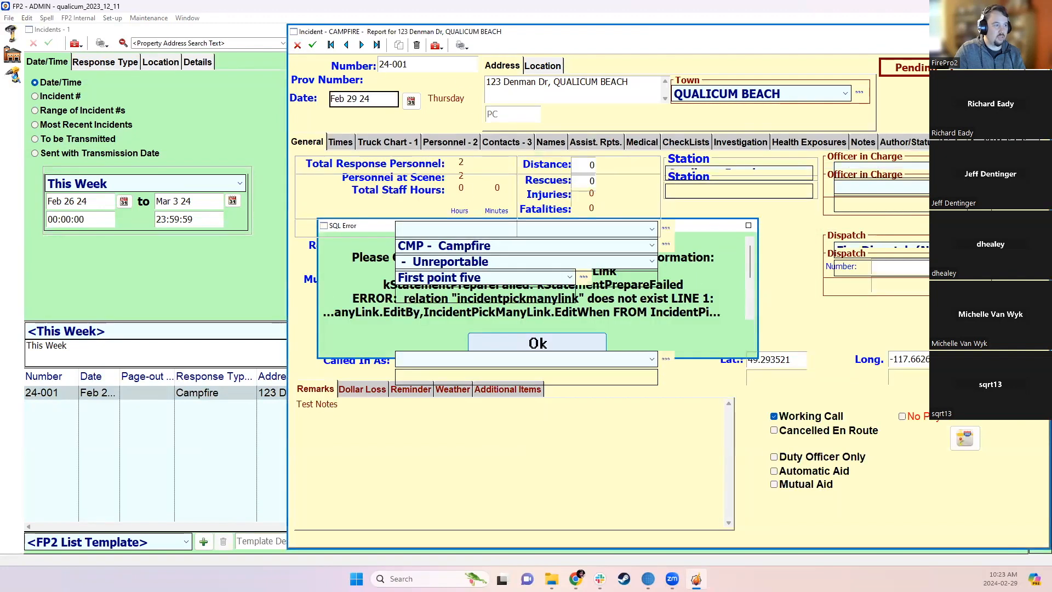
pyautogui.click(566, 350)
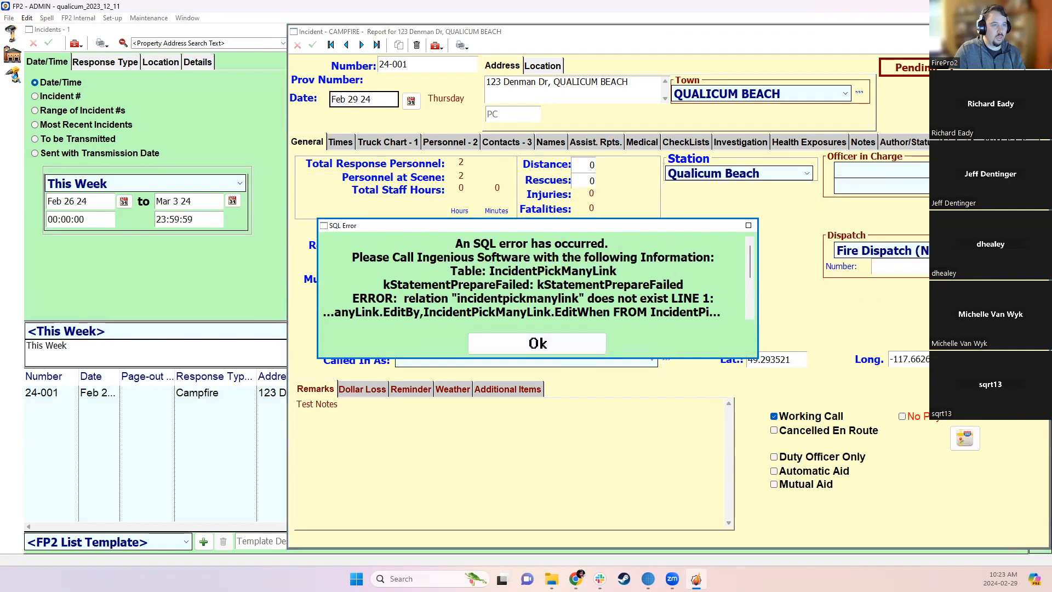
pyautogui.click(559, 344)
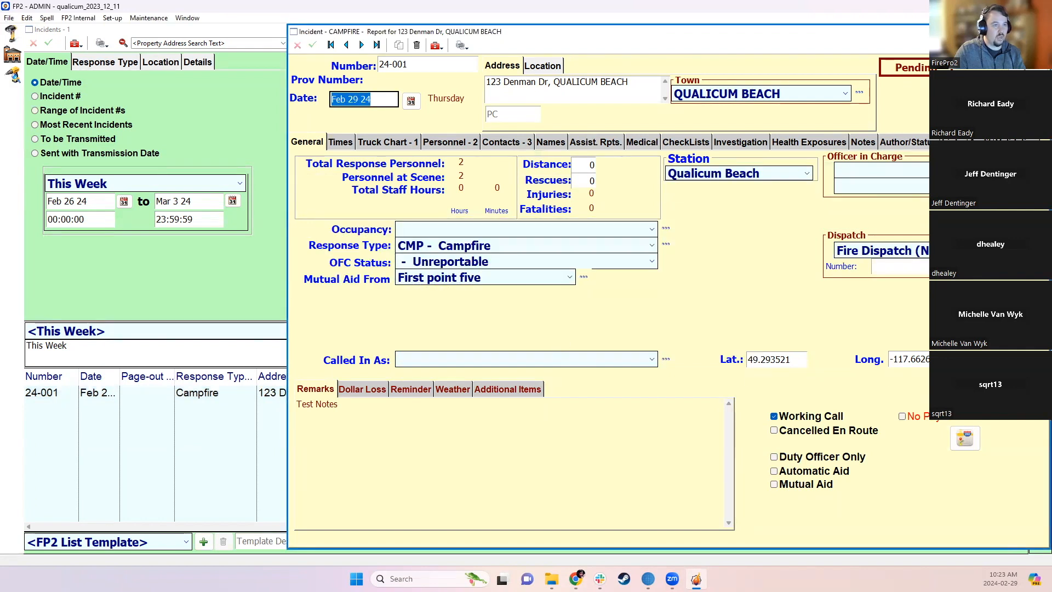
pyautogui.click(1041, 31)
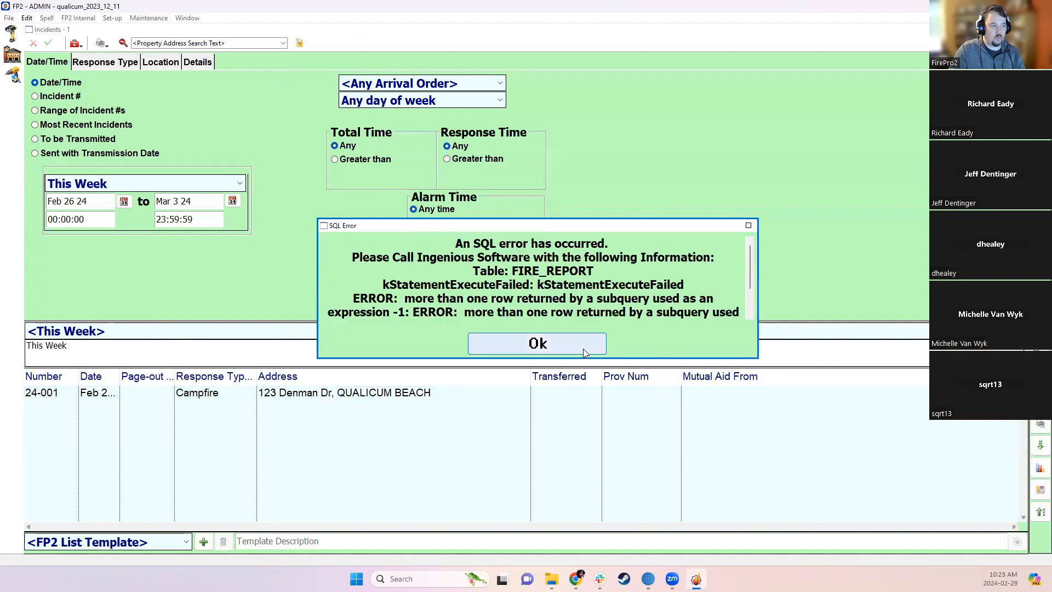
pyautogui.click(583, 348)
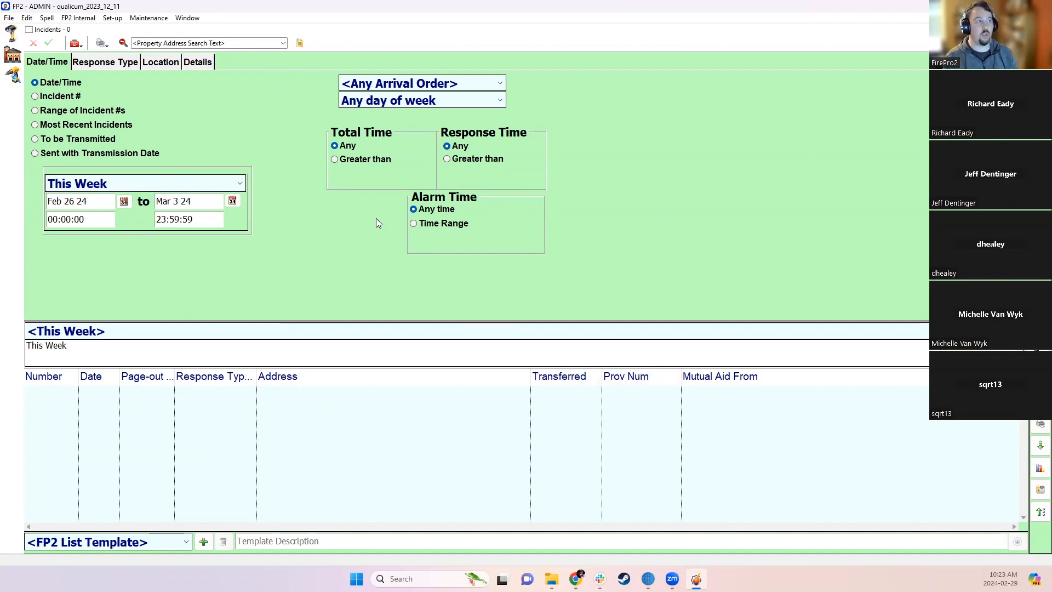
# - Review the Response Type, Location and Details filters, leaving Mutual Aid unchanged, then reopen the Incidents search
pyautogui.click(99, 64)
pyautogui.click(156, 66)
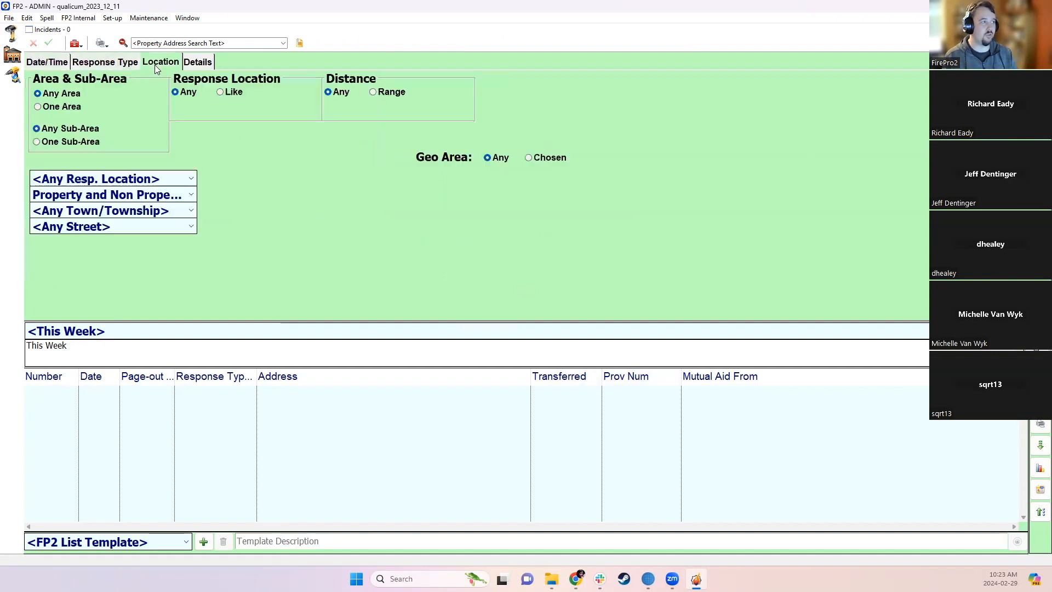
pyautogui.click(186, 61)
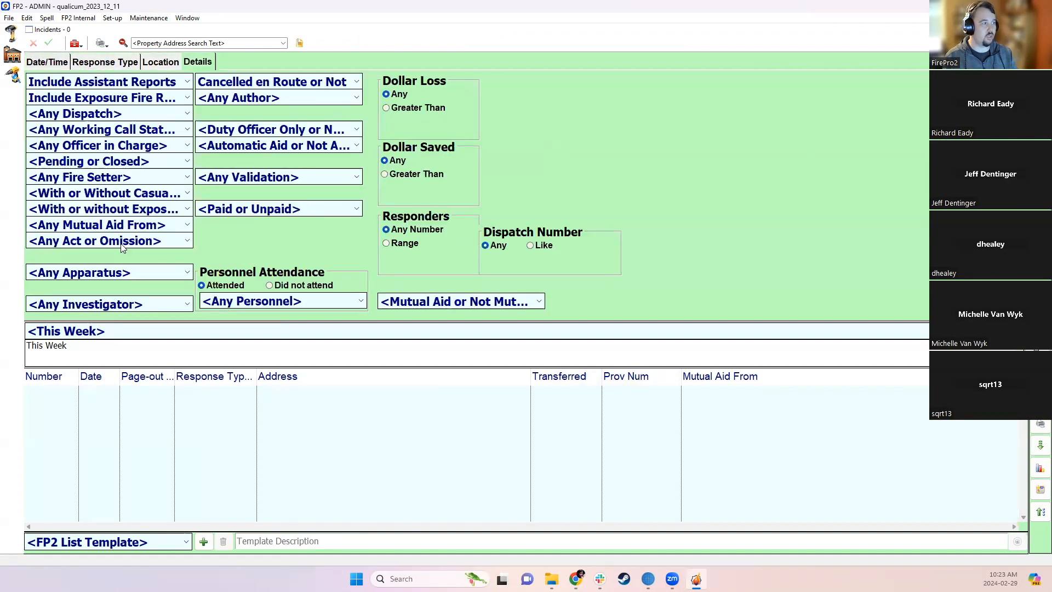
pyautogui.click(486, 306)
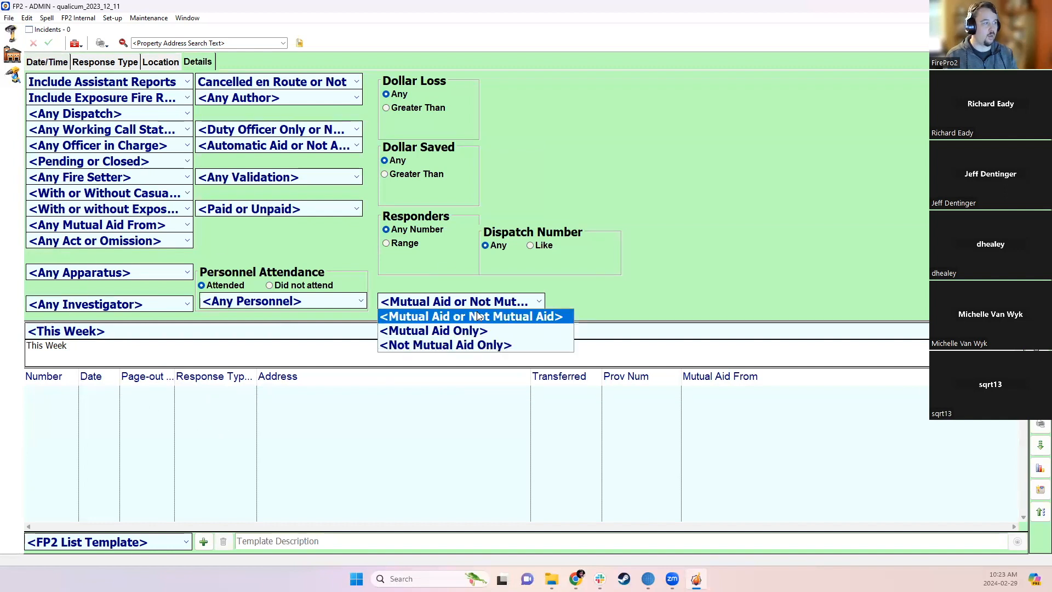
pyautogui.click(479, 281)
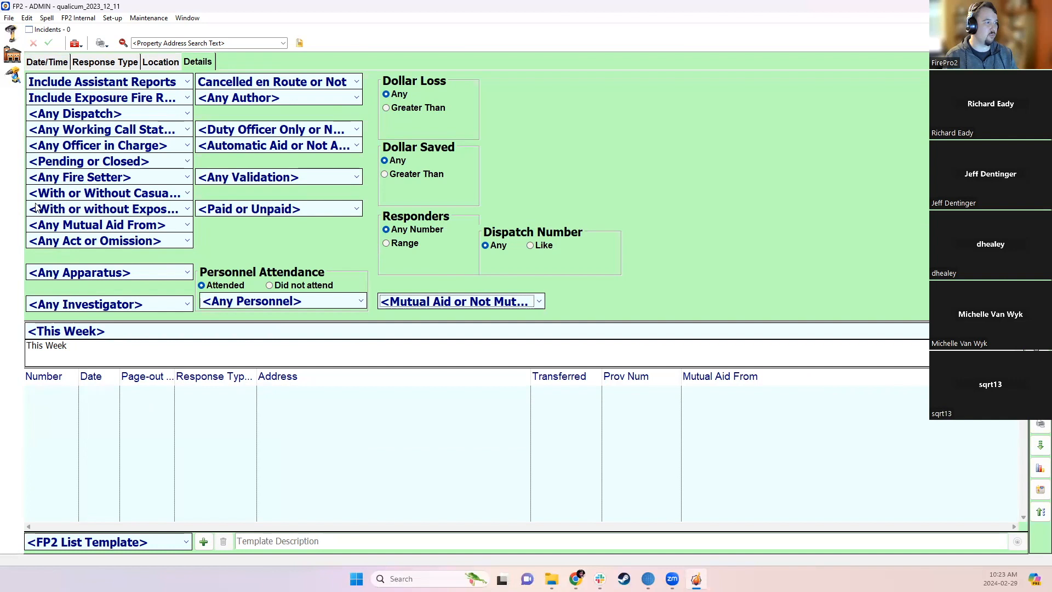
pyautogui.click(121, 224)
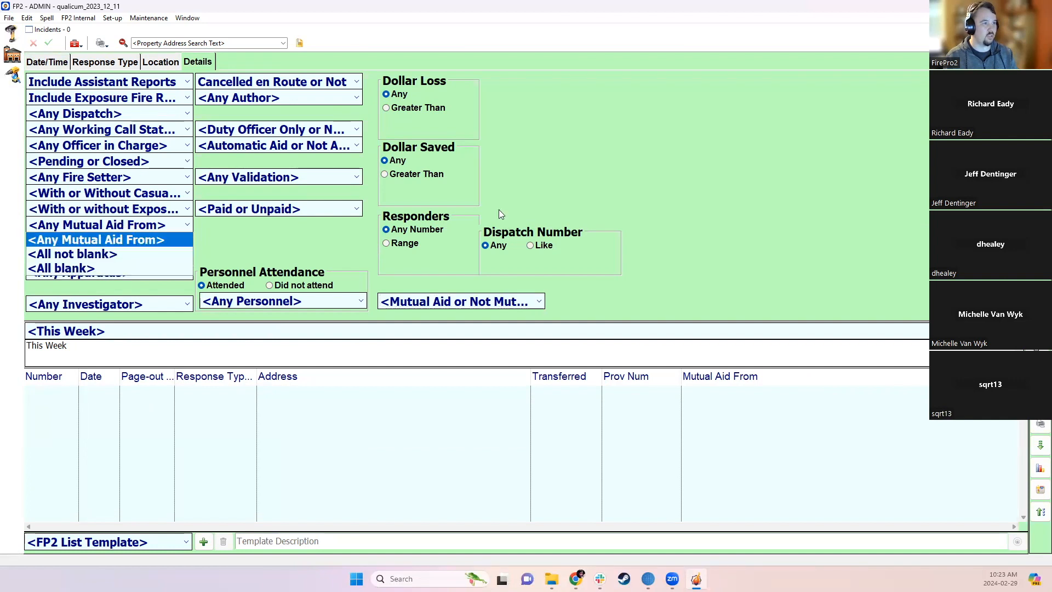
pyautogui.click(122, 239)
pyautogui.click(1042, 29)
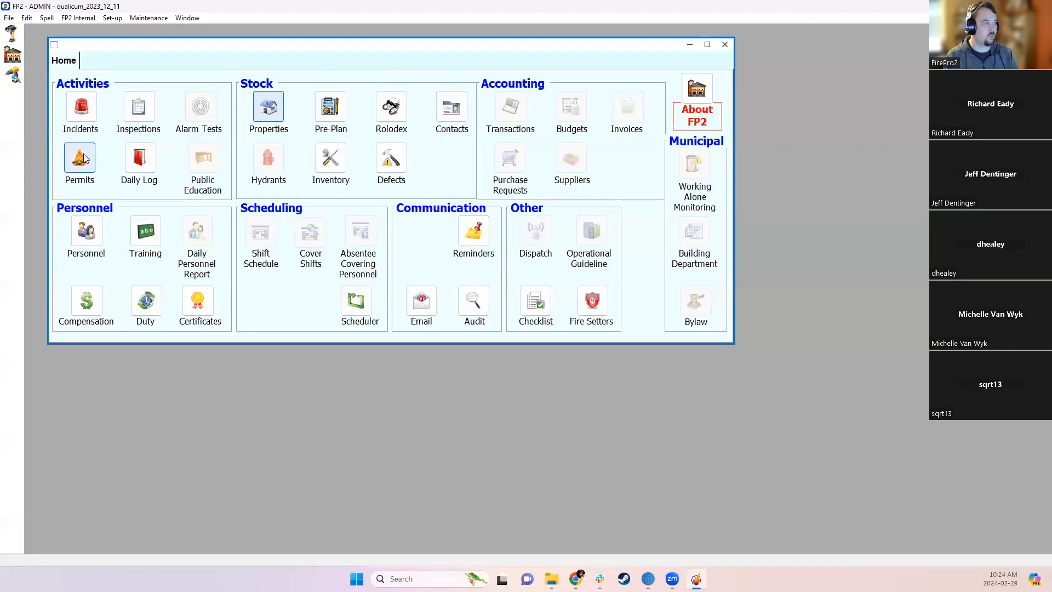
pyautogui.click(76, 111)
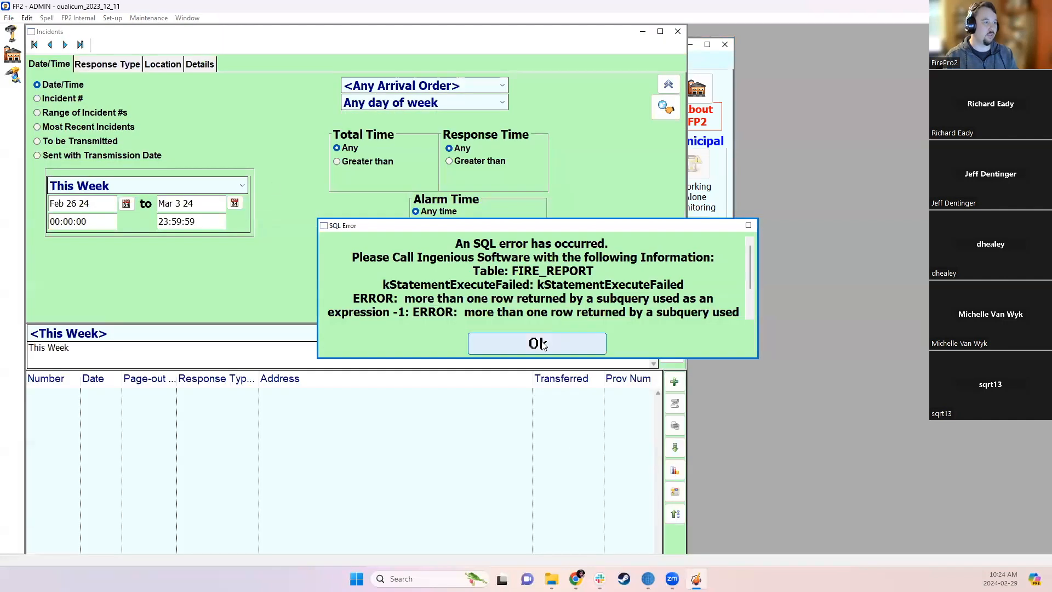
pyautogui.click(544, 344)
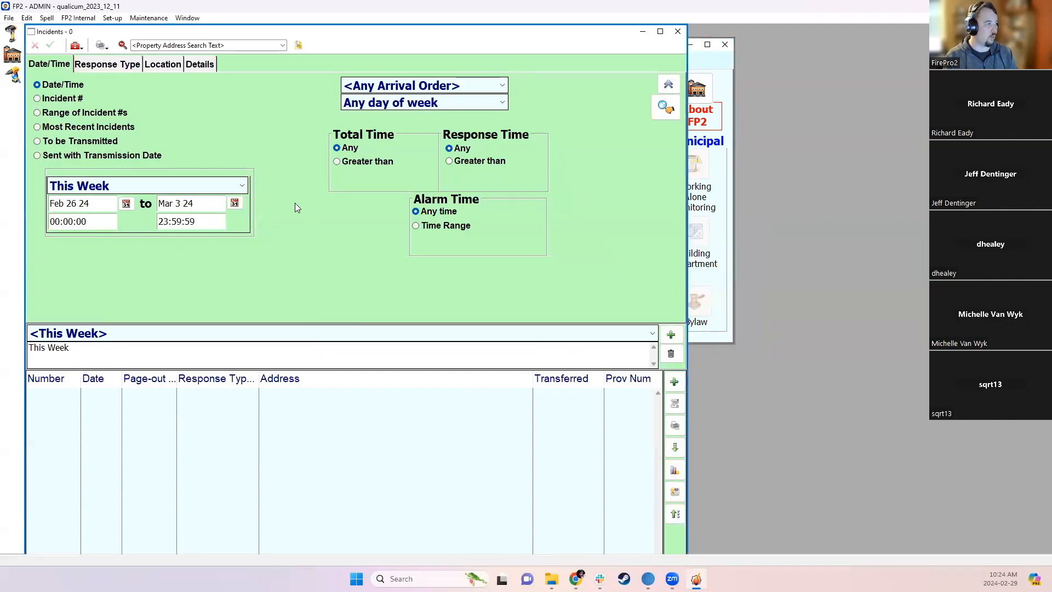
# - Search Last 24 Months incidents with Mutual Aid From set to All not blank, dismissing the SQL error
pyautogui.click(208, 187)
pyautogui.scroll(-3, 126, 399)
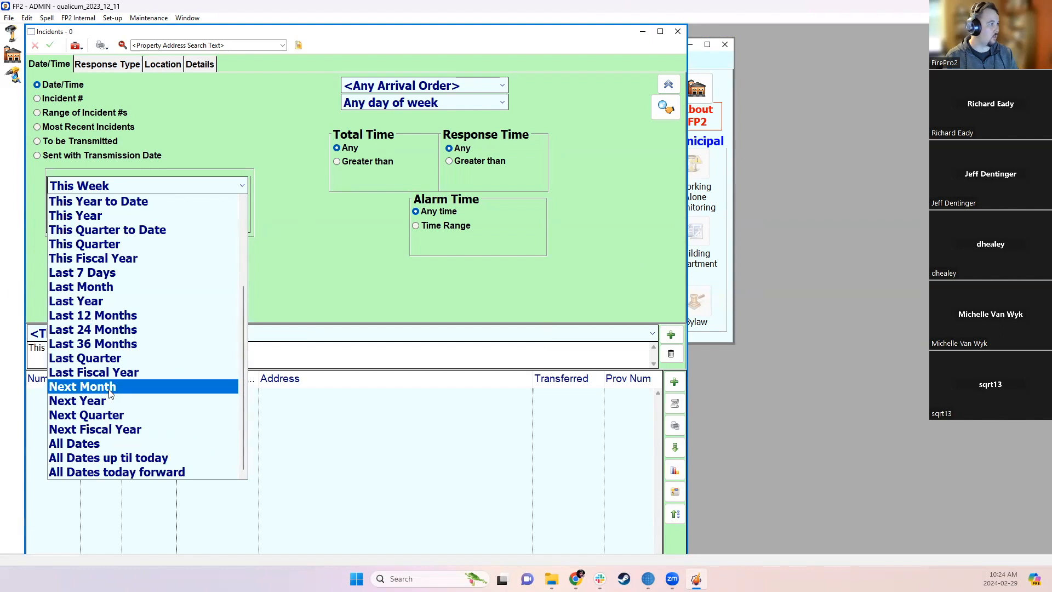
pyautogui.click(108, 330)
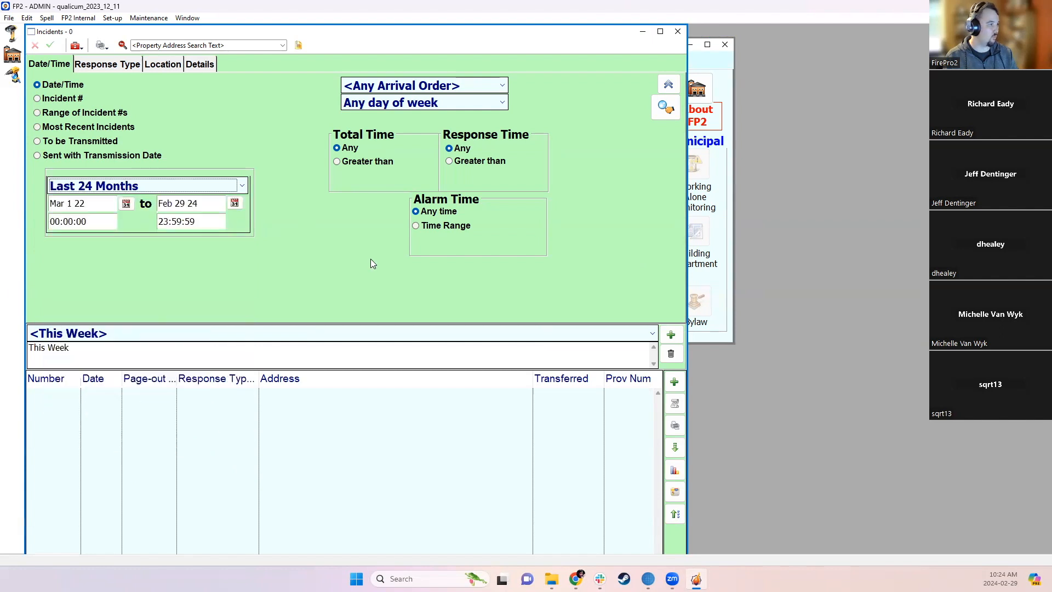
pyautogui.click(193, 68)
pyautogui.click(112, 228)
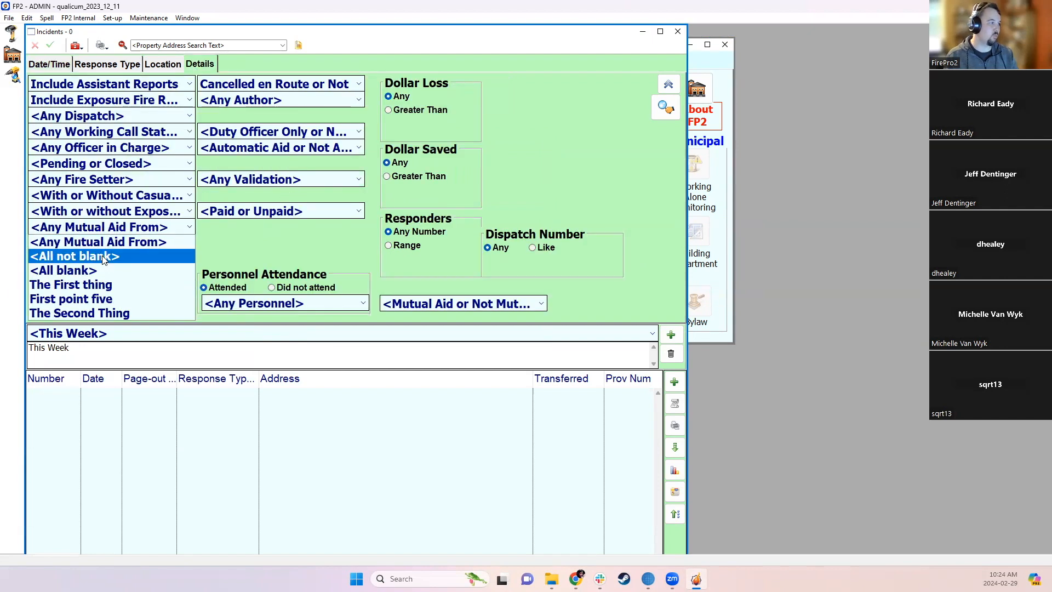
pyautogui.click(104, 257)
pyautogui.click(670, 114)
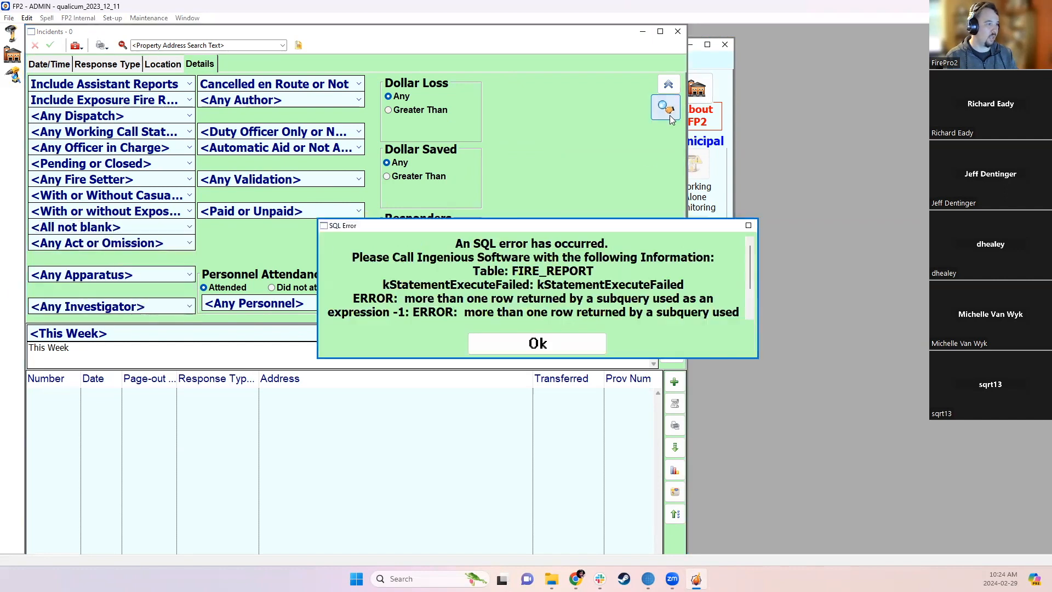
pyautogui.click(508, 341)
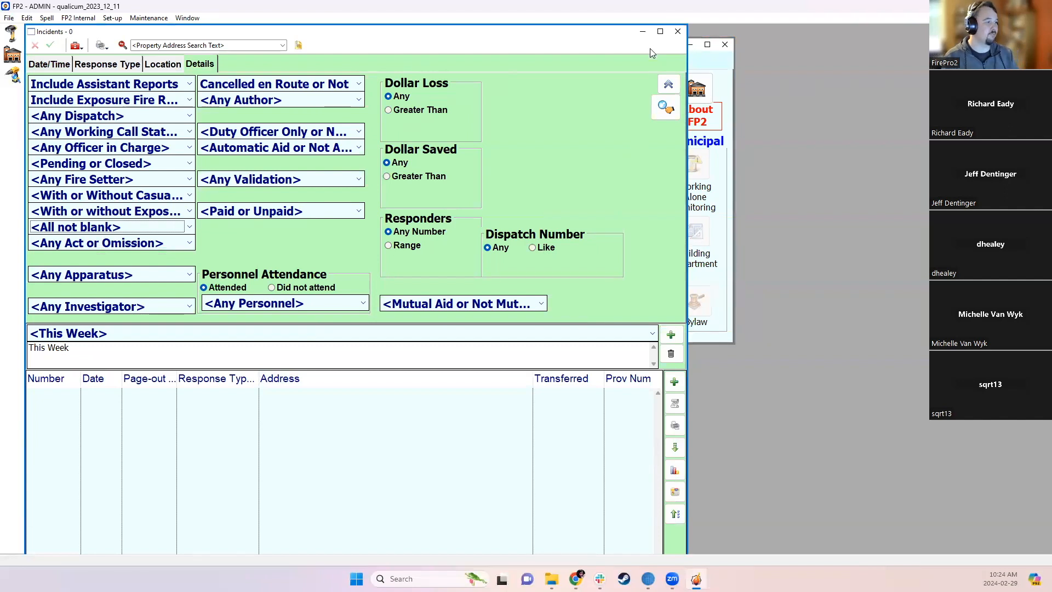
pyautogui.click(678, 31)
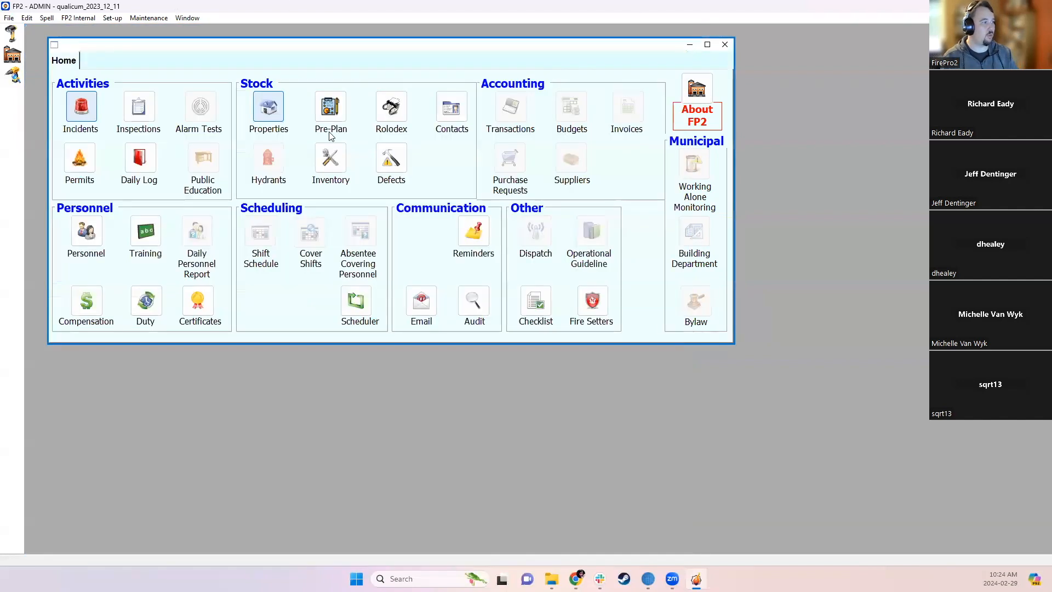
pyautogui.click(265, 105)
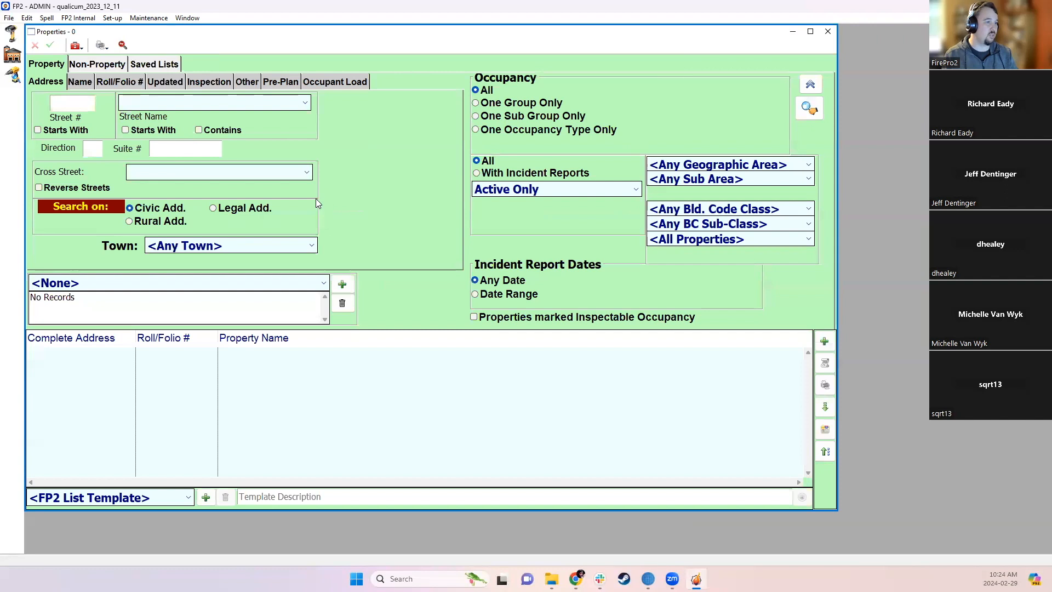
pyautogui.click(189, 85)
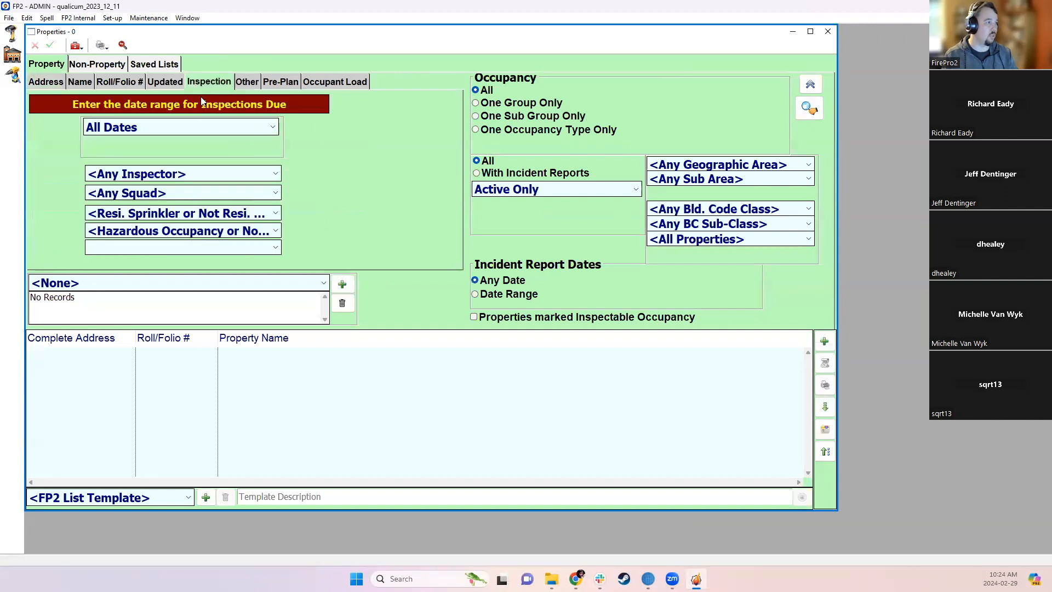
pyautogui.click(169, 226)
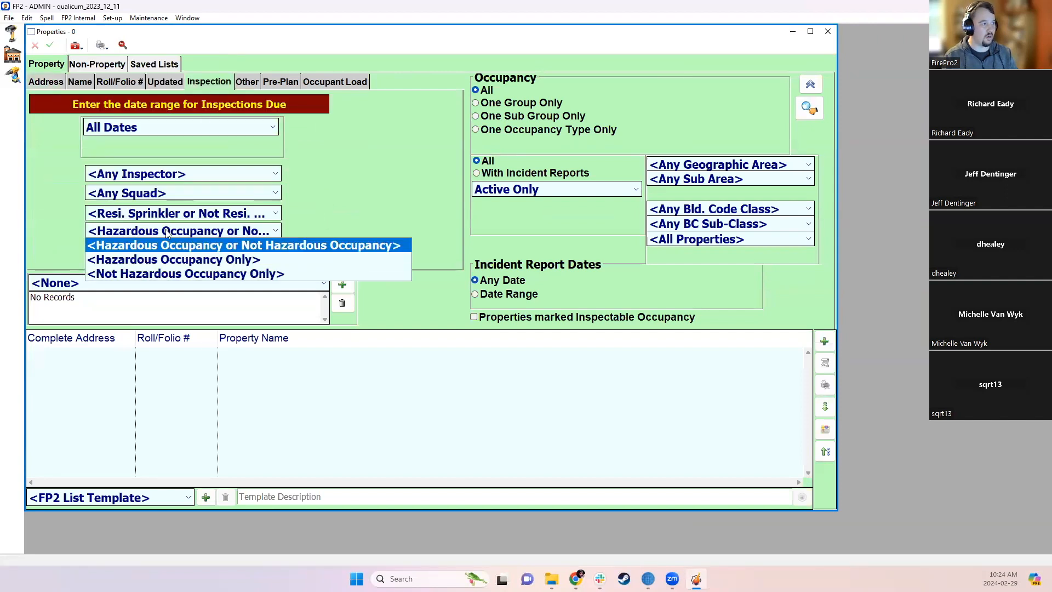
pyautogui.click(158, 258)
pyautogui.click(359, 354)
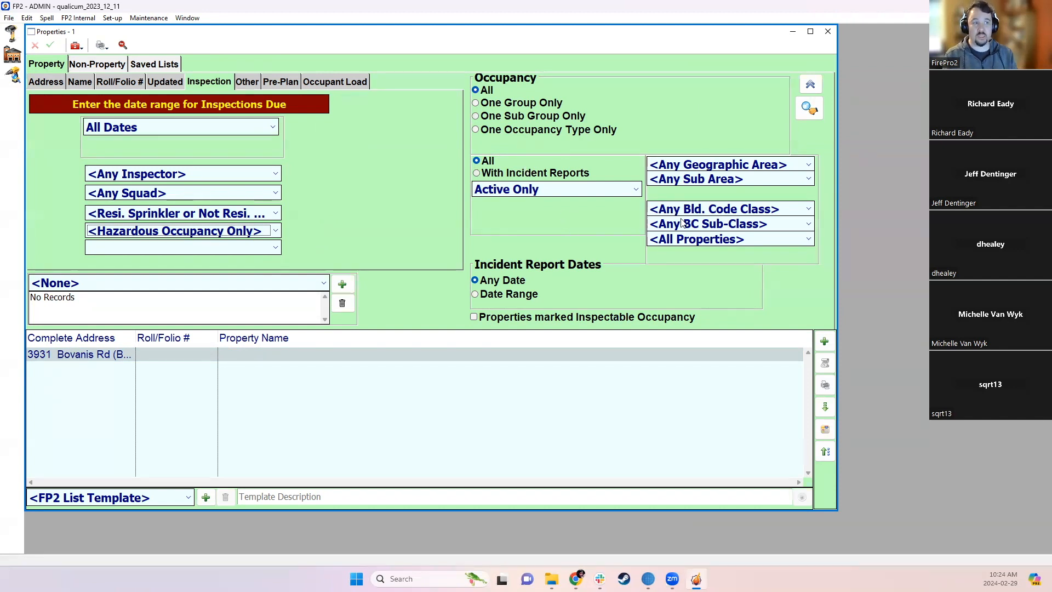
# - Check the Geographic Area choices, then reset the filter to Hazardous or Not and search again
pyautogui.click(719, 166)
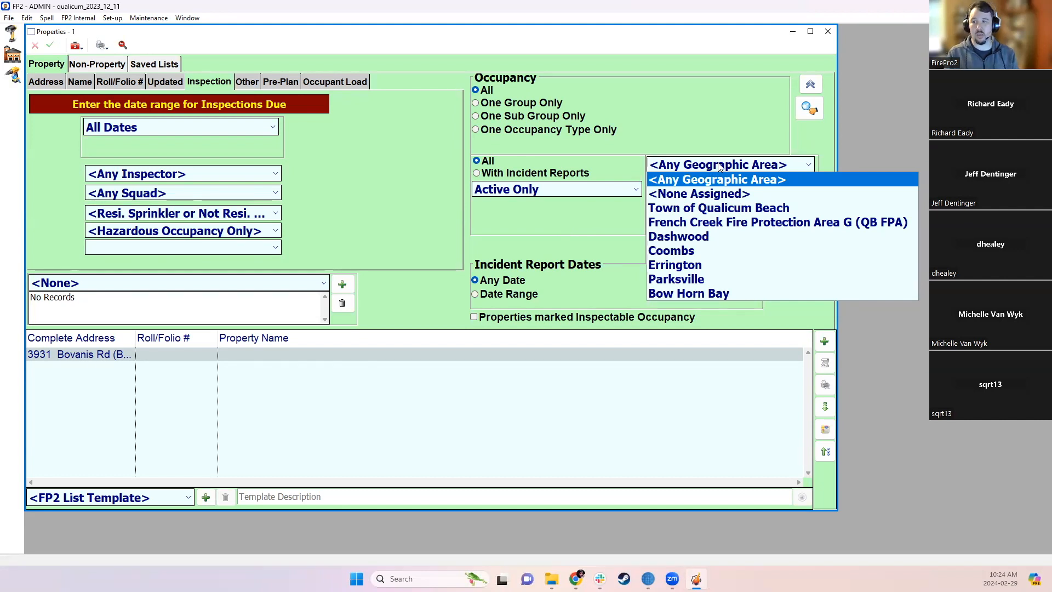
pyautogui.click(709, 134)
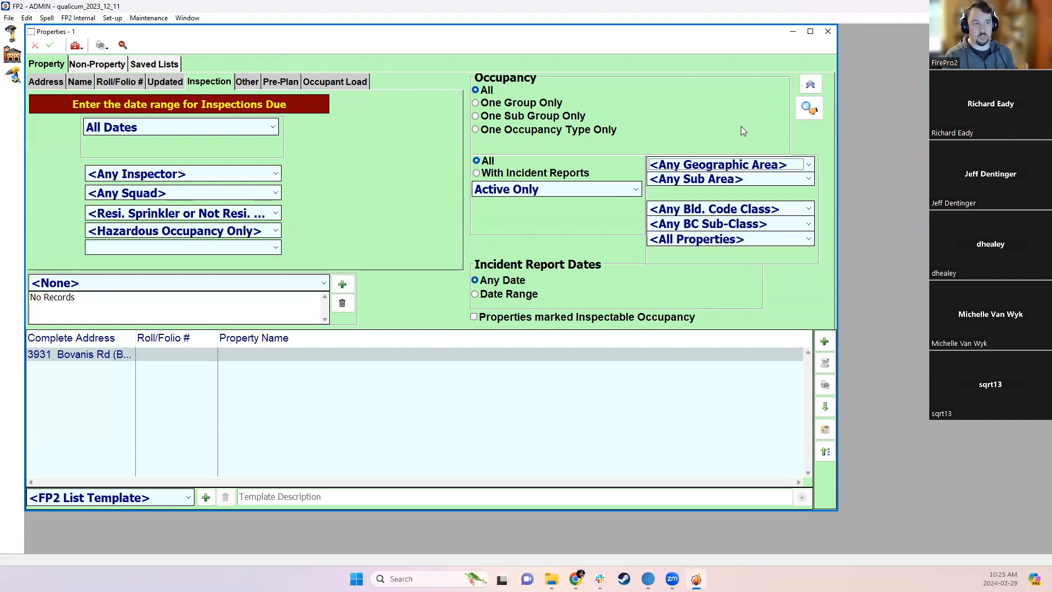
pyautogui.click(808, 166)
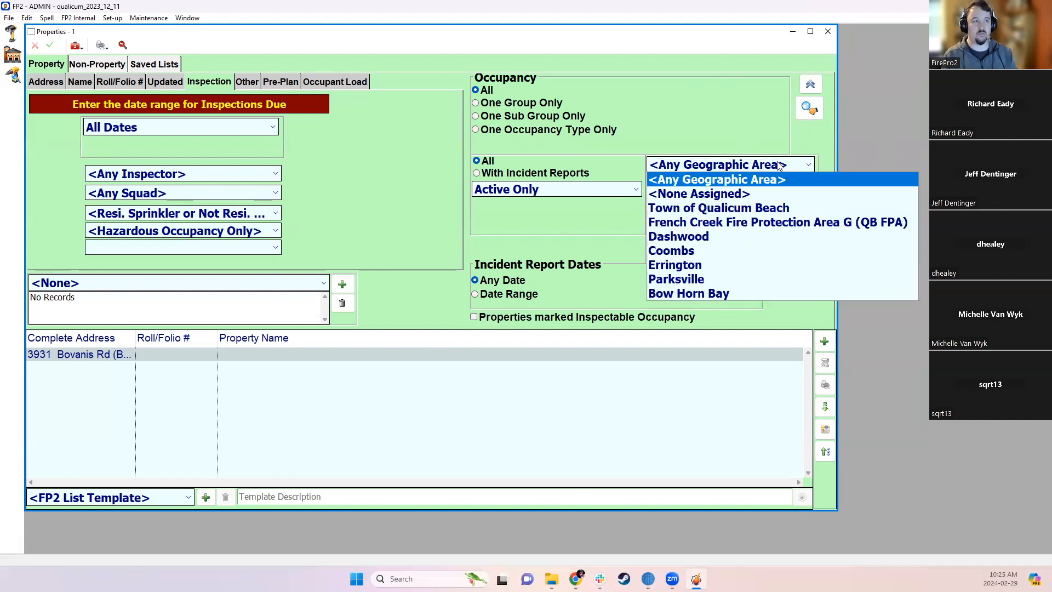
pyautogui.click(761, 136)
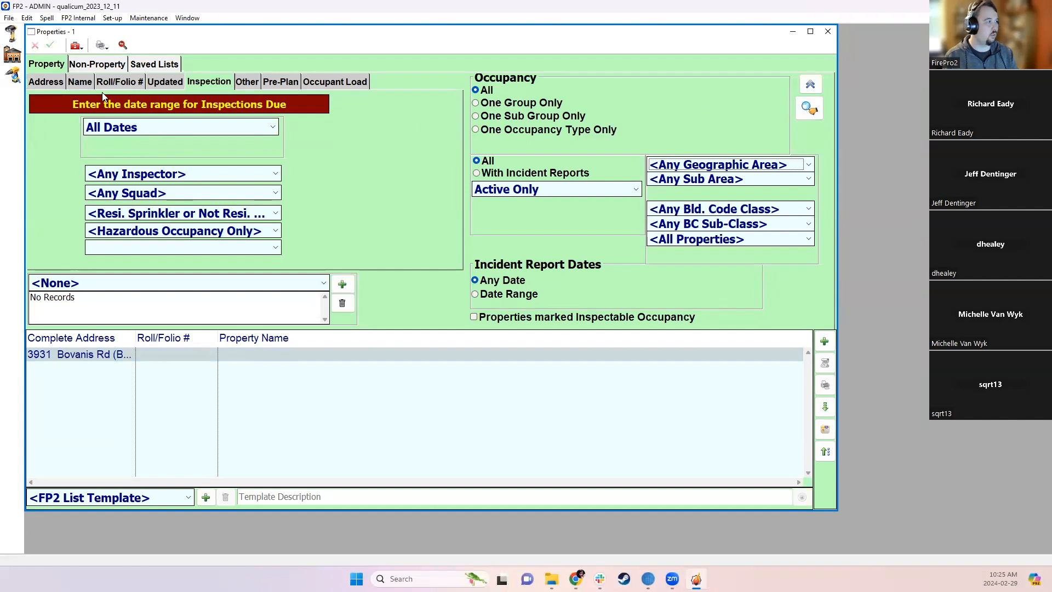
pyautogui.click(171, 234)
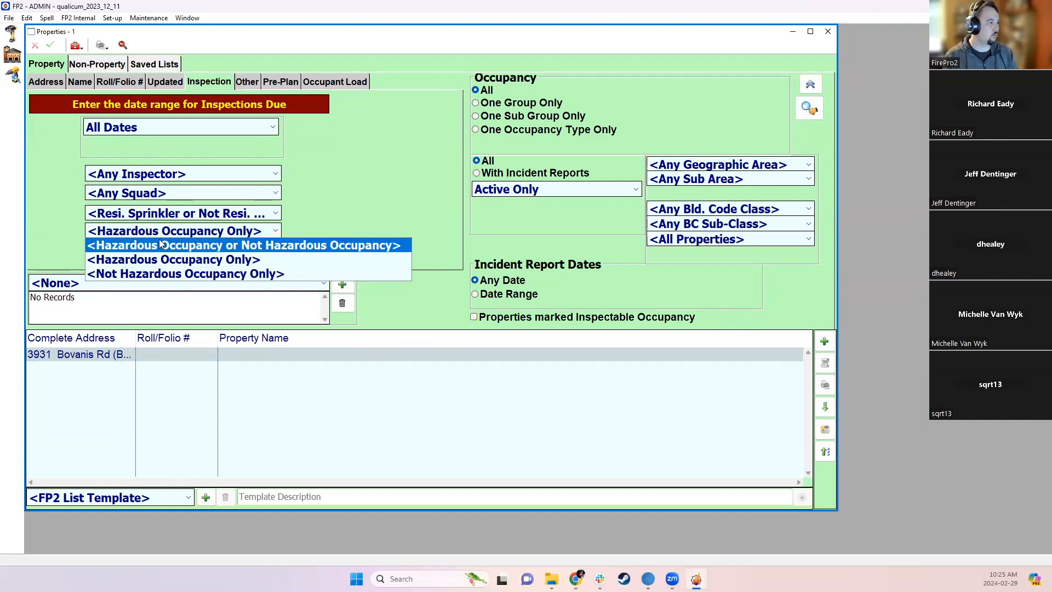
pyautogui.click(161, 245)
pyautogui.click(809, 108)
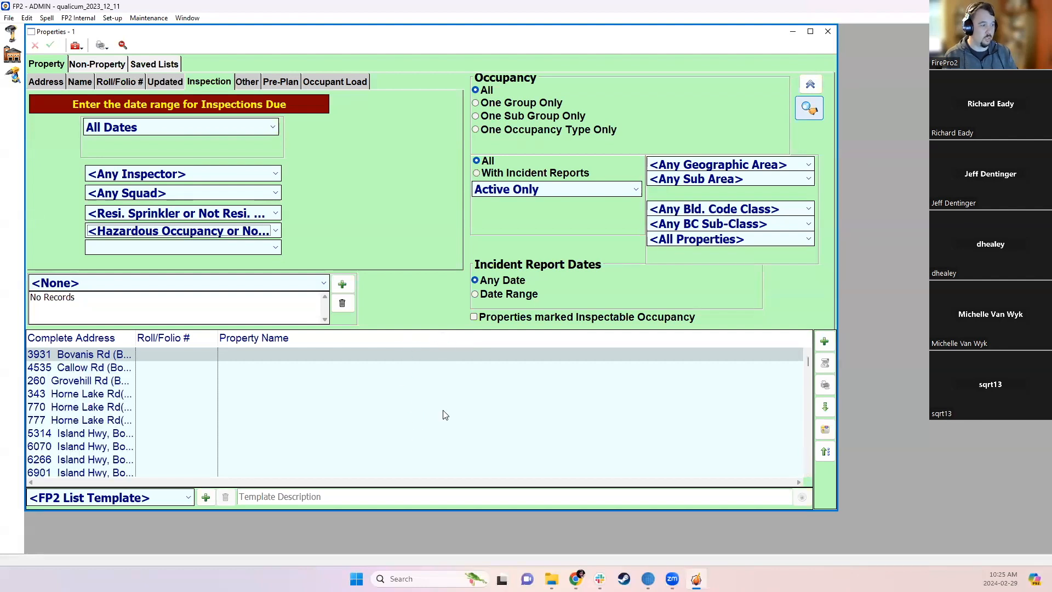
# - Add a Geo Area column to the property results and sort it in reverse order
pyautogui.rightClick(396, 337)
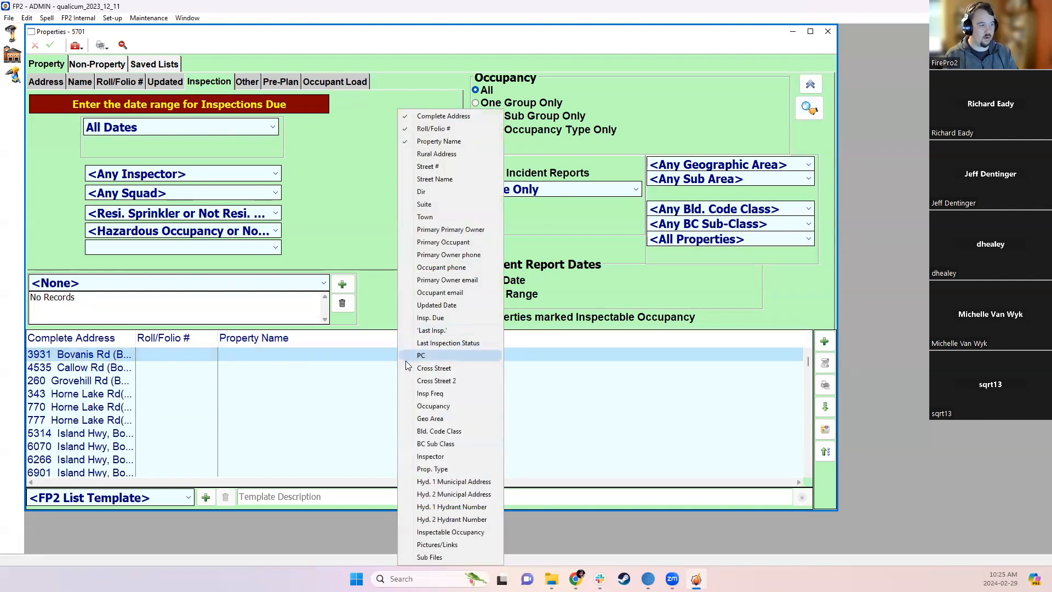
pyautogui.click(430, 418)
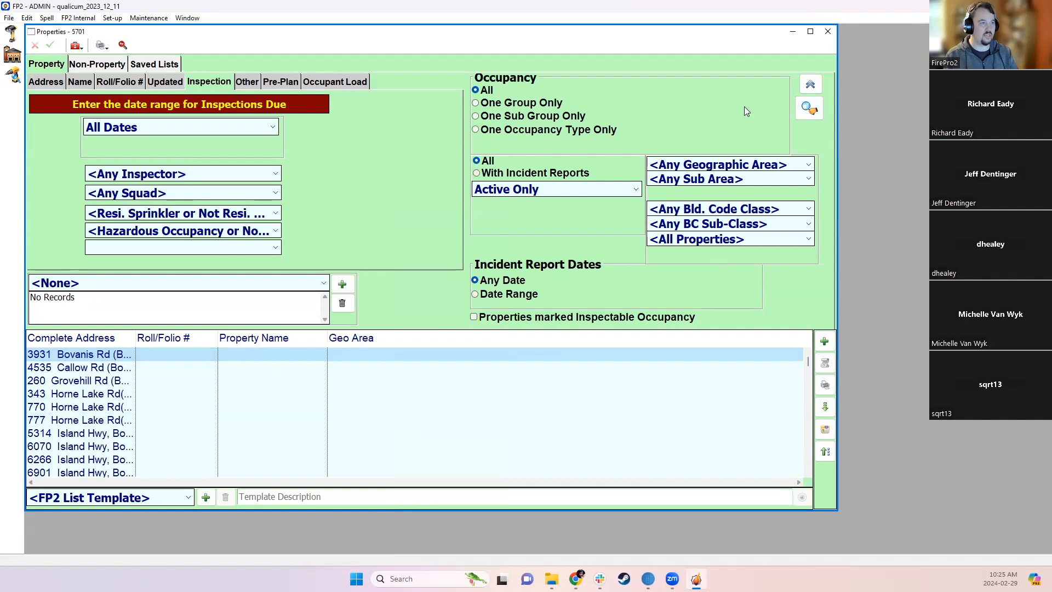
pyautogui.click(402, 336)
pyautogui.click(402, 336)
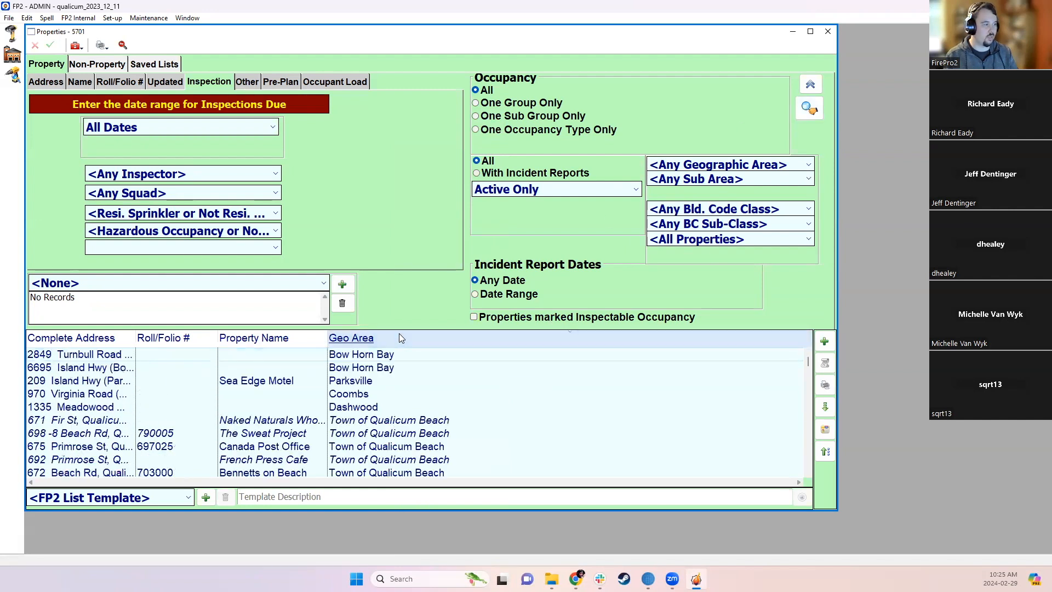
# - Maximize Properties, scroll through the Geo Area values, check the geographic area list, and close the window
pyautogui.click(811, 32)
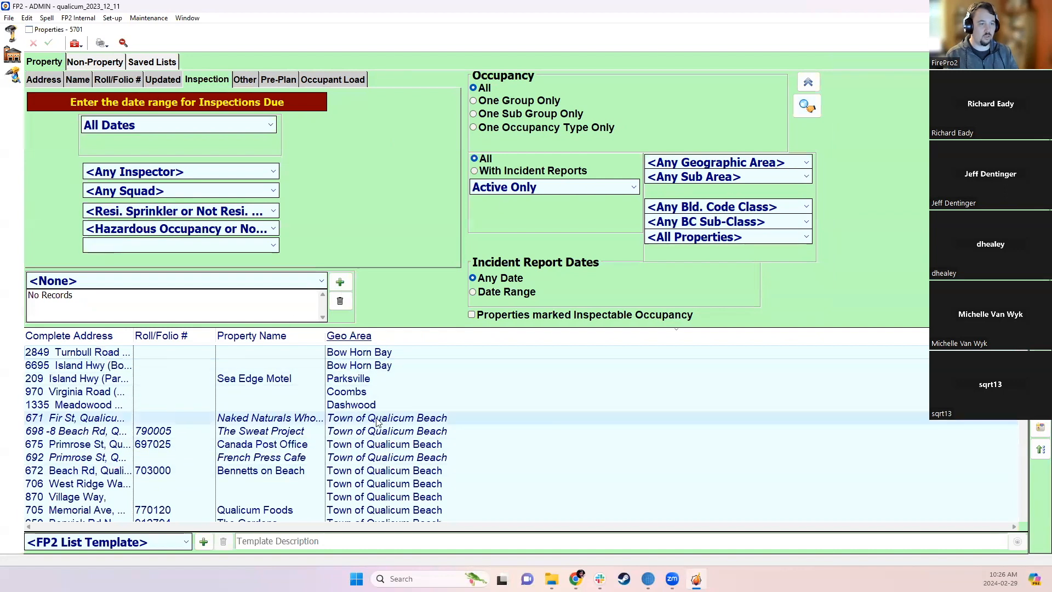
pyautogui.scroll(-1, 377, 422)
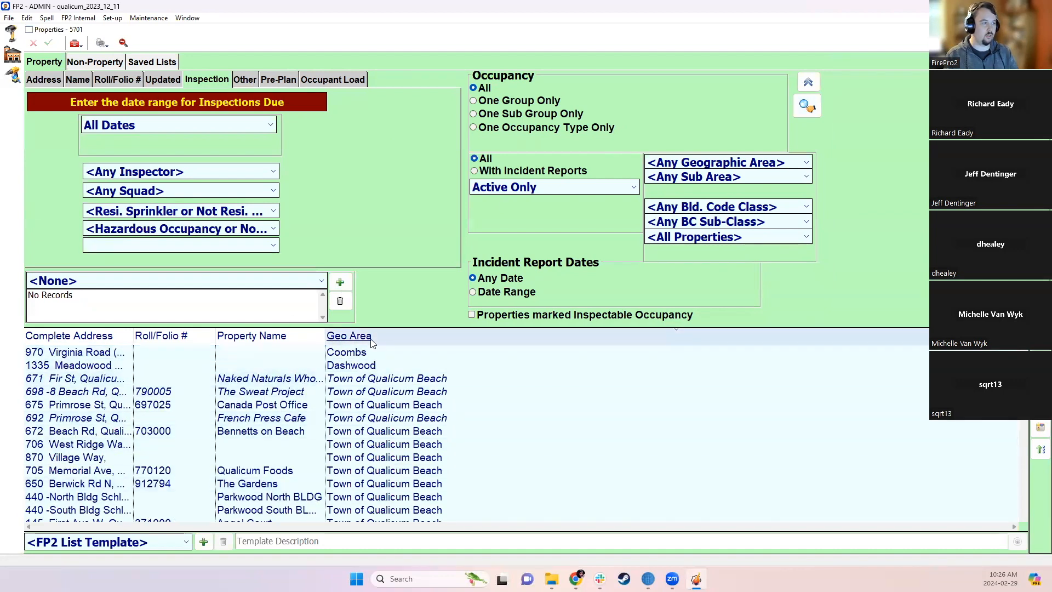
pyautogui.scroll(1, 385, 380)
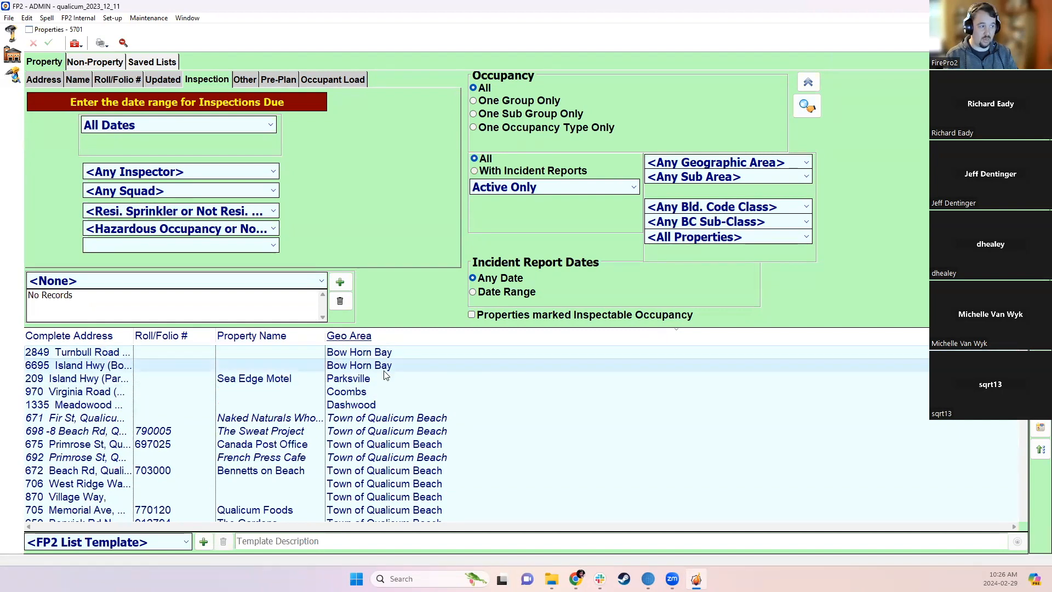
pyautogui.scroll(-1, 384, 376)
pyautogui.scroll(-10, 382, 382)
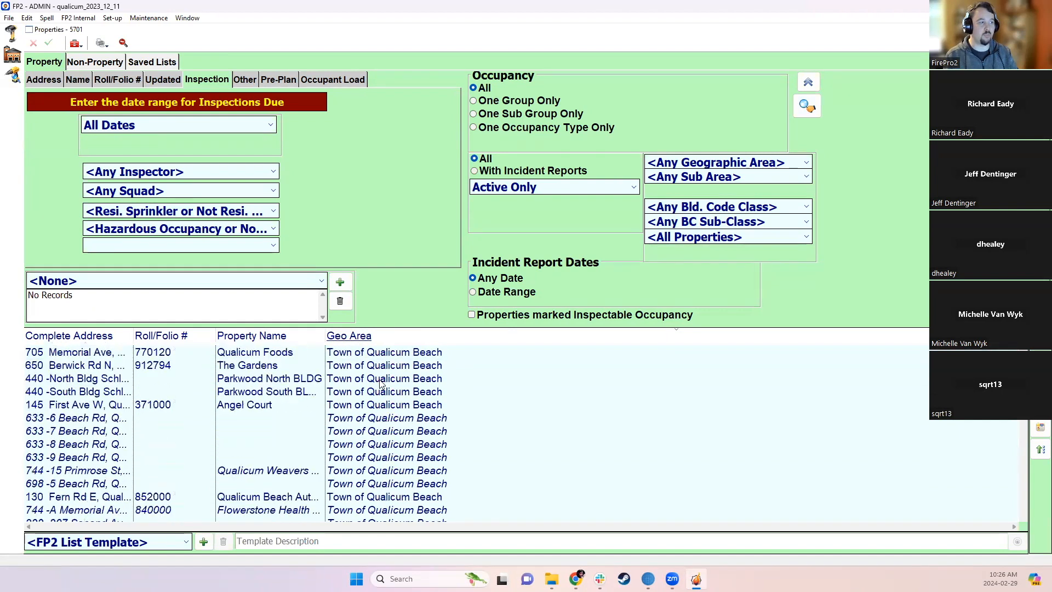
pyautogui.scroll(-10, 381, 395)
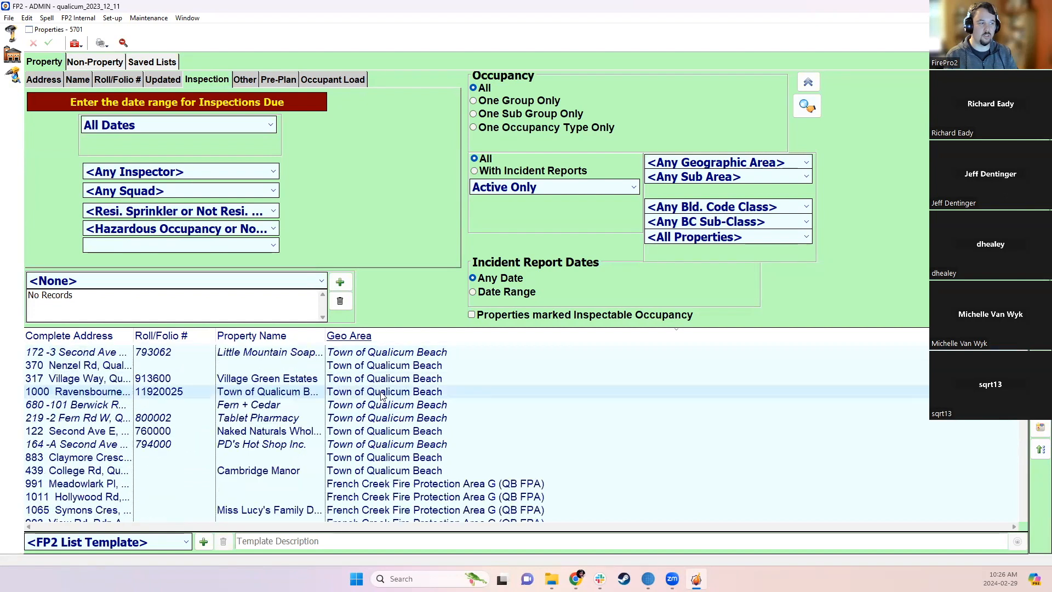
pyautogui.scroll(10, 382, 405)
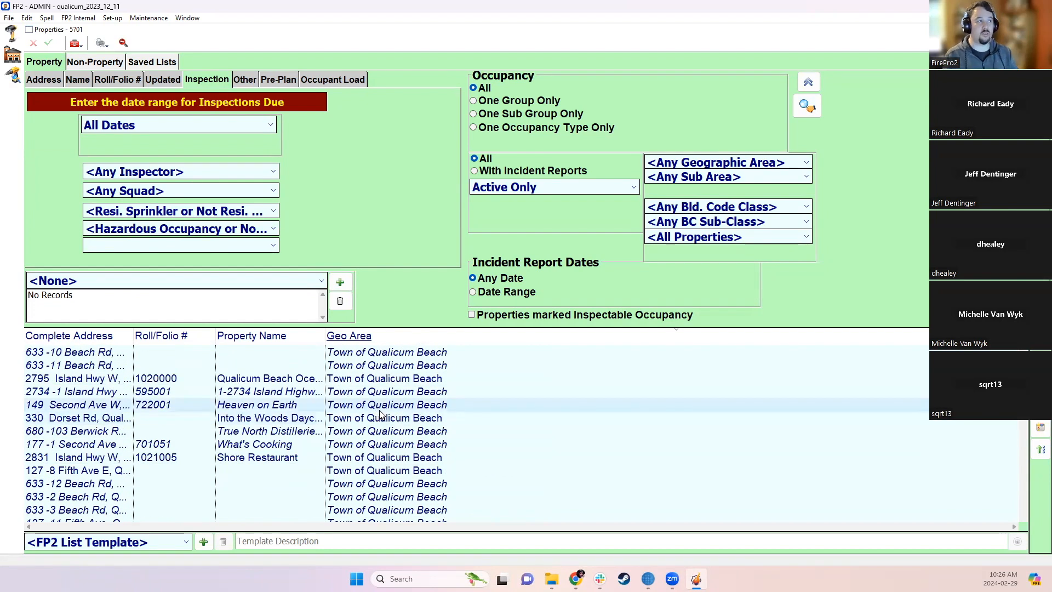
pyautogui.click(668, 166)
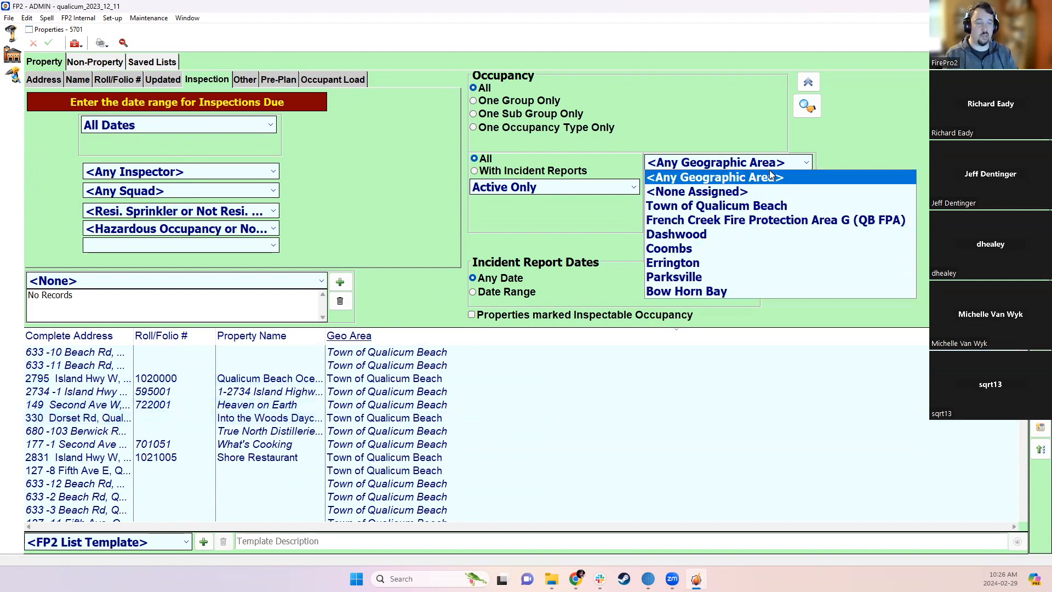
pyautogui.click(875, 115)
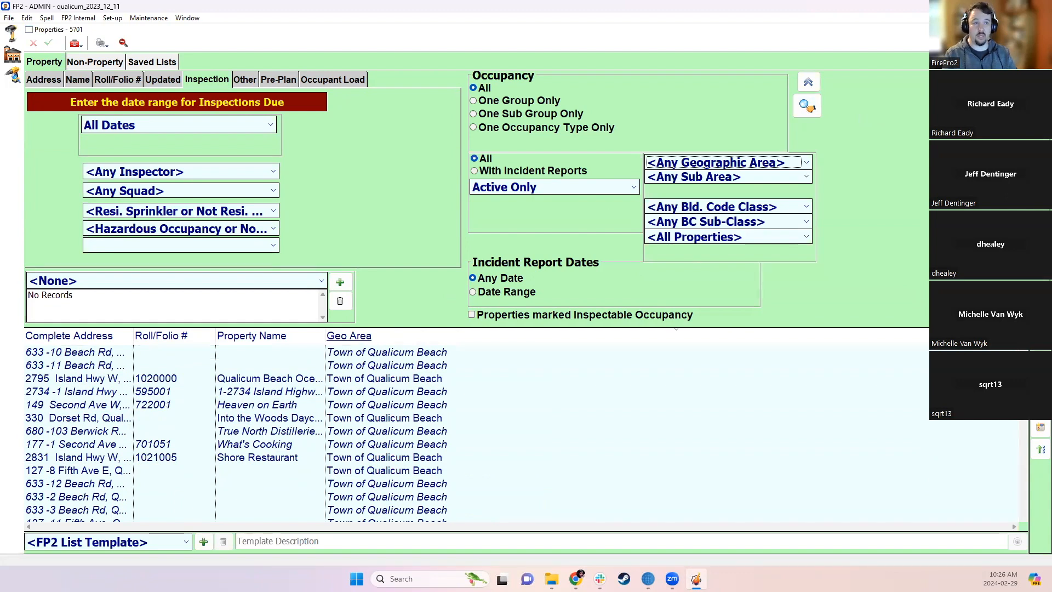
pyautogui.click(1043, 30)
# - Switch to the okotoks_2024_01_23 database as ADMINISTRATOR, accepting the table update prompts
pyautogui.click(87, 104)
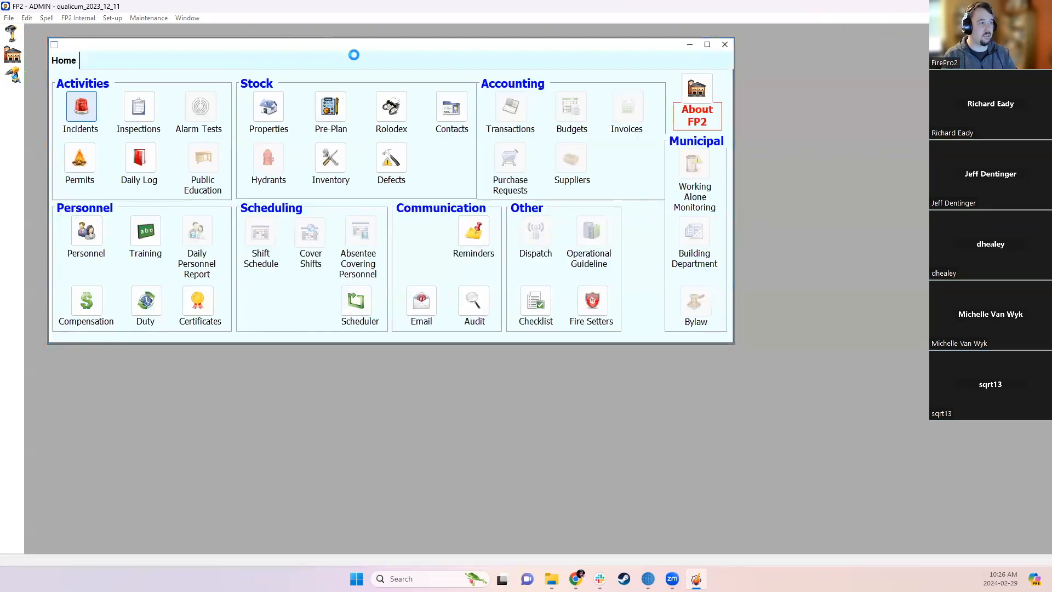
pyautogui.click(569, 348)
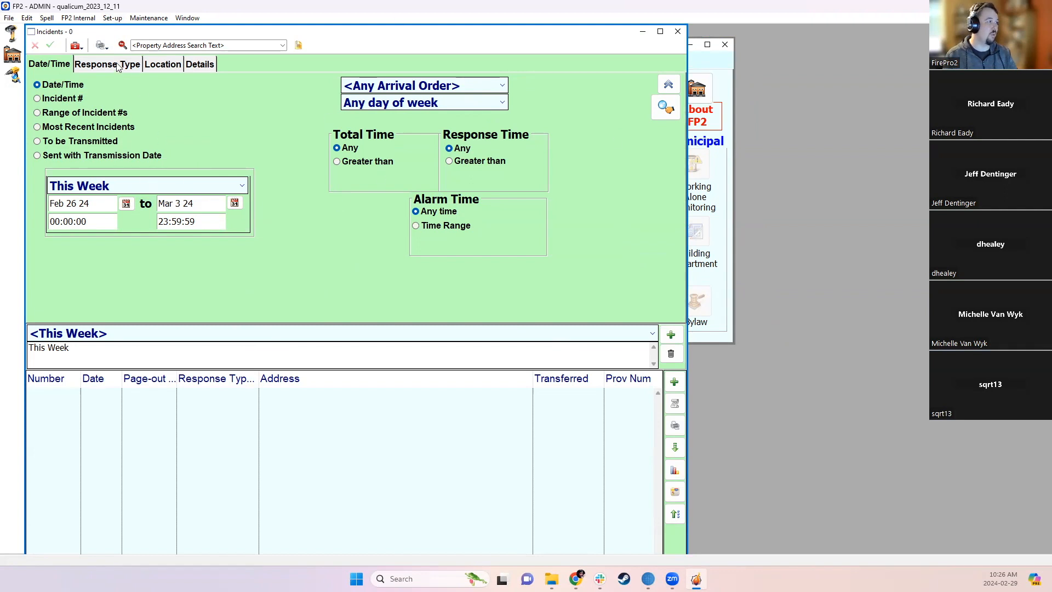
pyautogui.click(9, 18)
pyautogui.click(33, 47)
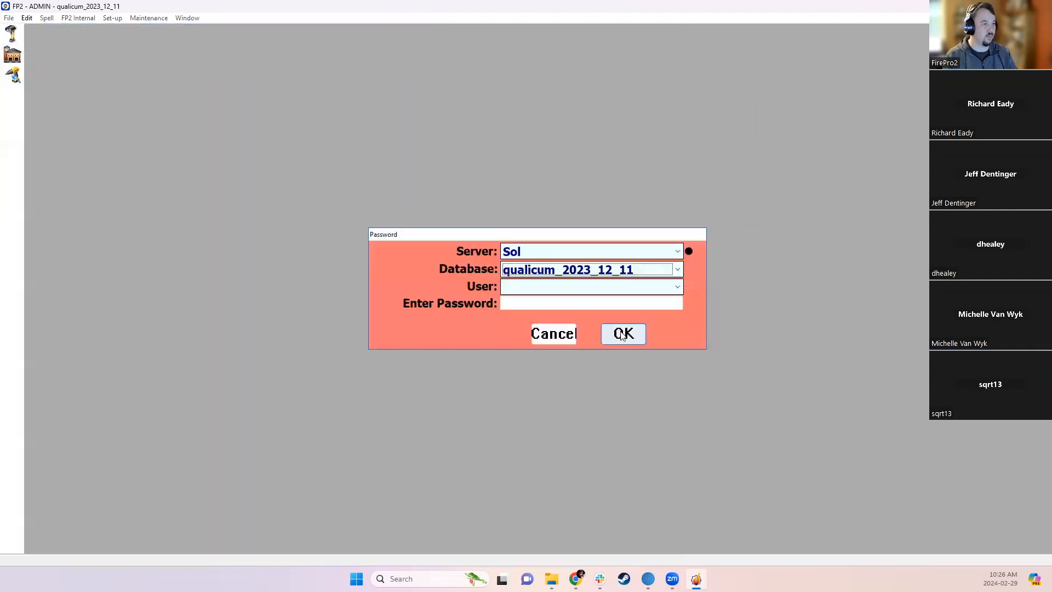
pyautogui.click(587, 274)
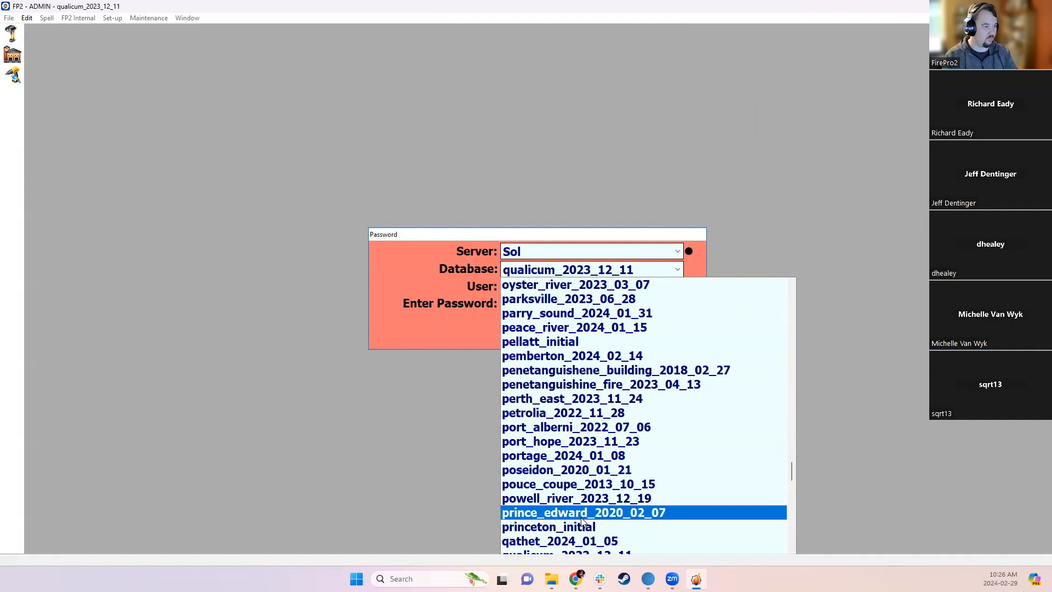
pyautogui.scroll(3, 582, 500)
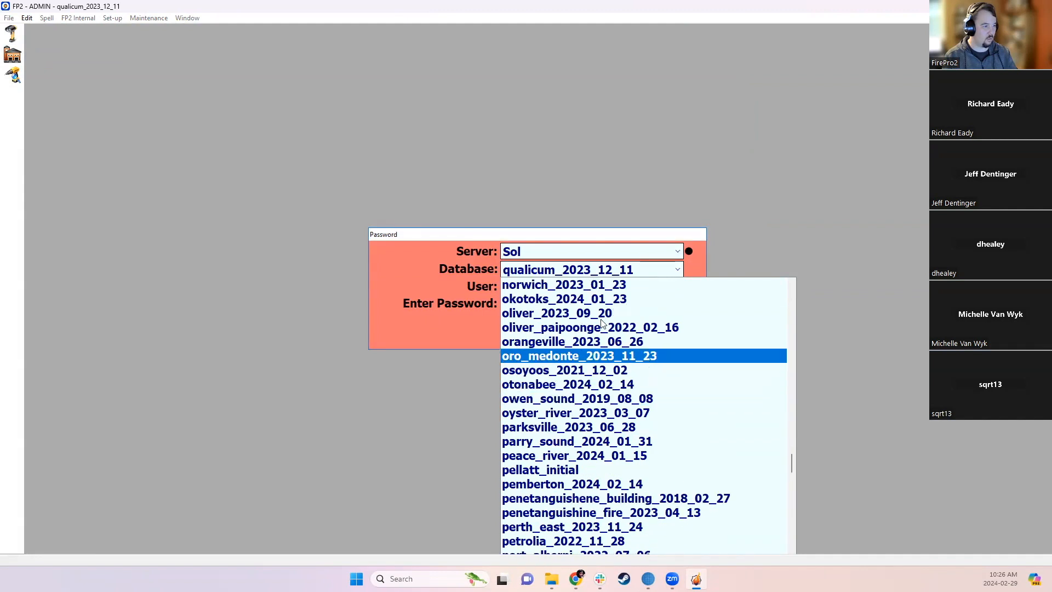
pyautogui.click(595, 298)
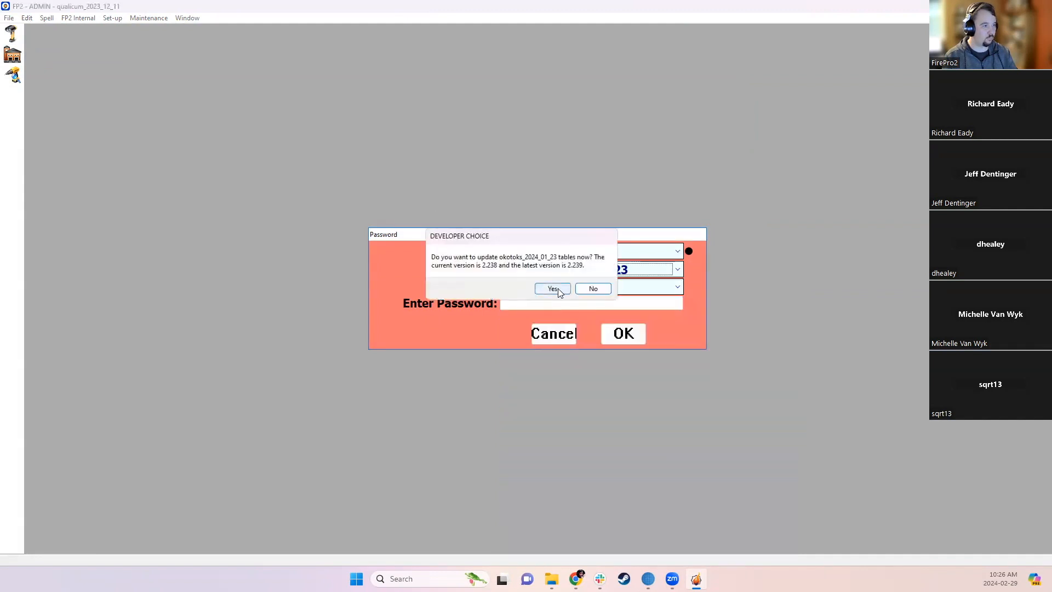
pyautogui.click(552, 289)
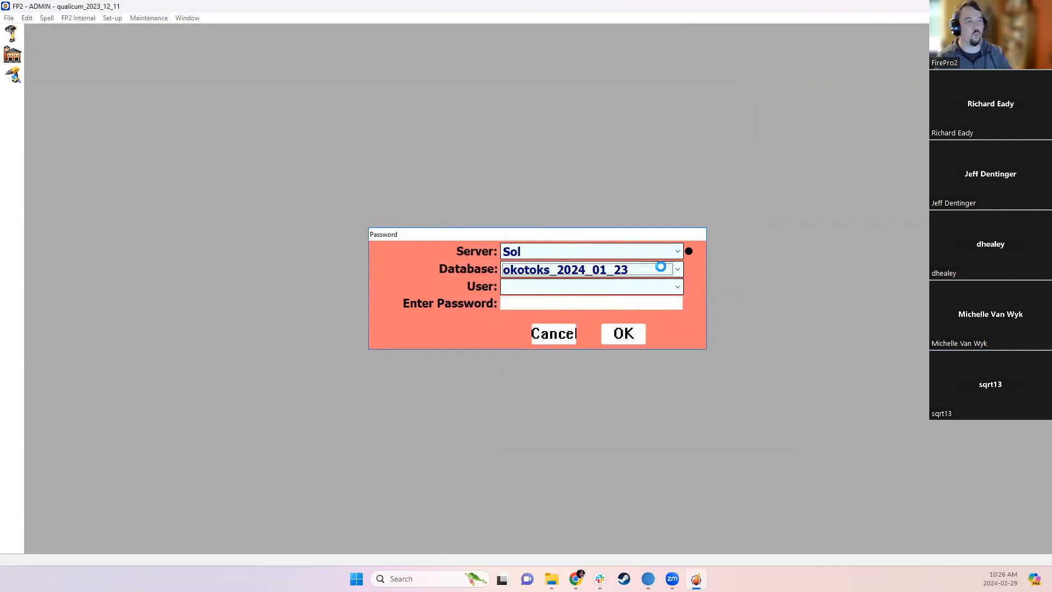
pyautogui.click(582, 289)
pyautogui.click(561, 301)
pyautogui.click(616, 338)
pyautogui.click(548, 286)
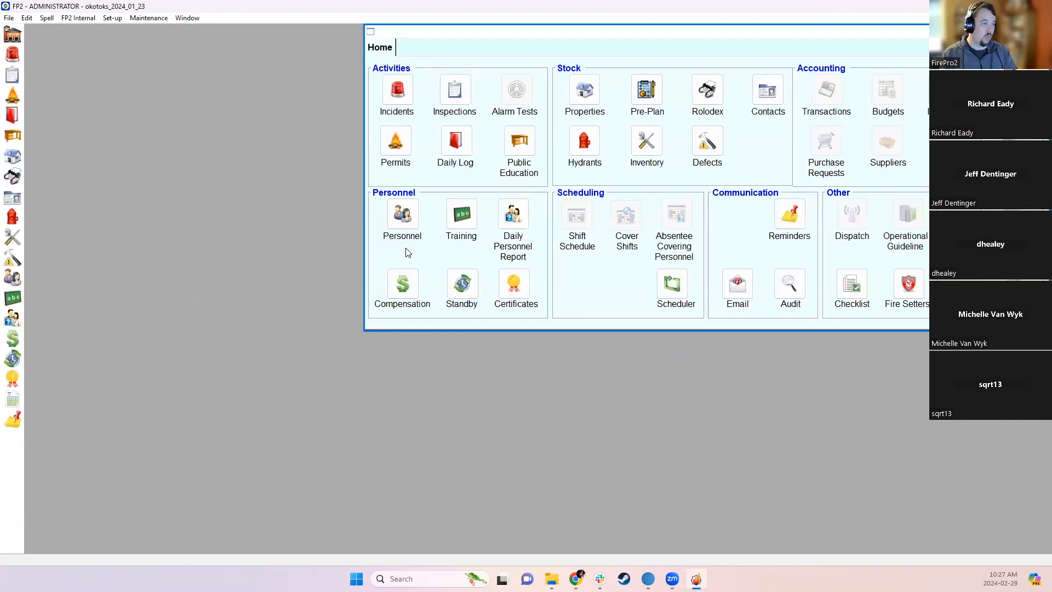
# - Open the Okotoks Incidents search and review the incident list's column choices
pyautogui.click(404, 100)
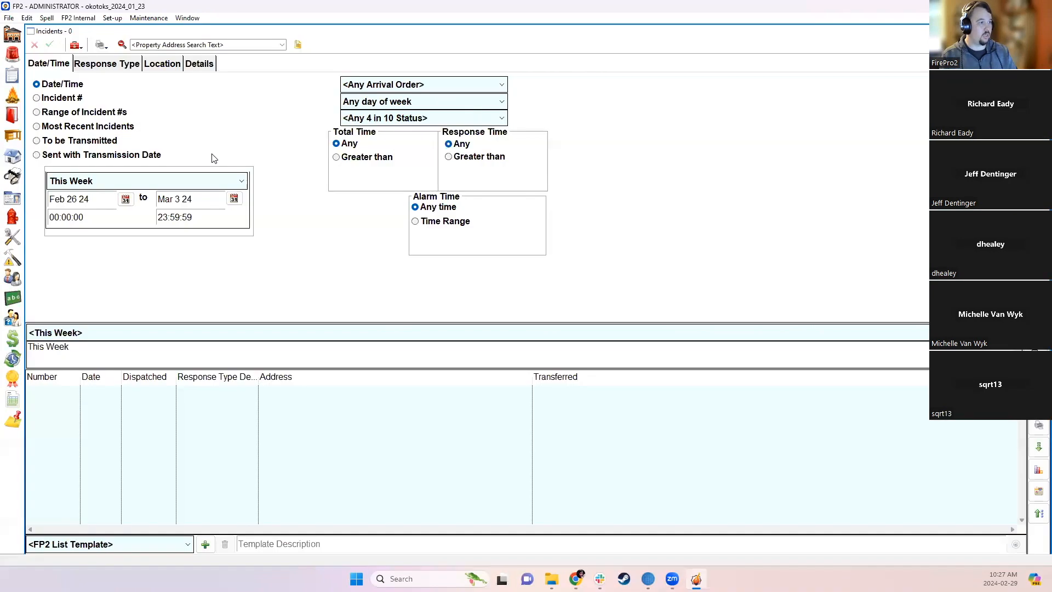
pyautogui.rightClick(578, 384)
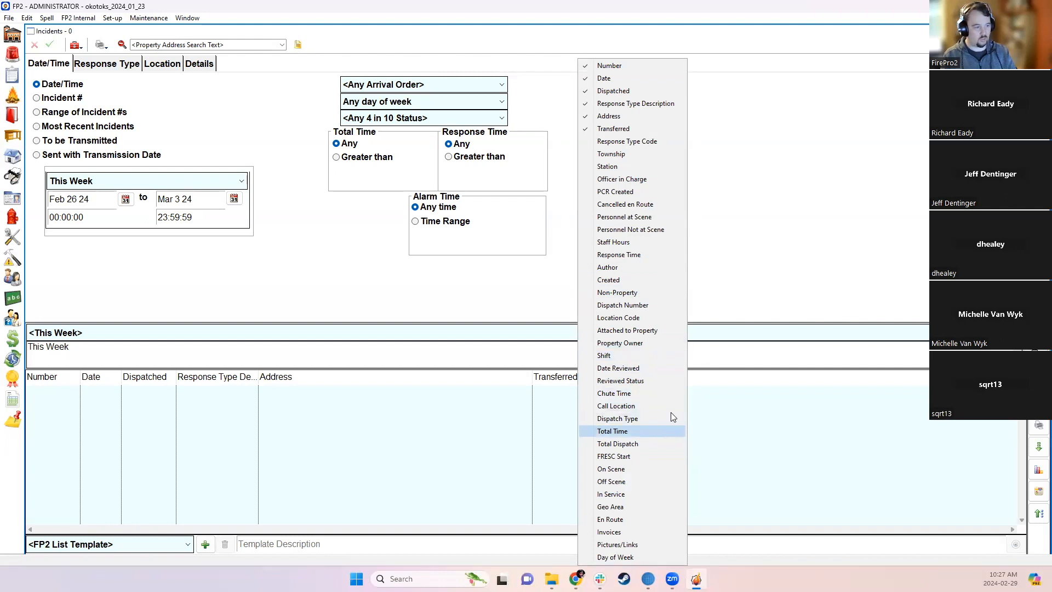
pyautogui.click(734, 258)
# - Check the property custom field titles in Custom Settings, then open the Properties search
pyautogui.click(112, 18)
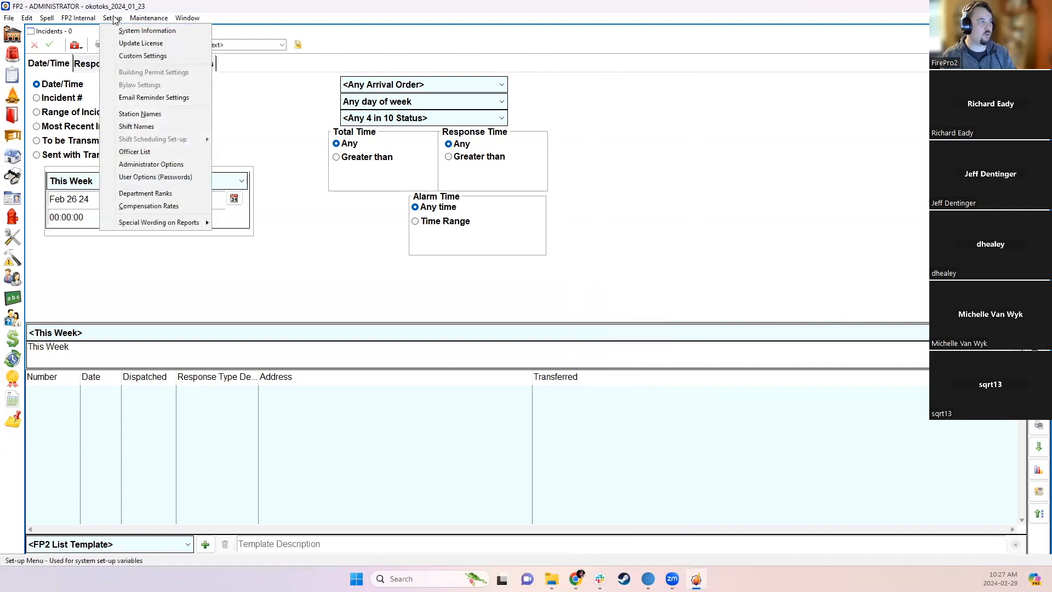
pyautogui.click(134, 55)
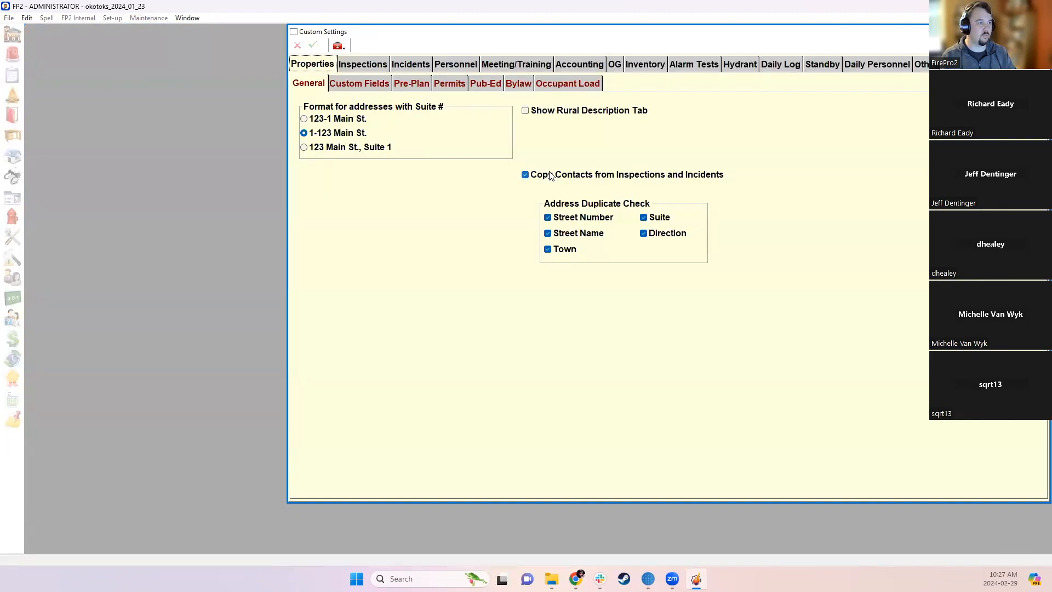
pyautogui.click(358, 84)
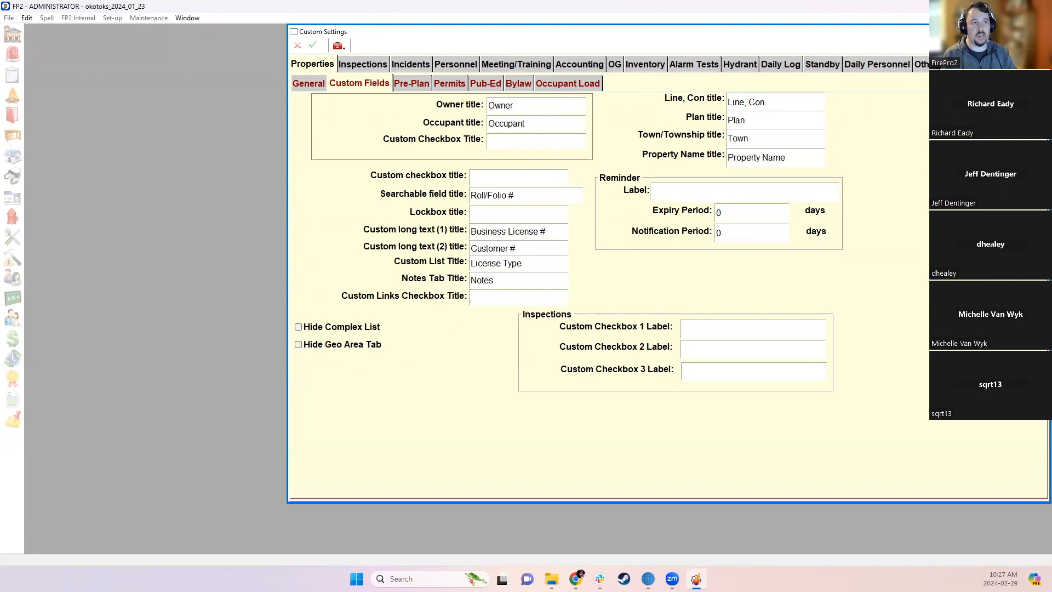
pyautogui.click(1041, 32)
pyautogui.click(584, 90)
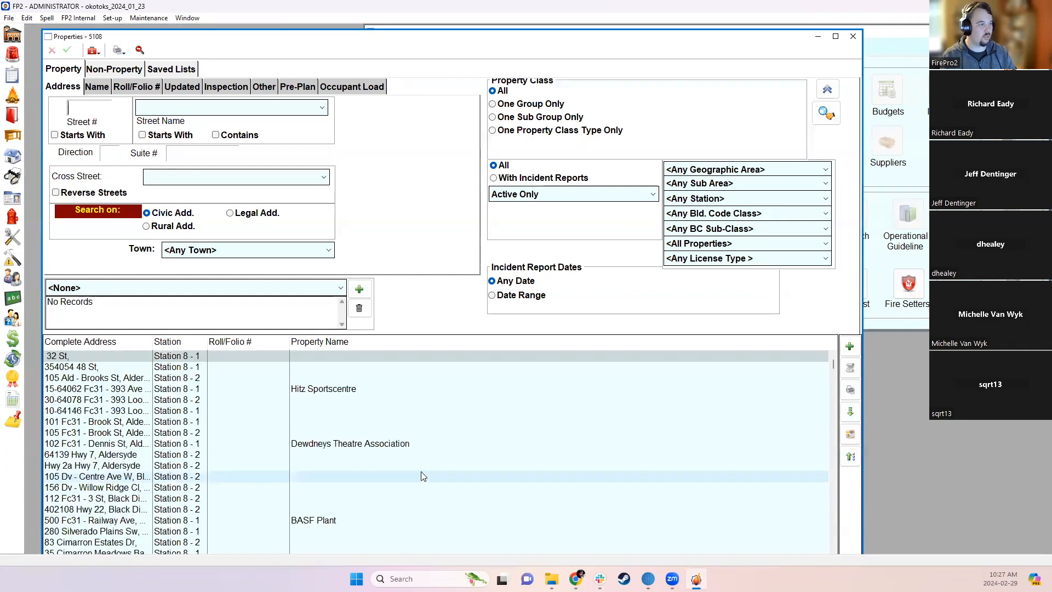
pyautogui.doubleClick(232, 377)
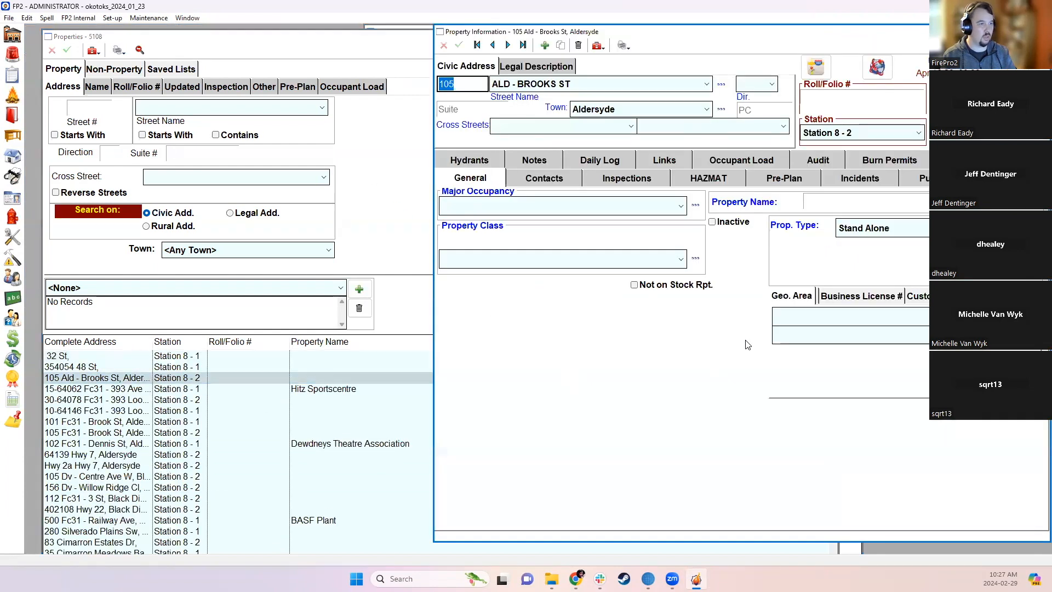
pyautogui.click(844, 323)
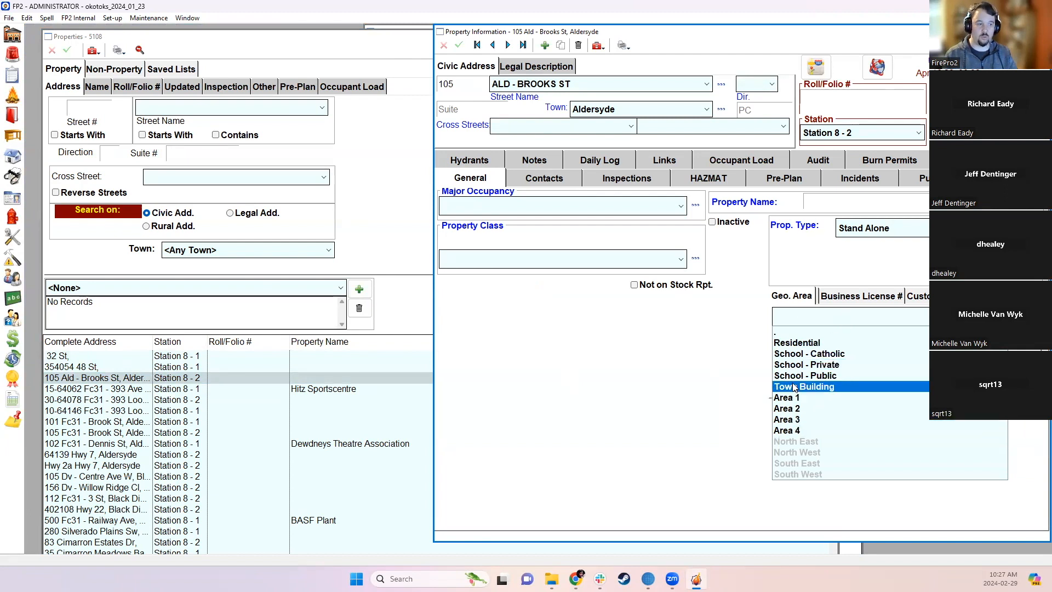
pyautogui.click(723, 333)
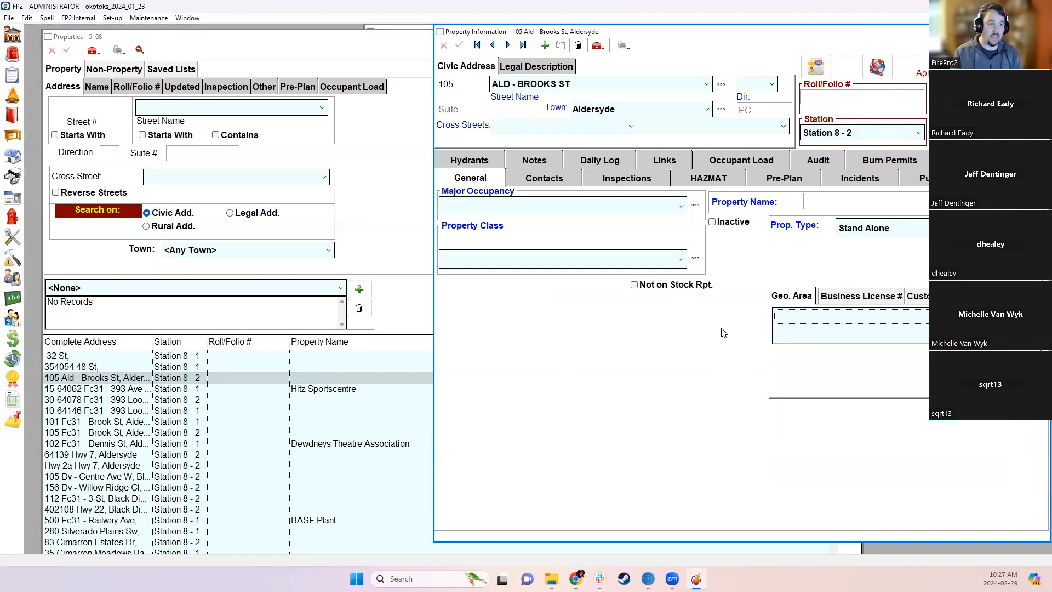
pyautogui.click(1041, 32)
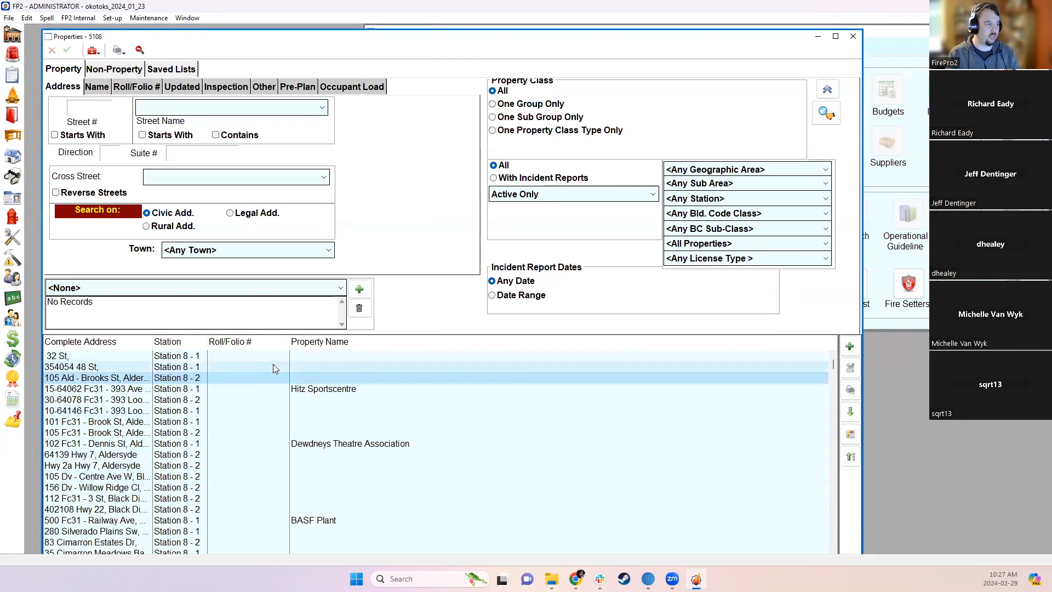
# - Add a Geo Area column, widen Property Name, reverse-sort by Geo Area, review, and close Properties
pyautogui.rightClick(360, 337)
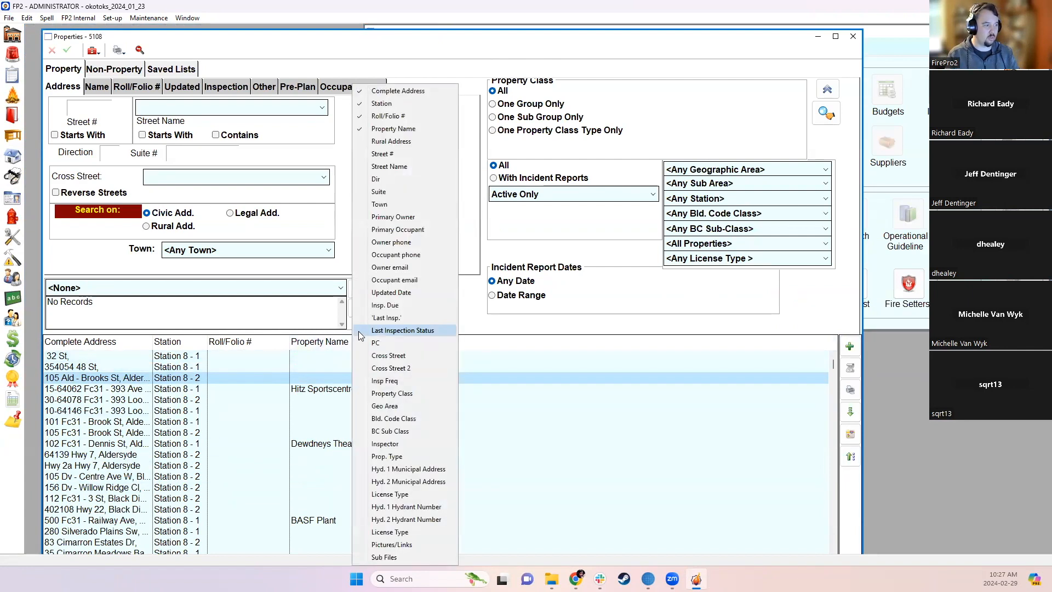
pyautogui.click(428, 408)
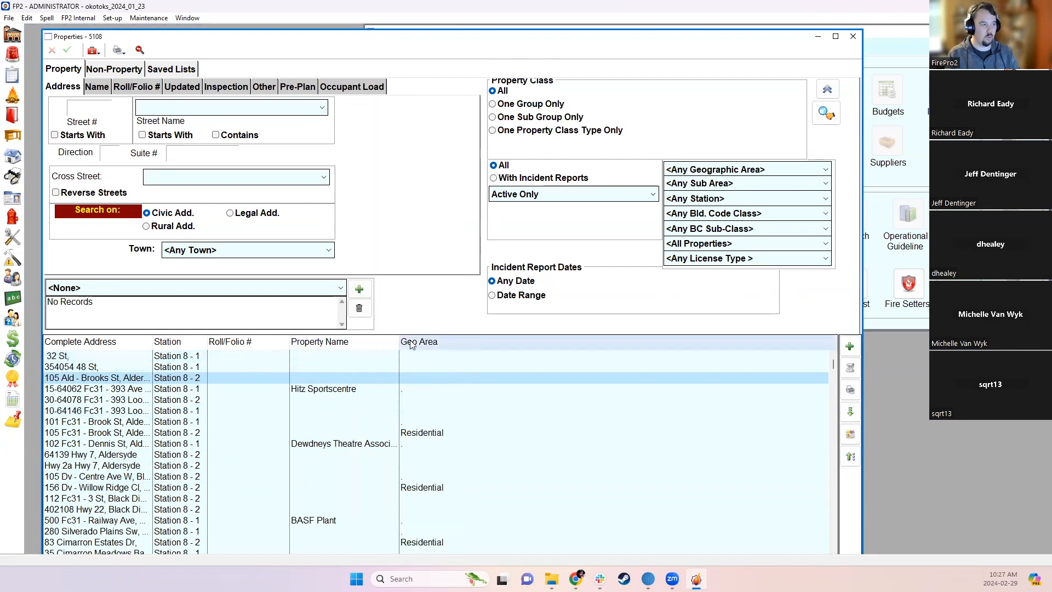
pyautogui.moveTo(399, 343); pyautogui.dragTo(474, 344)
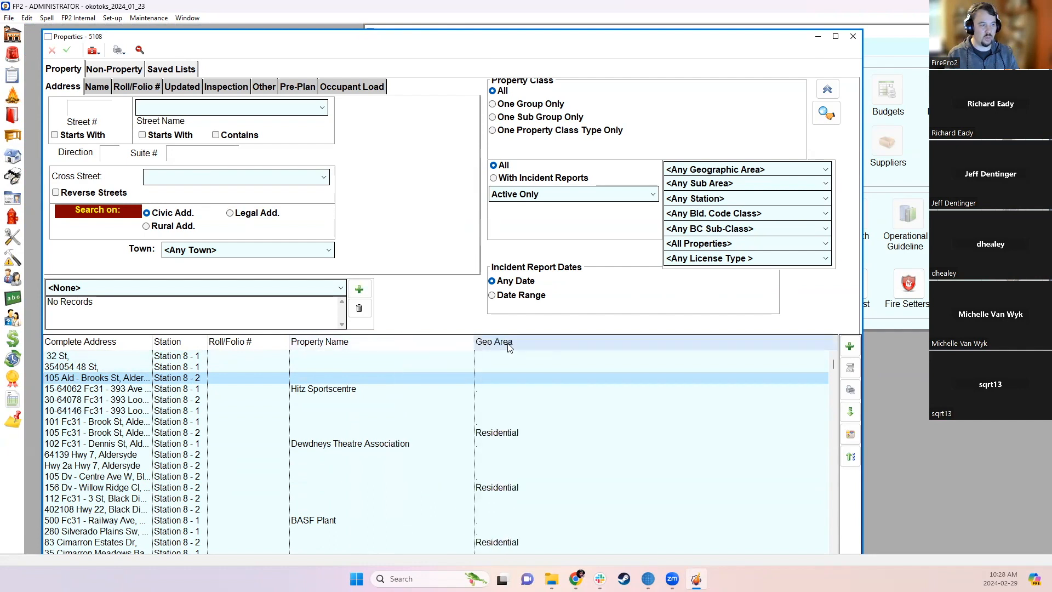
pyautogui.click(495, 344)
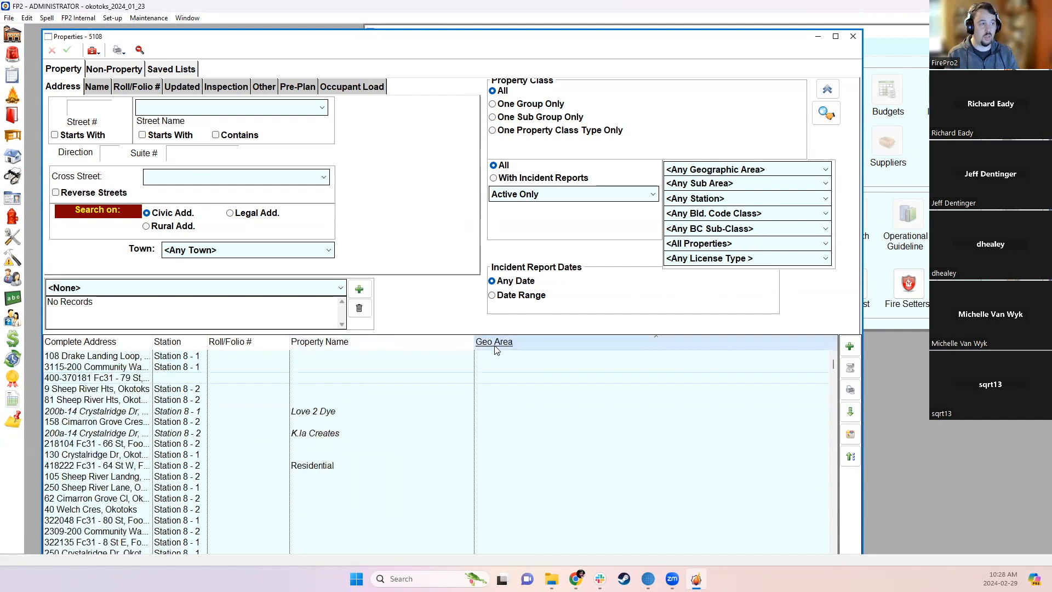
pyautogui.click(495, 345)
pyautogui.scroll(-8, 469, 408)
pyautogui.scroll(-10, 469, 411)
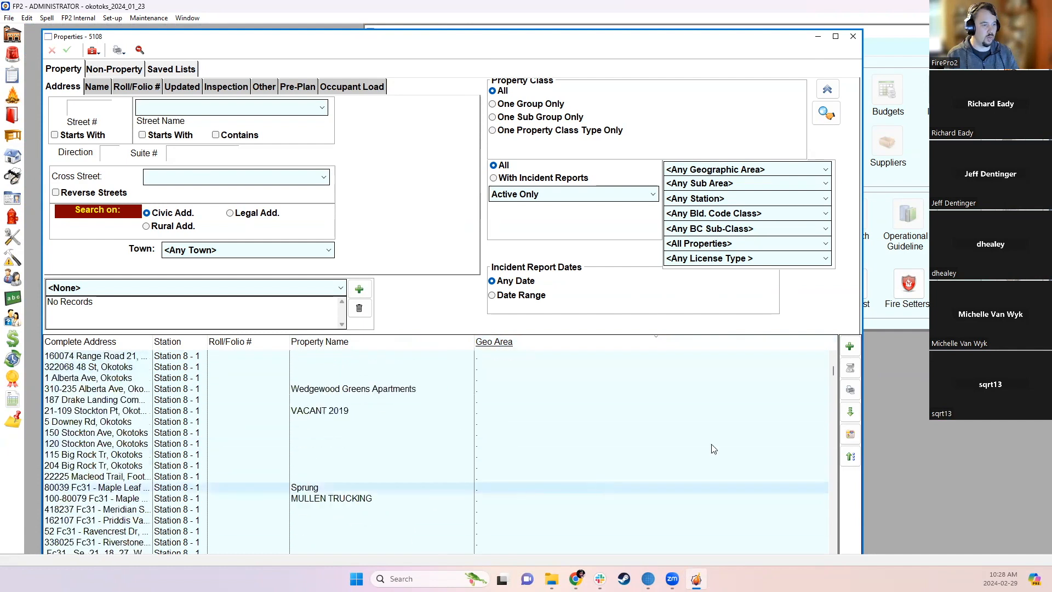
pyautogui.moveTo(833, 372); pyautogui.dragTo(811, 359)
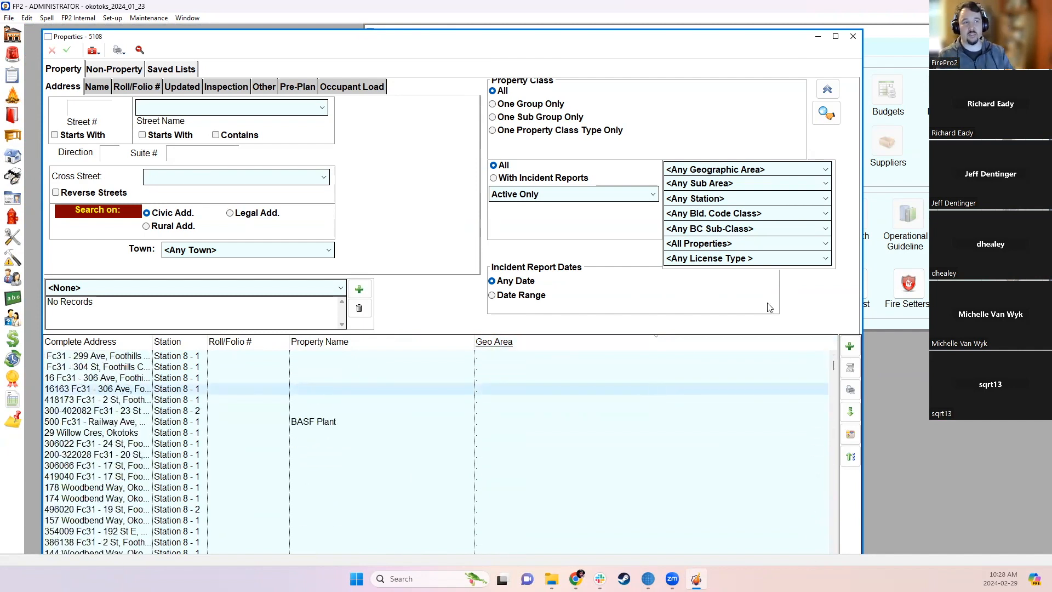
pyautogui.click(858, 38)
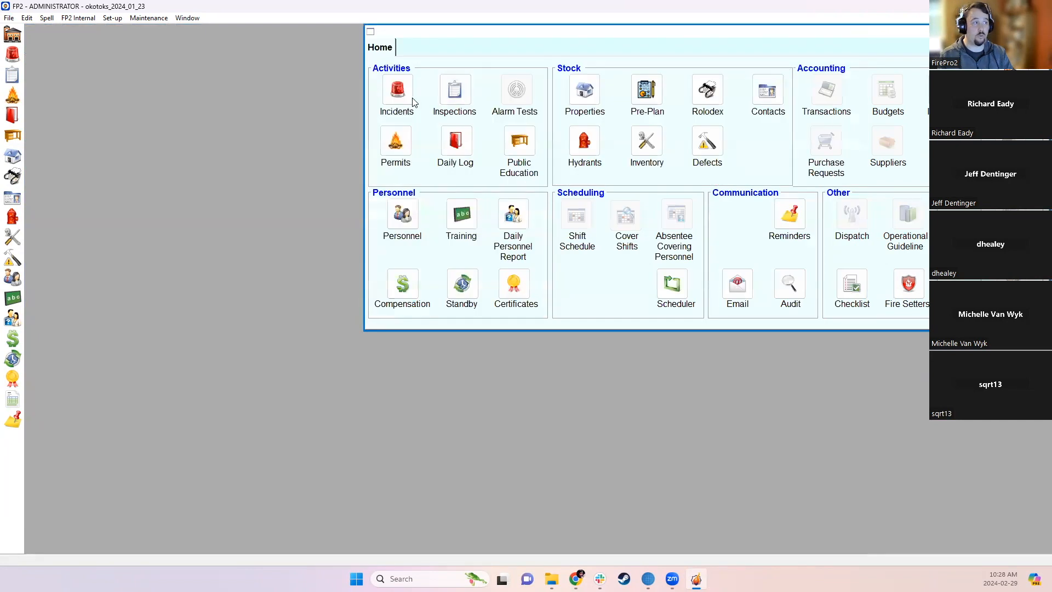
# - List last year's incidents in the Incidents search
pyautogui.click(397, 89)
pyautogui.click(126, 181)
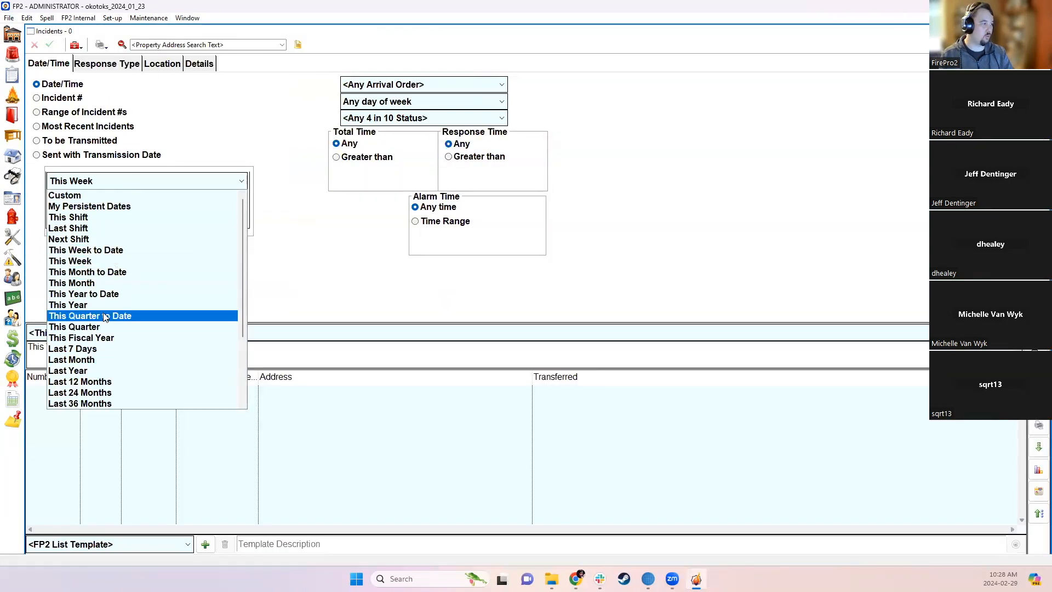
pyautogui.click(92, 371)
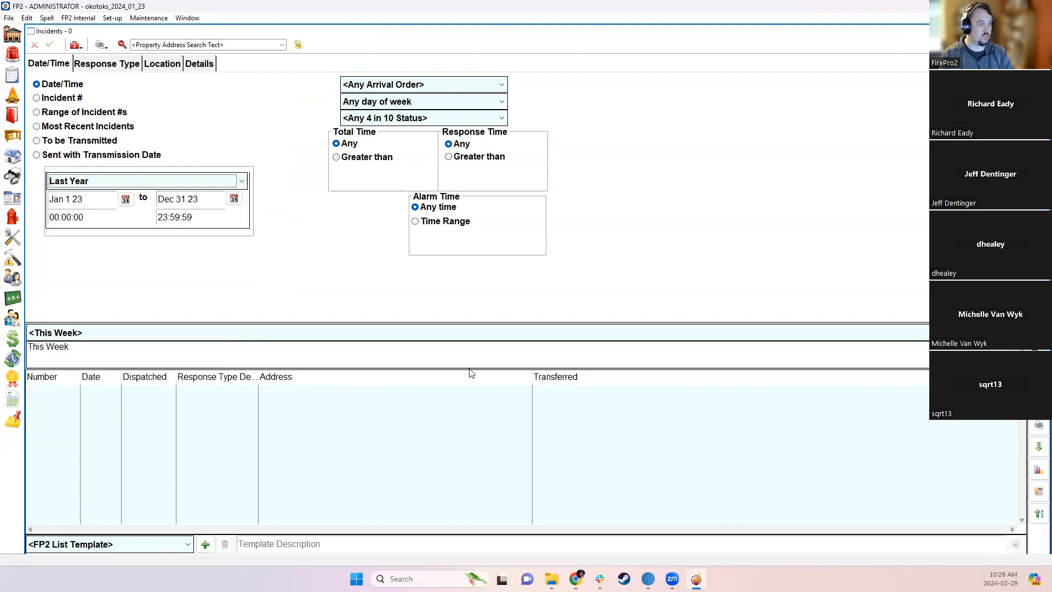
# - Add a Geo Area column to the incident list, widen Transferred, and reverse-sort by Geo Area
pyautogui.rightClick(546, 376)
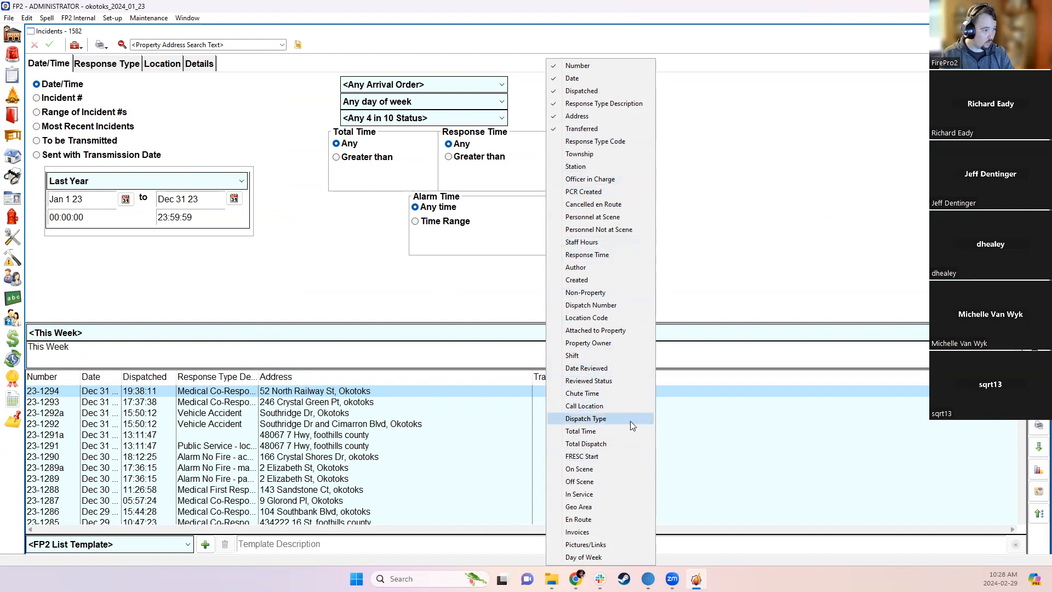
pyautogui.click(586, 507)
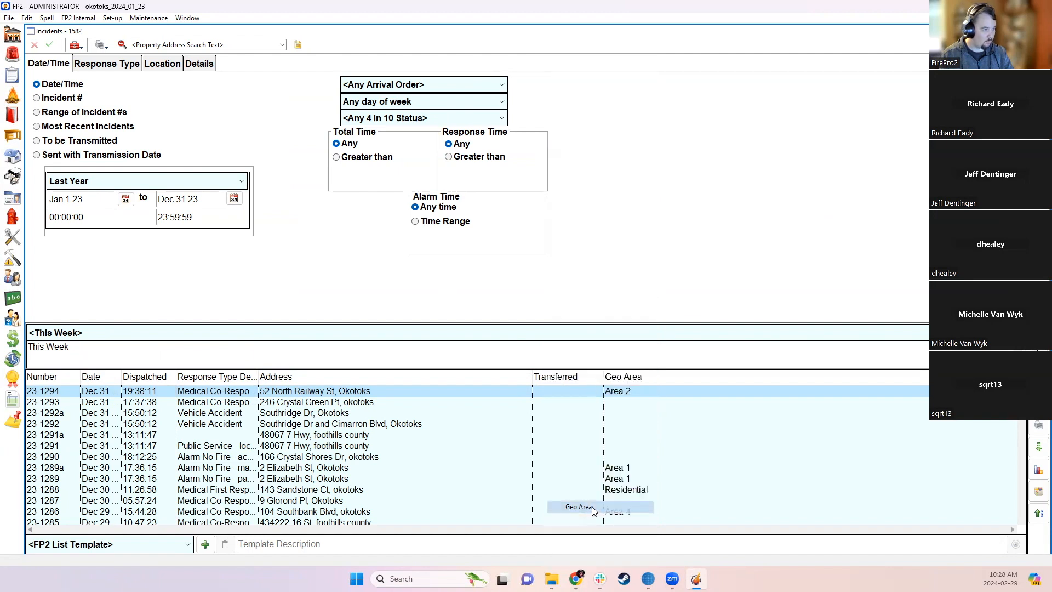
pyautogui.moveTo(603, 377); pyautogui.dragTo(659, 376)
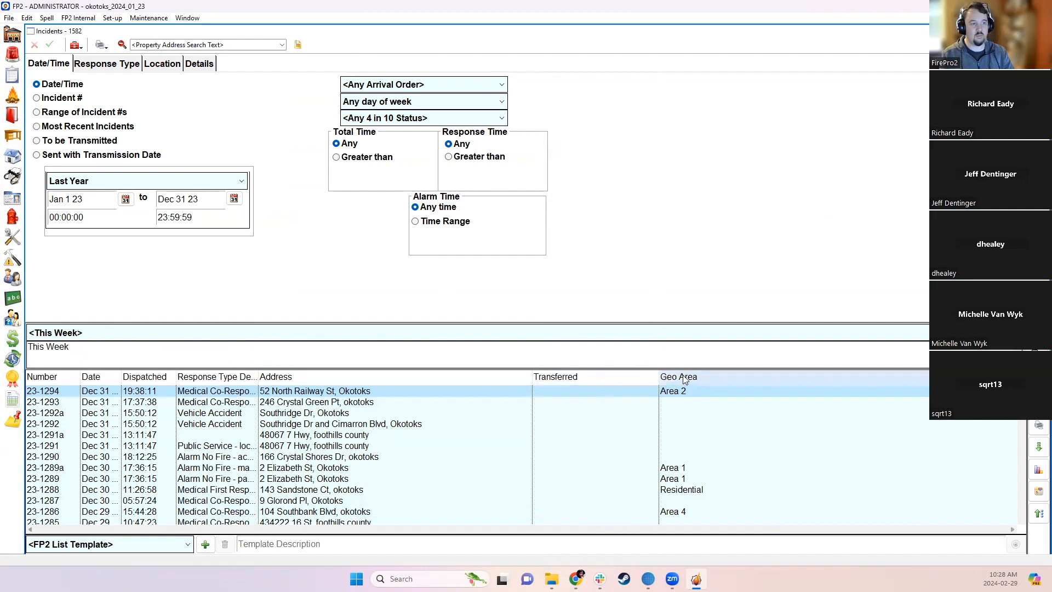
pyautogui.click(676, 376)
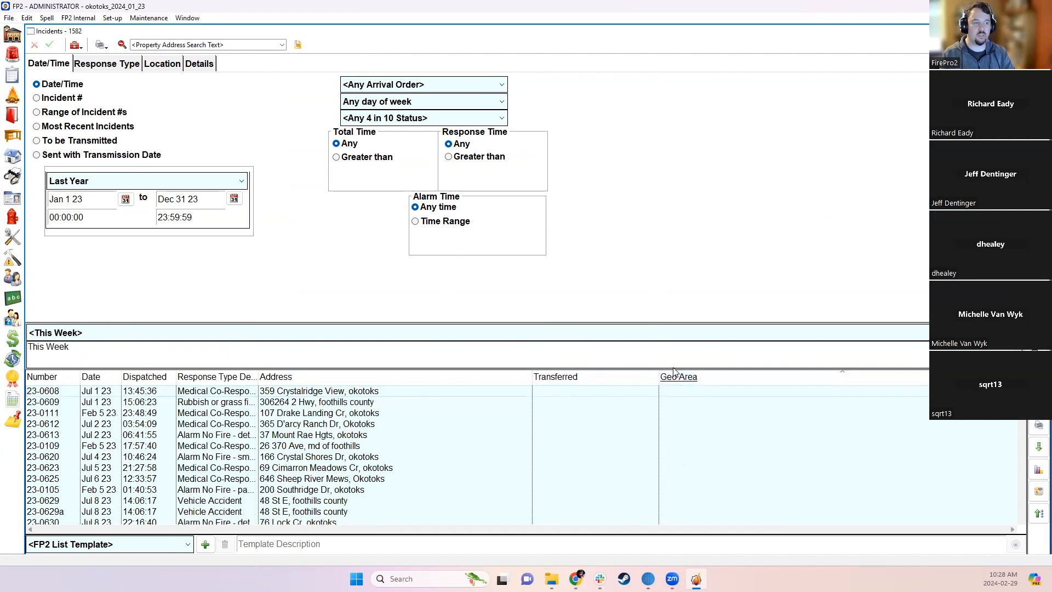
pyautogui.click(676, 376)
pyautogui.scroll(-5, 705, 453)
pyautogui.scroll(5, 704, 454)
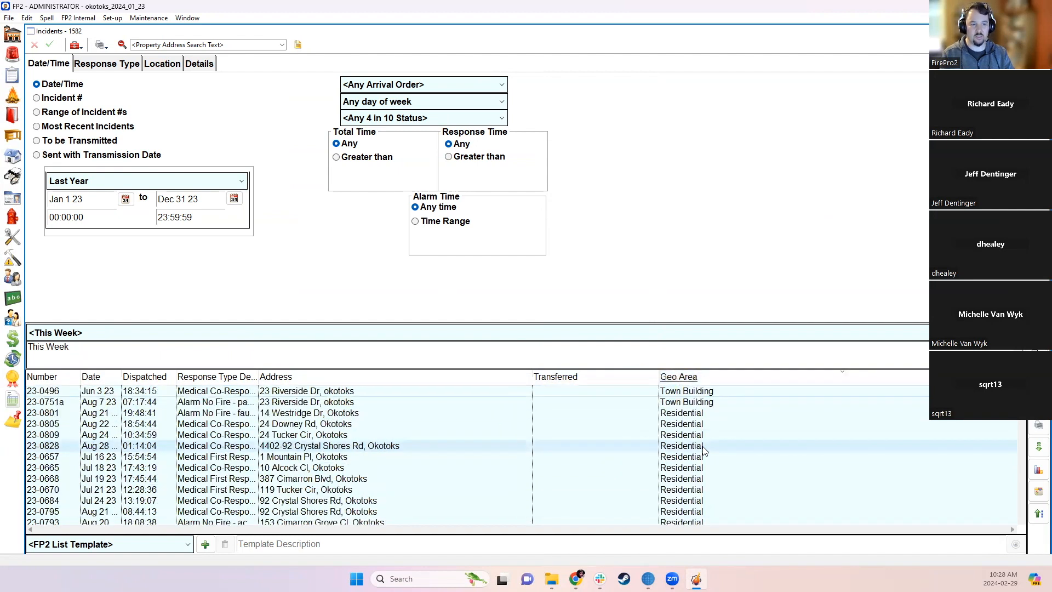
# - Select incidents 23-0801 and 23-0805 and pick the geographic location summary report
pyautogui.moveTo(965, 415); pyautogui.dragTo(1012, 423)
pyautogui.click(1039, 427)
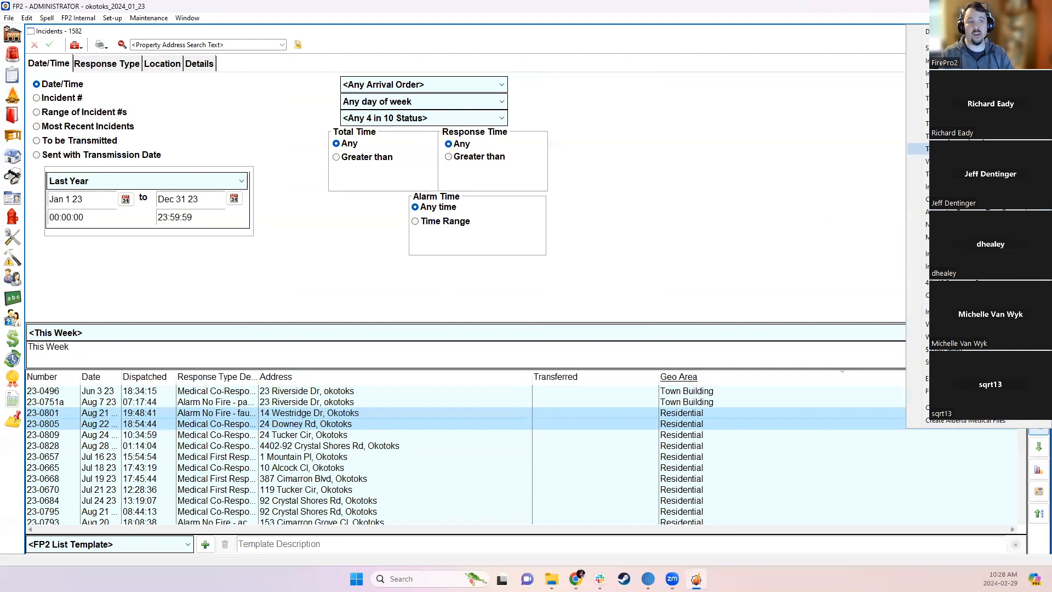
pyautogui.click(918, 149)
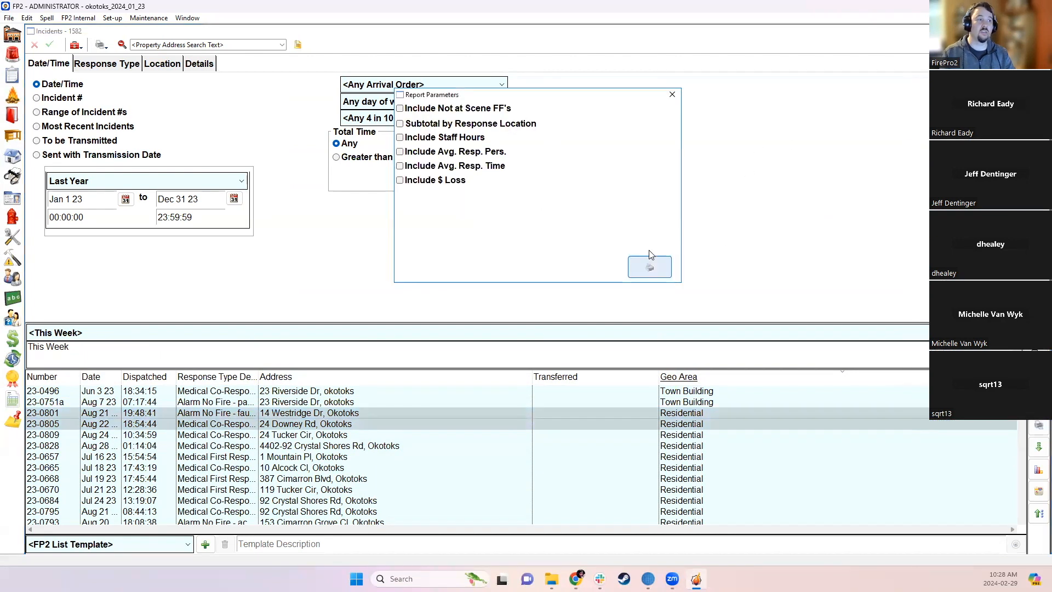
# - Preview the Totals by Geographic Location report with all five options ticked, then close it and Incidents
pyautogui.click(461, 109)
pyautogui.click(456, 138)
pyautogui.click(460, 153)
pyautogui.click(462, 167)
pyautogui.click(451, 182)
pyautogui.click(648, 273)
pyautogui.click(679, 406)
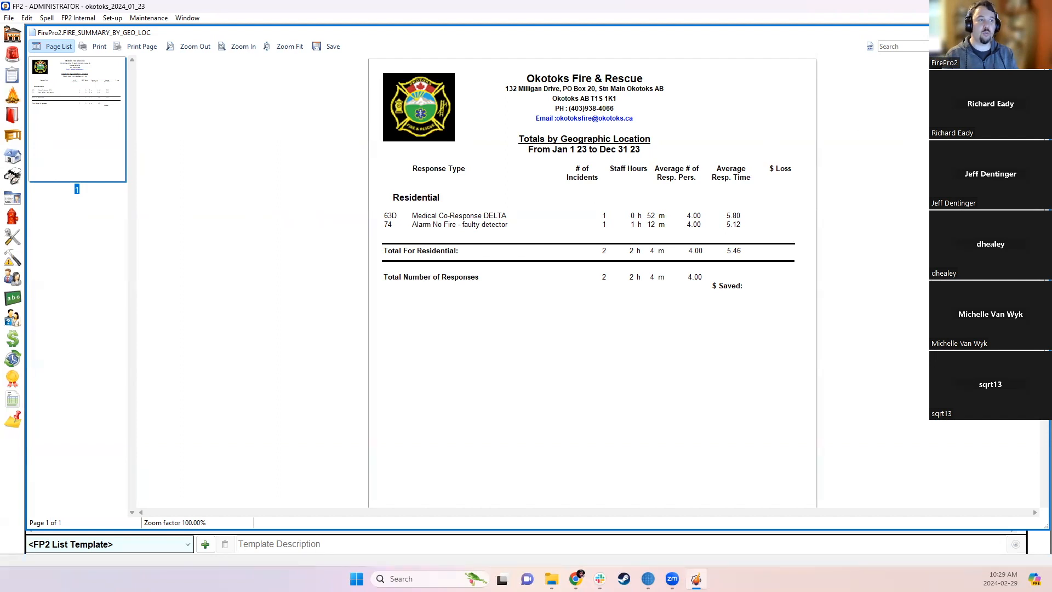
pyautogui.click(1039, 32)
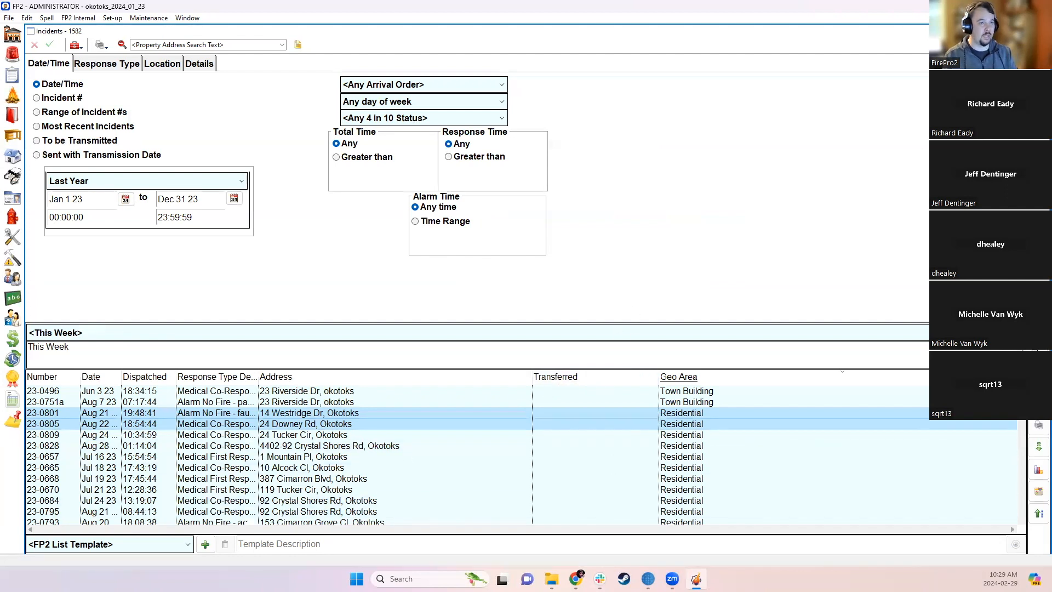
pyautogui.click(1039, 33)
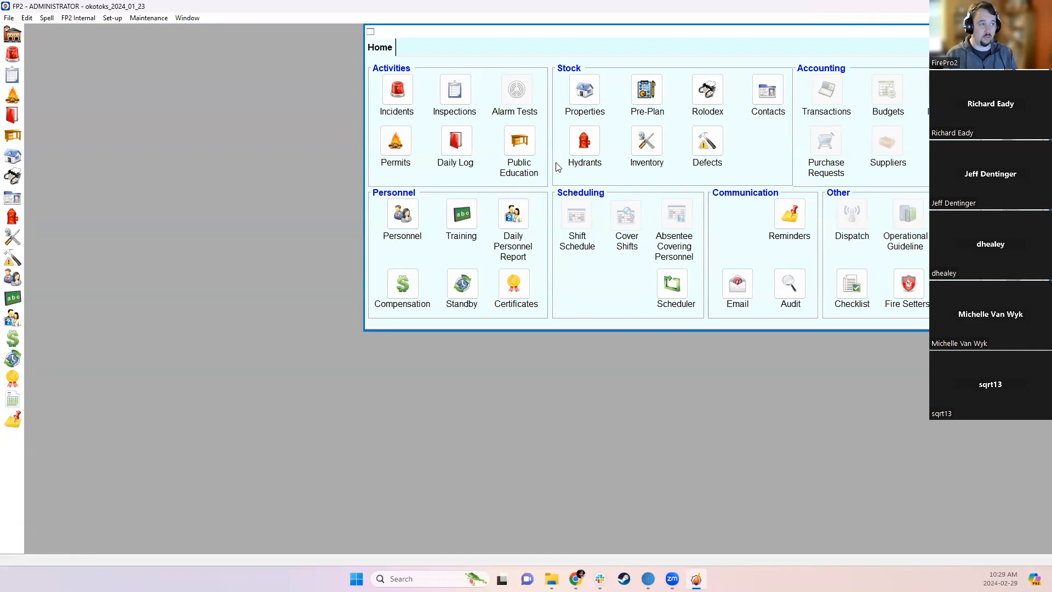
# - Title the Incidents Pick Many List 'Additional Information' in the Custom Fields settings
pyautogui.click(114, 20)
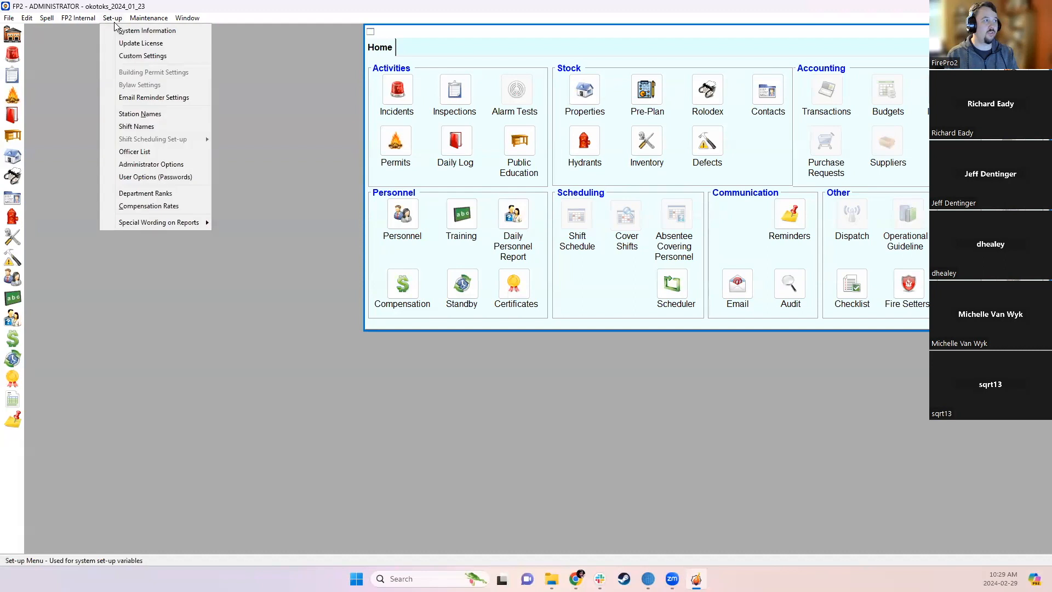
pyautogui.click(126, 56)
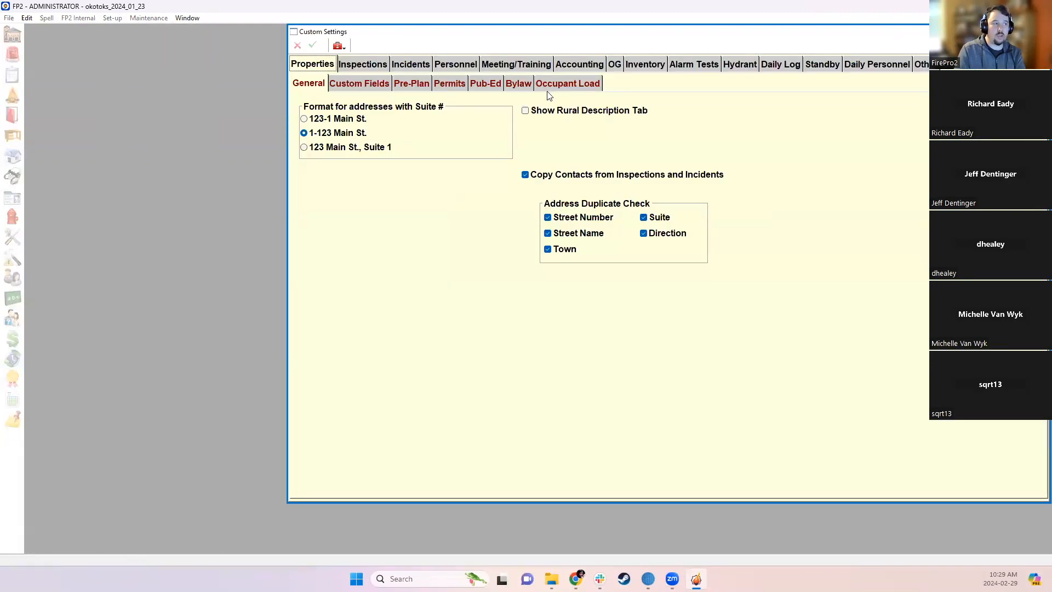
pyautogui.click(411, 65)
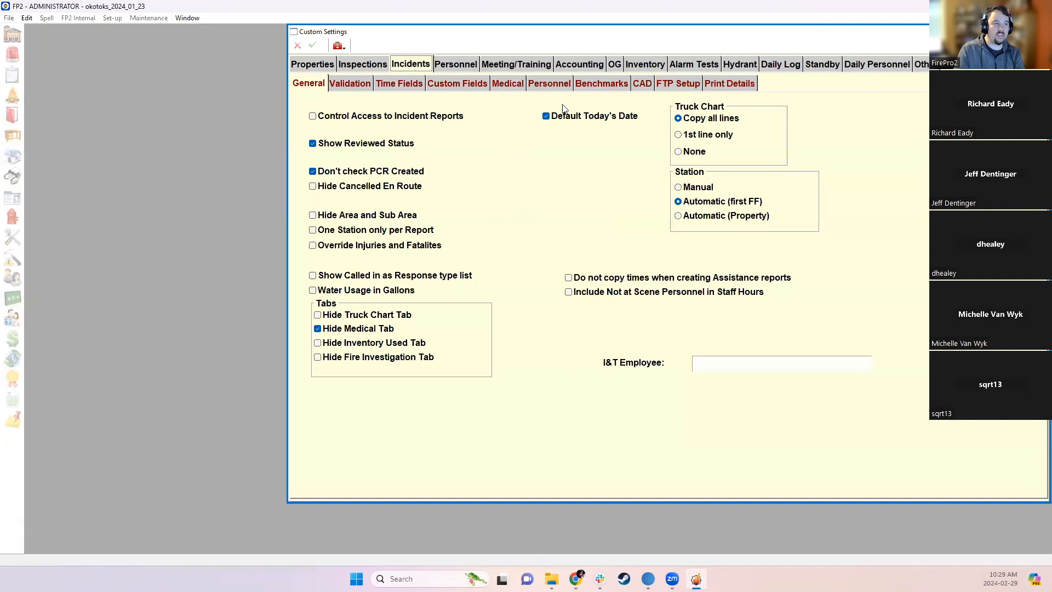
pyautogui.click(400, 85)
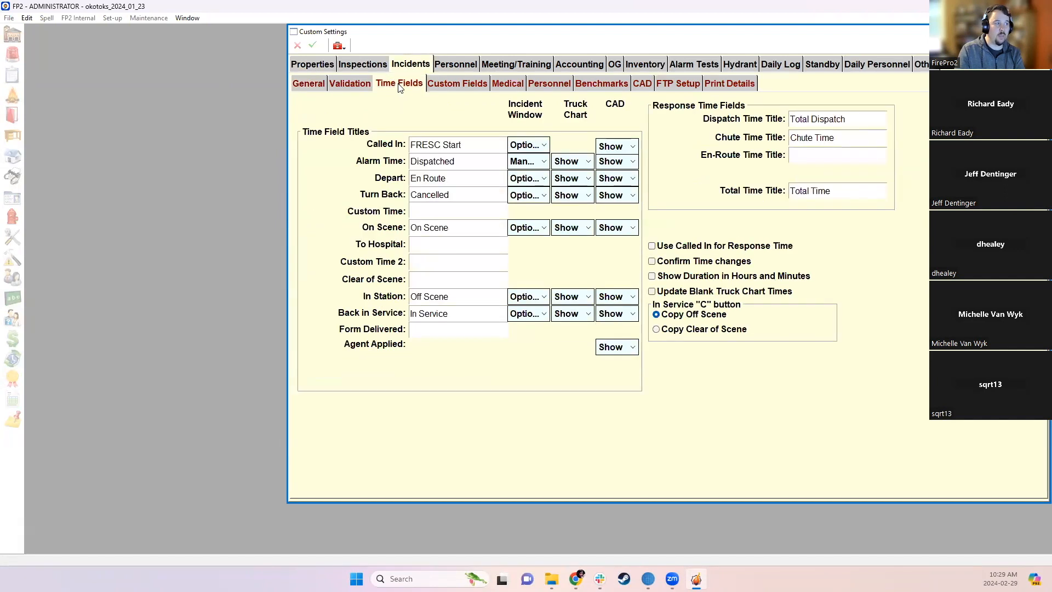
pyautogui.click(469, 88)
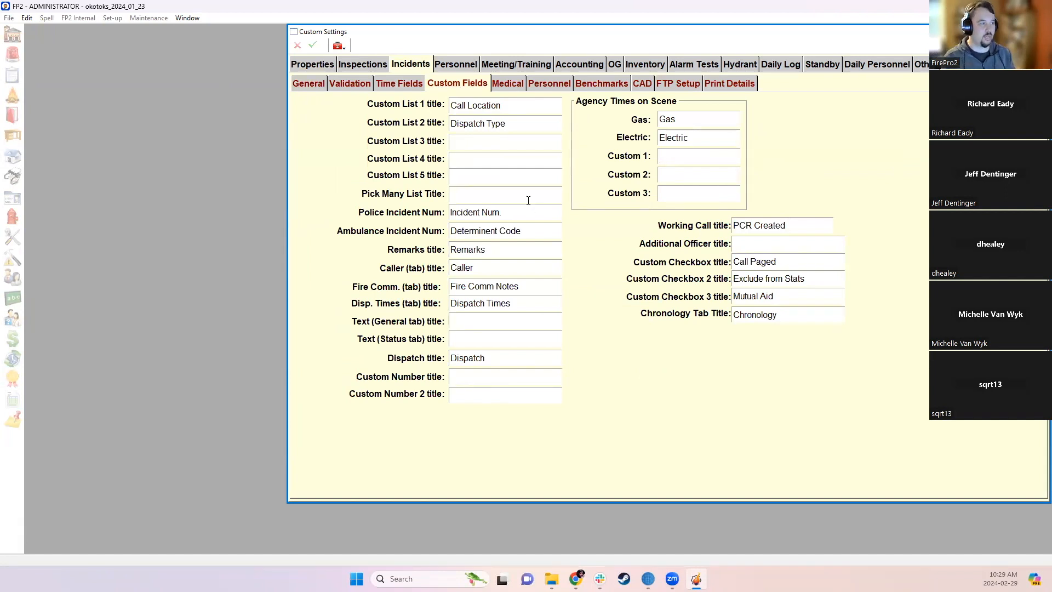
pyautogui.click(506, 194)
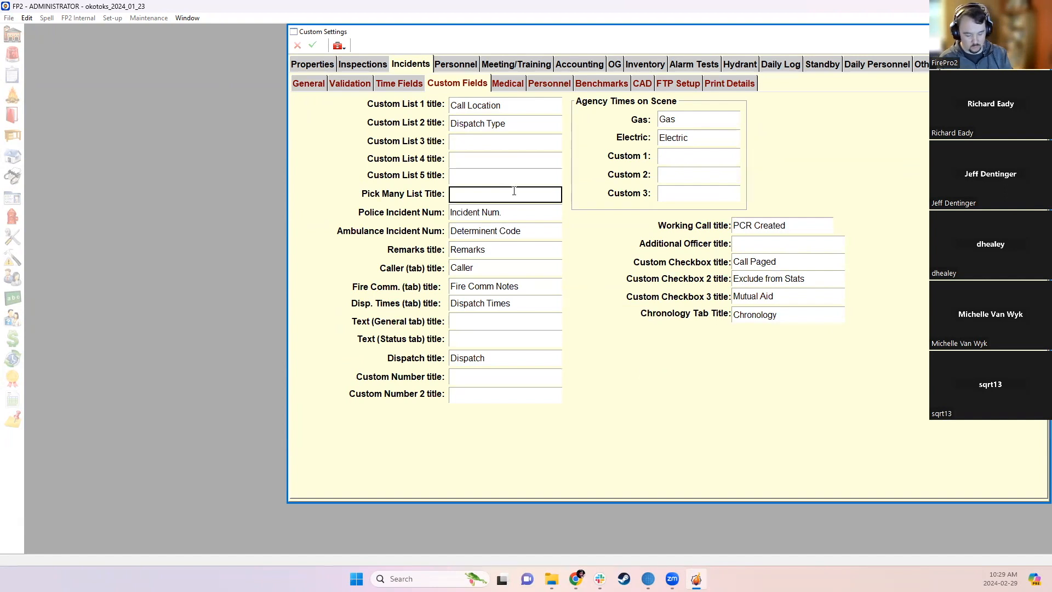
pyautogui.write('Addit')
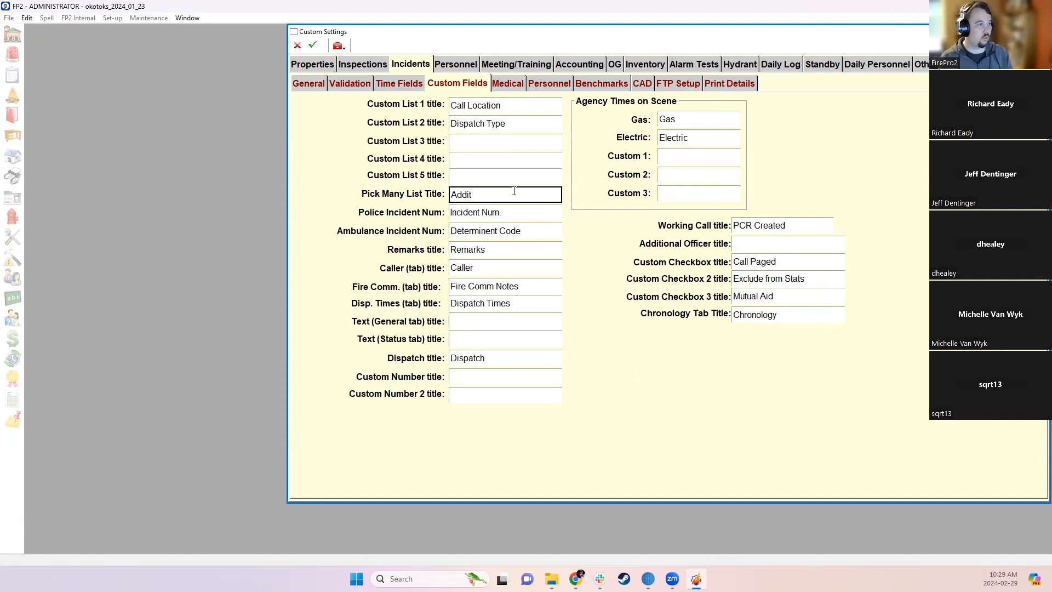
pyautogui.write('ional Information')
pyautogui.press('Return')
pyautogui.click(524, 104)
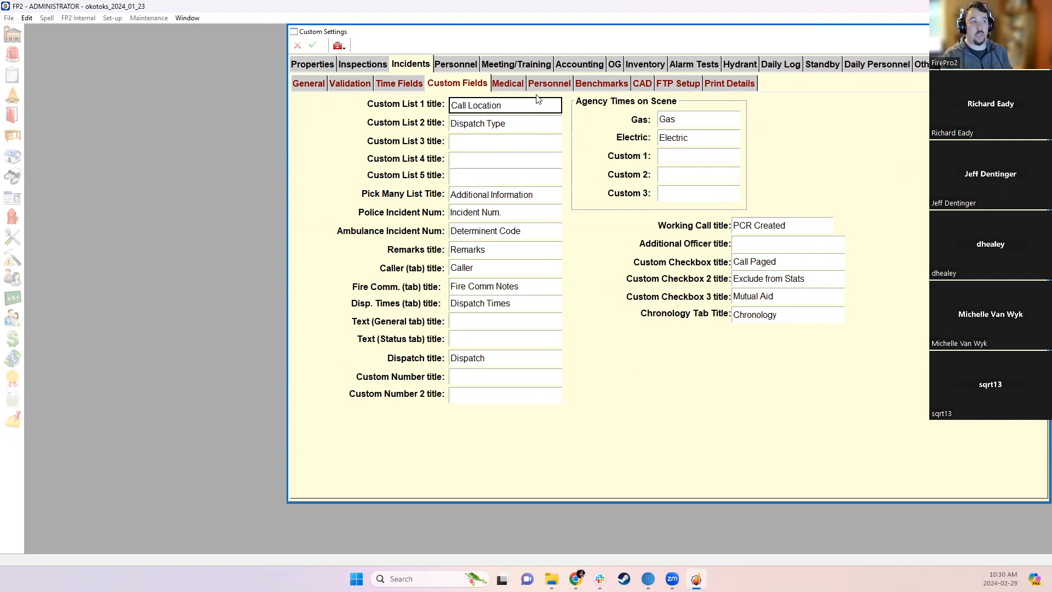
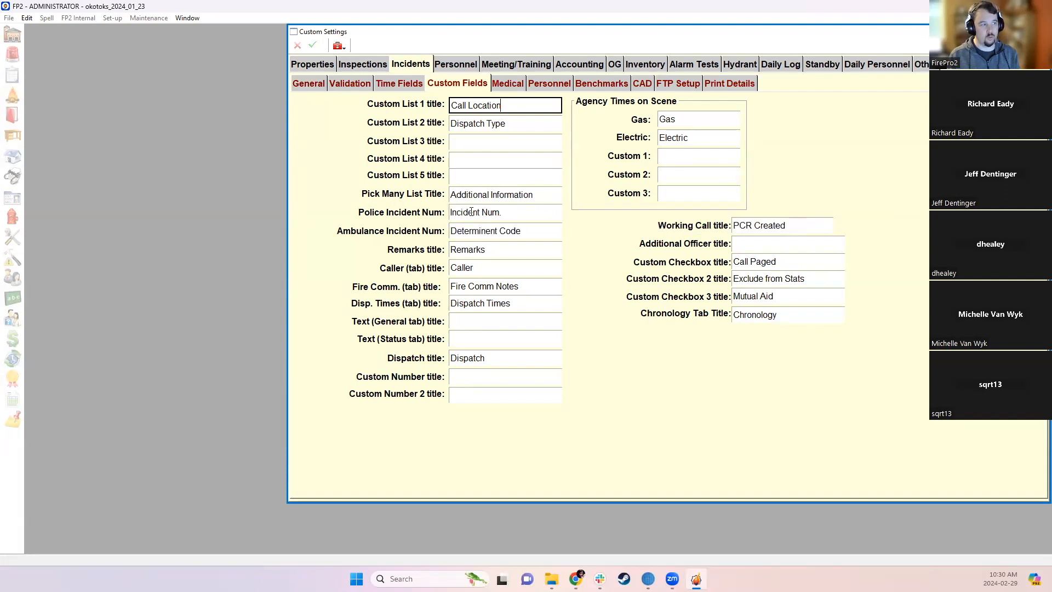
# - Close Custom Settings and bring up the Incidents search window for this week
pyautogui.click(1041, 31)
pyautogui.click(391, 83)
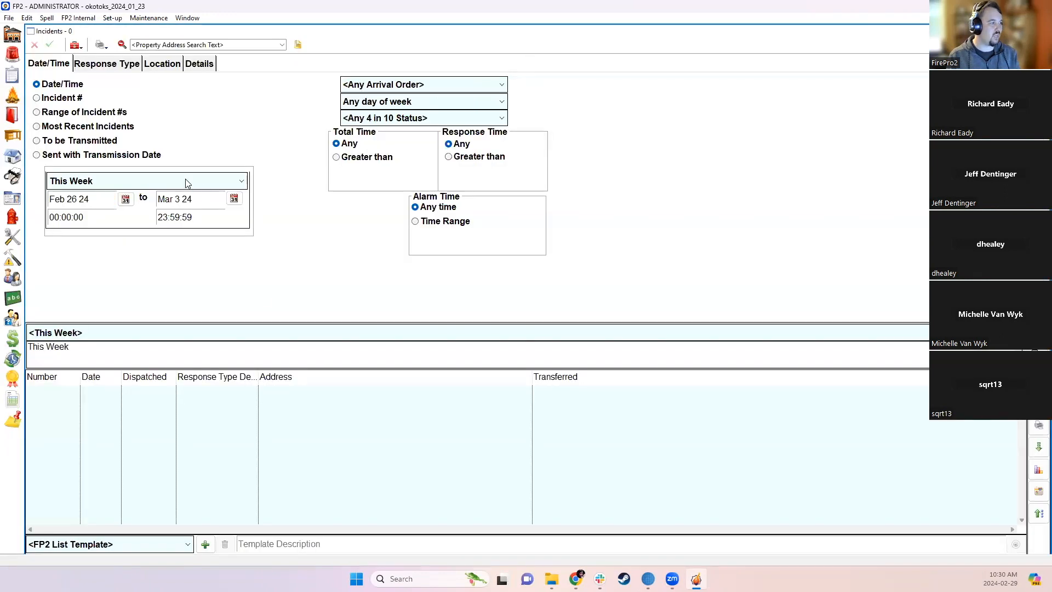
# - List last year's incidents, open incident 23-1294, and bring up its empty Additional Information list
pyautogui.click(185, 180)
pyautogui.click(109, 371)
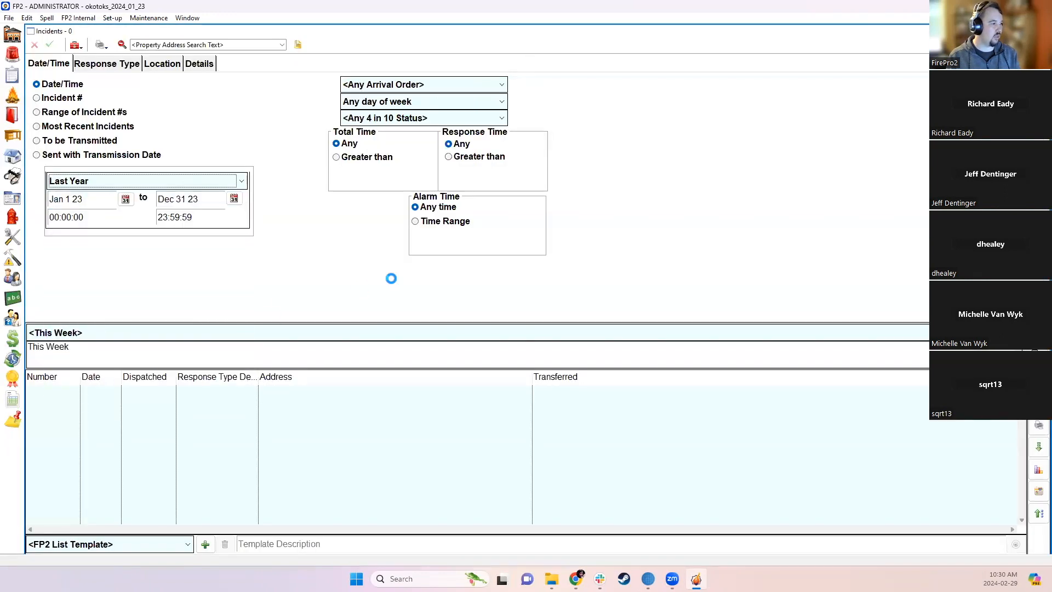
pyautogui.doubleClick(294, 393)
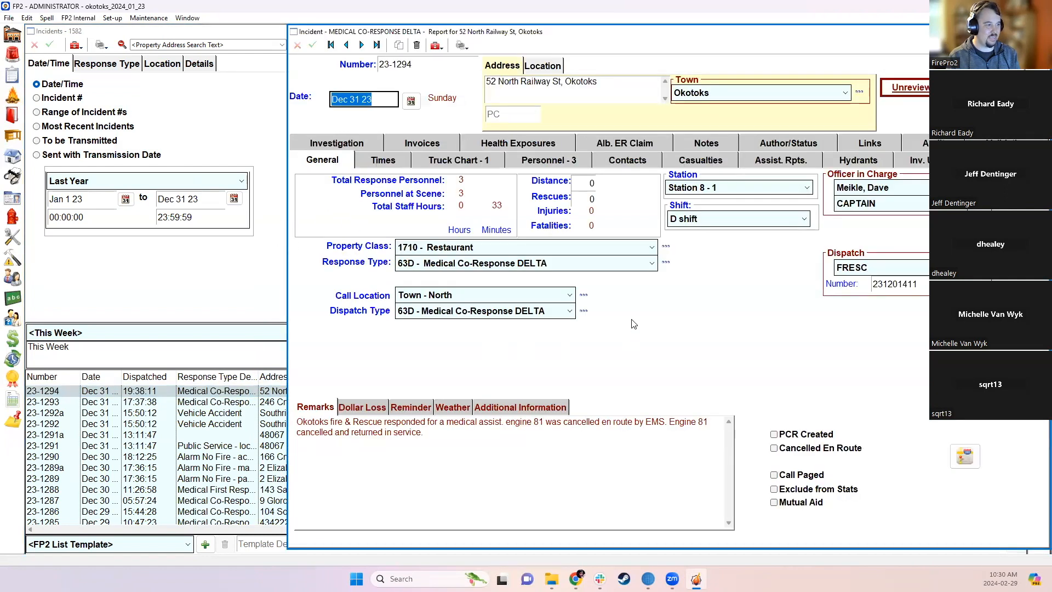
pyautogui.click(488, 406)
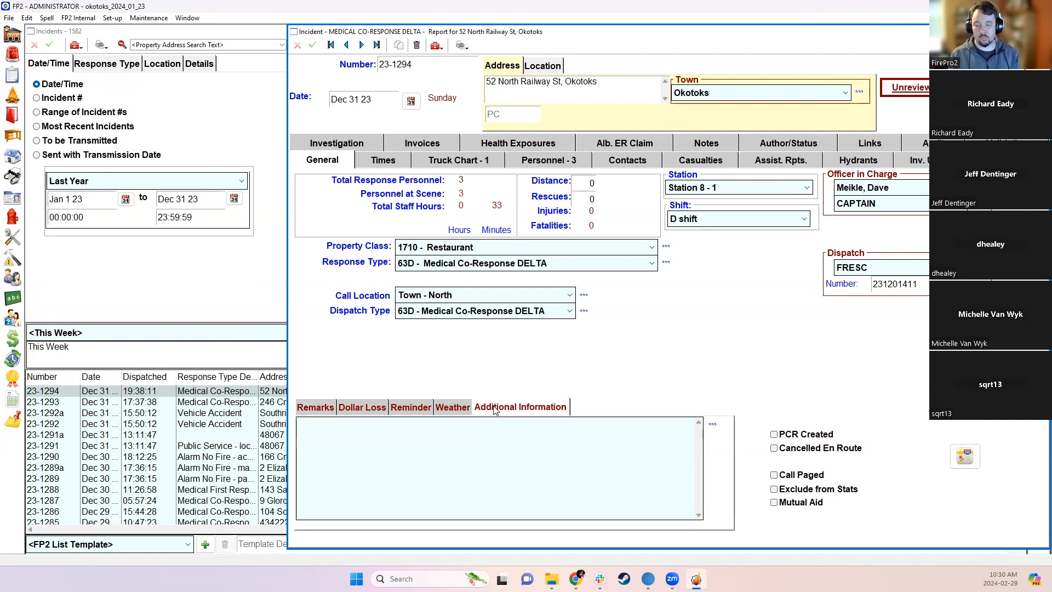
pyautogui.click(713, 427)
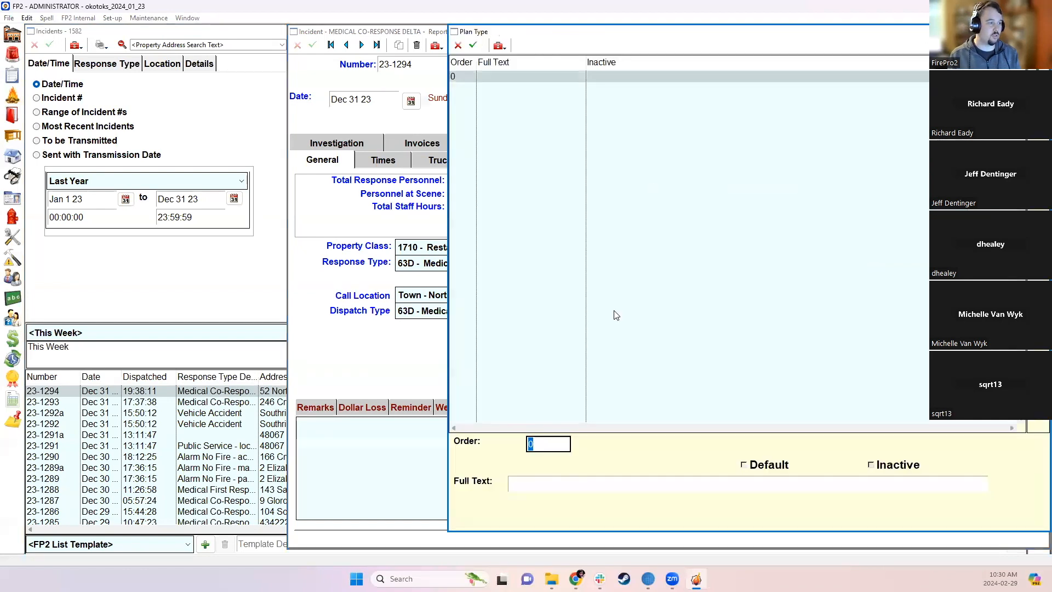
# - Add Plan Type entries 'Related to Homeless Encampment' (order 10) and 'Council requested info' (order 20)
pyautogui.click(576, 491)
pyautogui.write('Related to Ho')
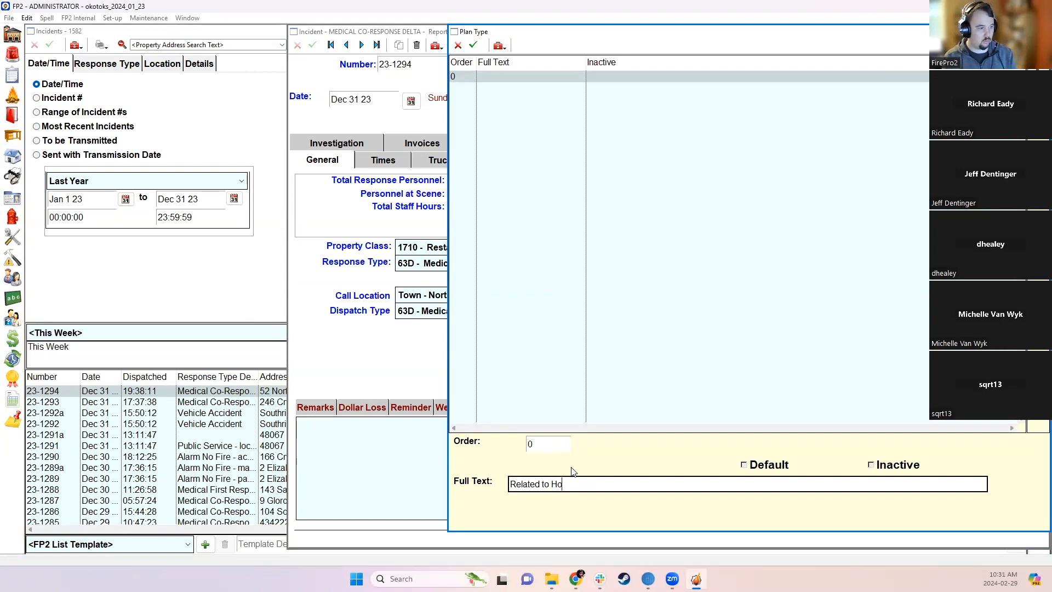
pyautogui.write('meless')
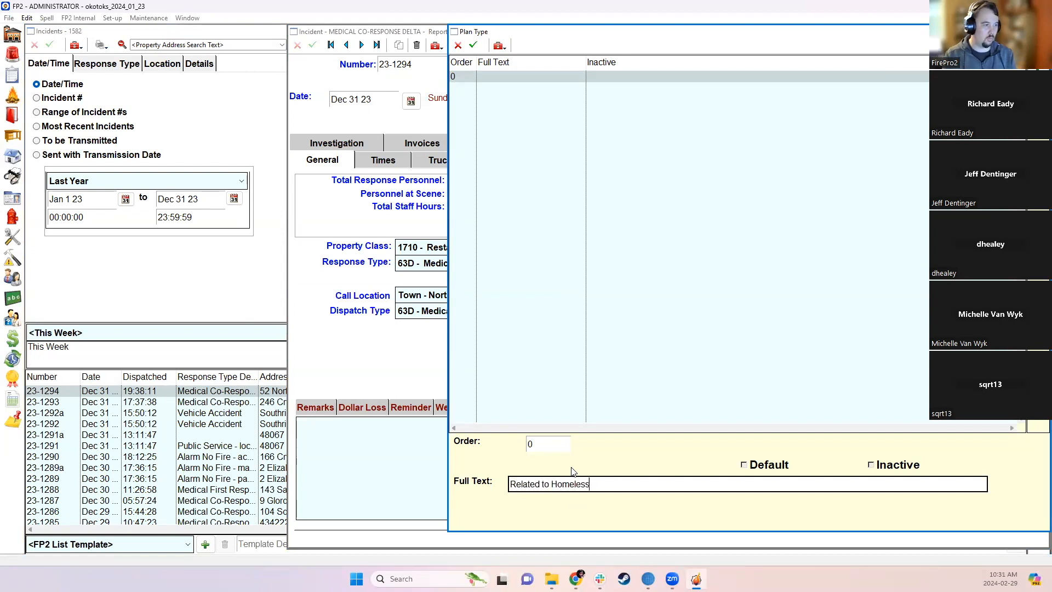
pyautogui.write(' Encamp')
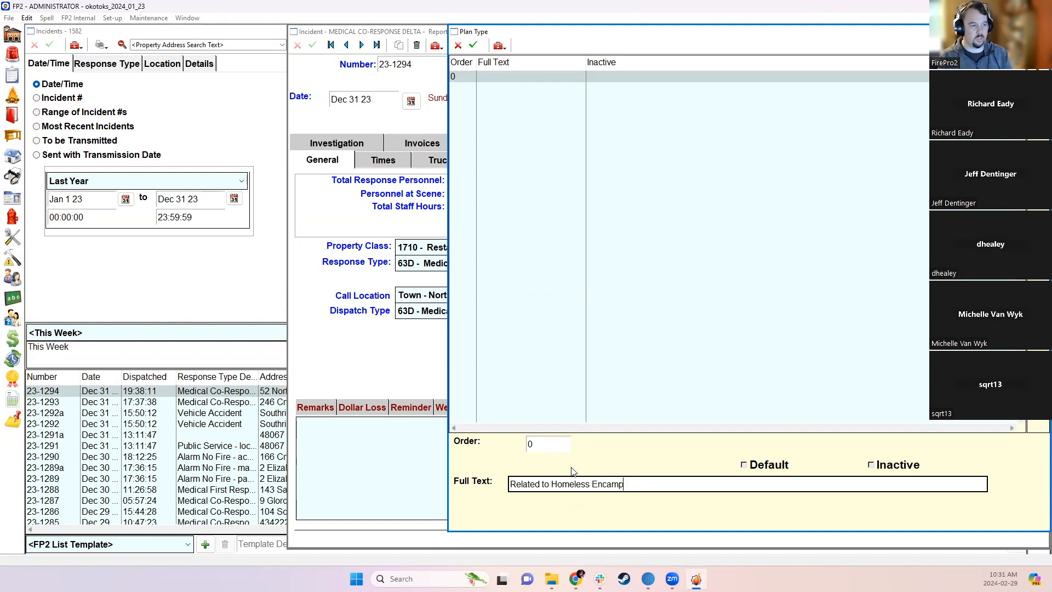
pyautogui.write('ment')
pyautogui.click(633, 311)
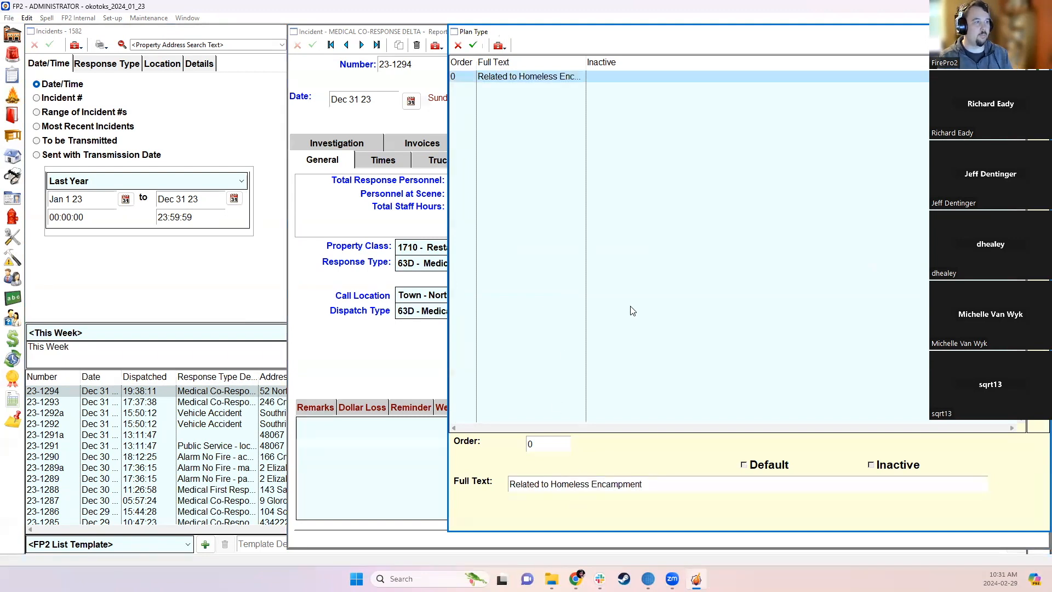
pyautogui.press('Insert')
pyautogui.write('20')
pyautogui.press('Tab')
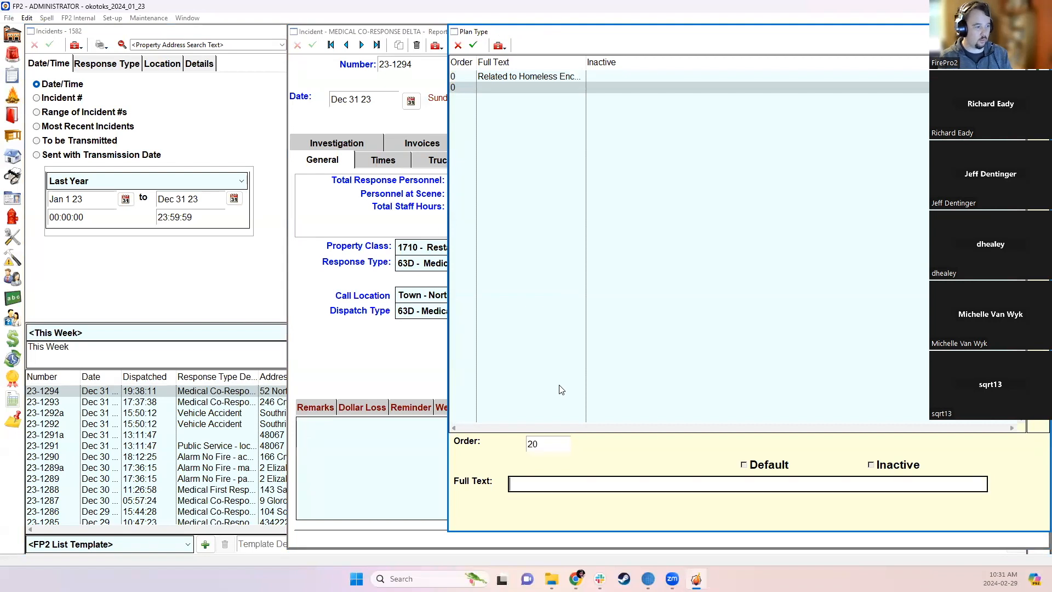
pyautogui.click(462, 77)
pyautogui.click(544, 444)
pyautogui.write('10')
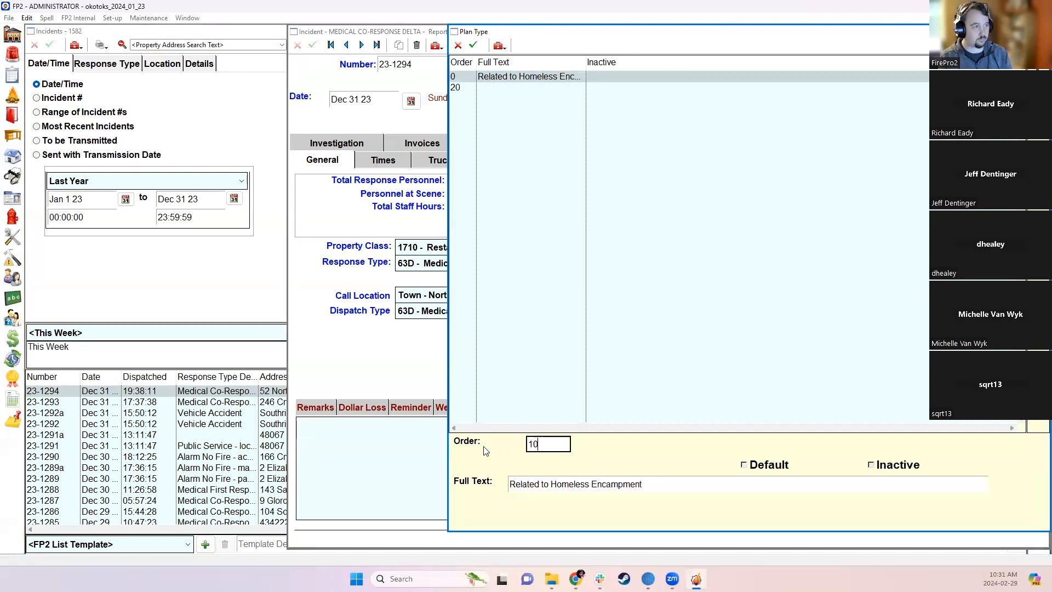
pyautogui.click(491, 90)
pyautogui.click(580, 483)
pyautogui.write('Coun')
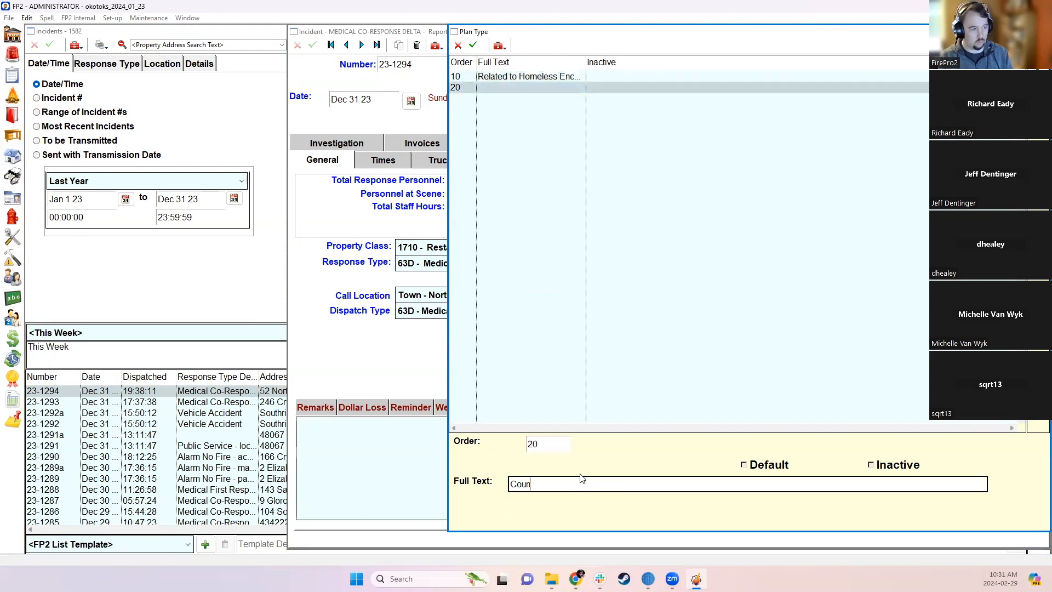
pyautogui.write('cil r')
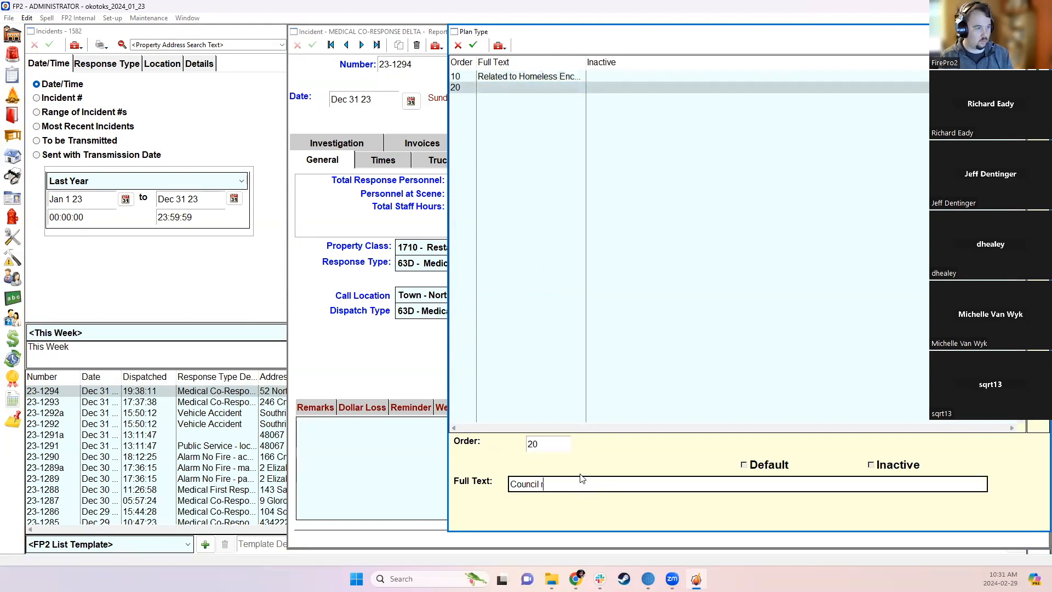
pyautogui.write('equested info')
pyautogui.press('Return')
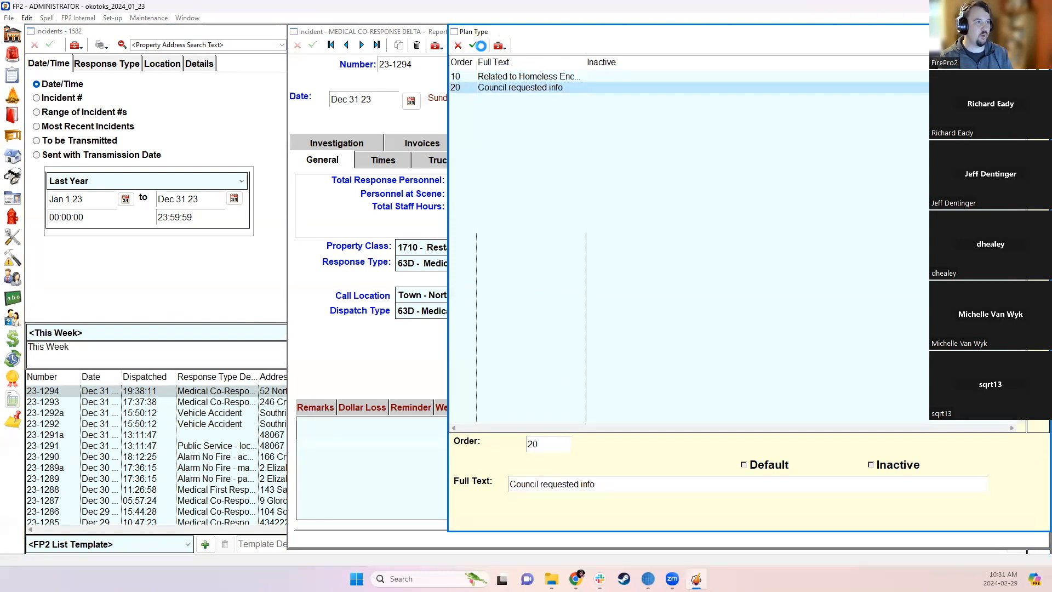
# - Save the list, tick both new options on incident 23-1294, and close the incident
pyautogui.click(480, 46)
pyautogui.click(1040, 31)
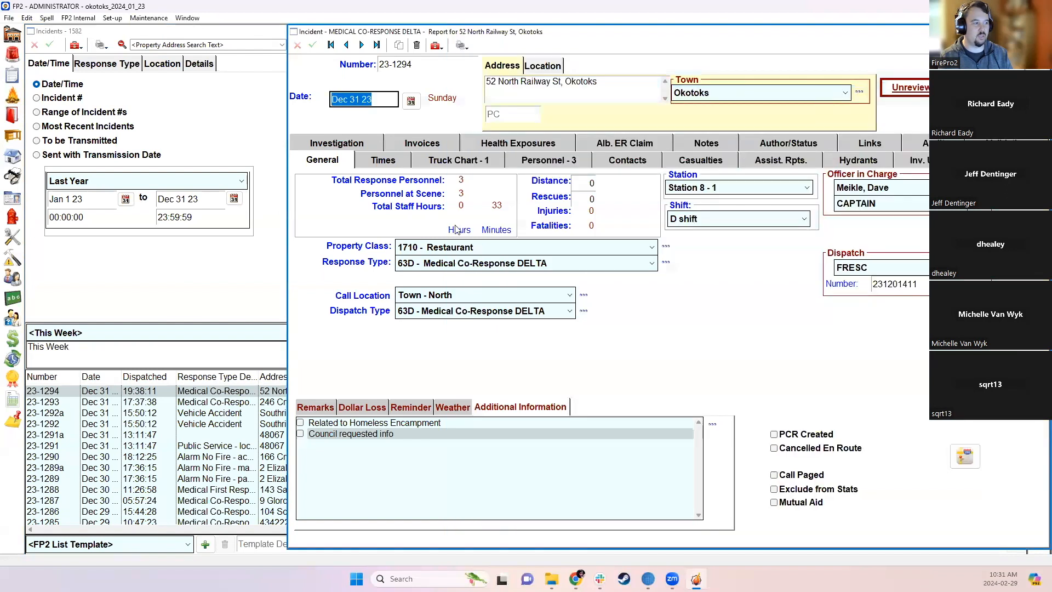
pyautogui.click(301, 424)
pyautogui.click(300, 434)
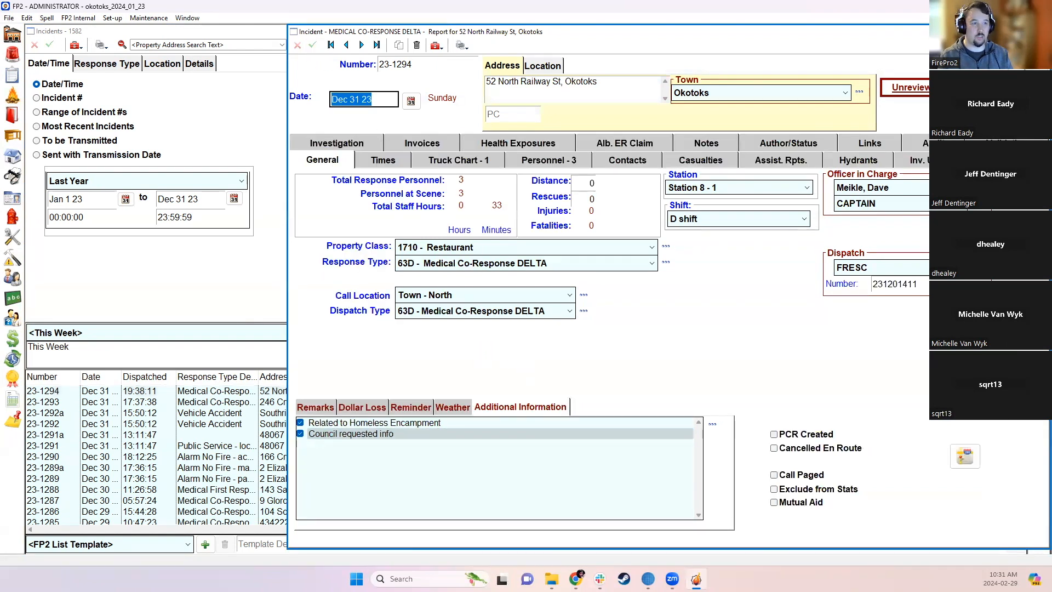
pyautogui.press('Escape')
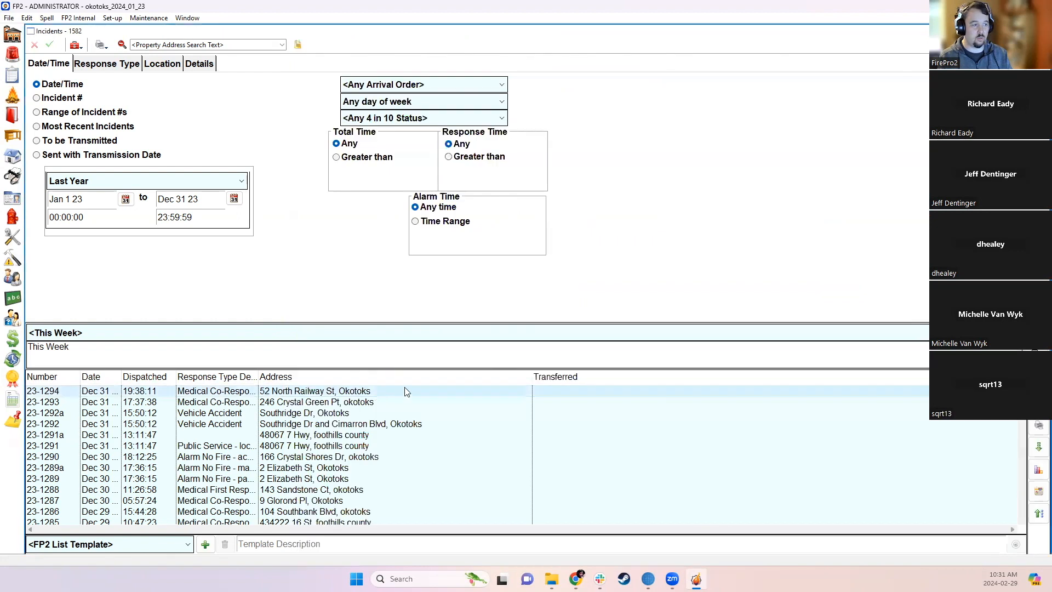
# - Change the incident list start date to Dec 1 23, narrowing it to 108 incidents
pyautogui.click(1037, 427)
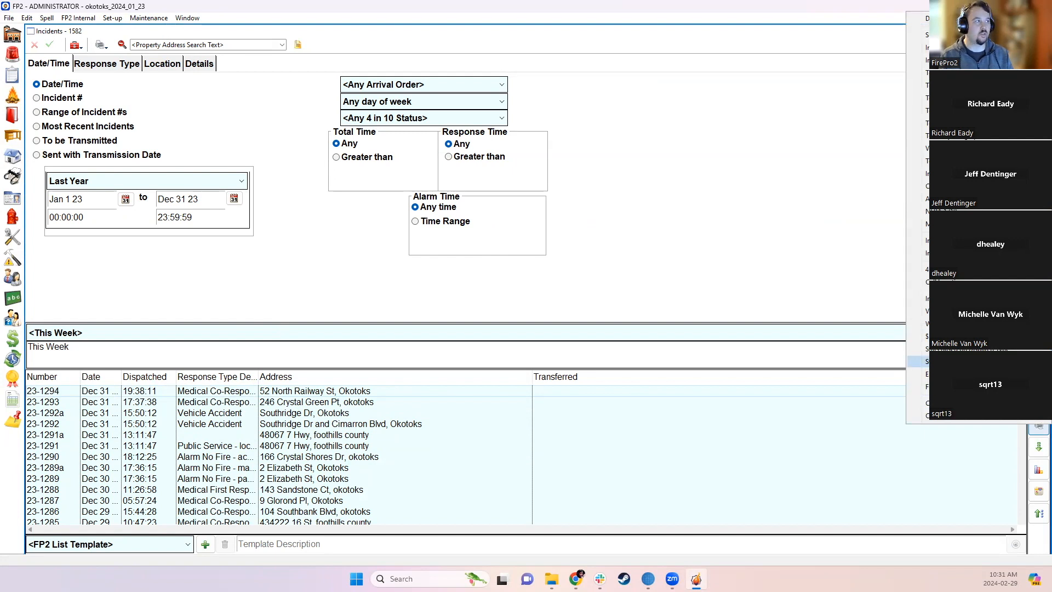
pyautogui.click(942, 362)
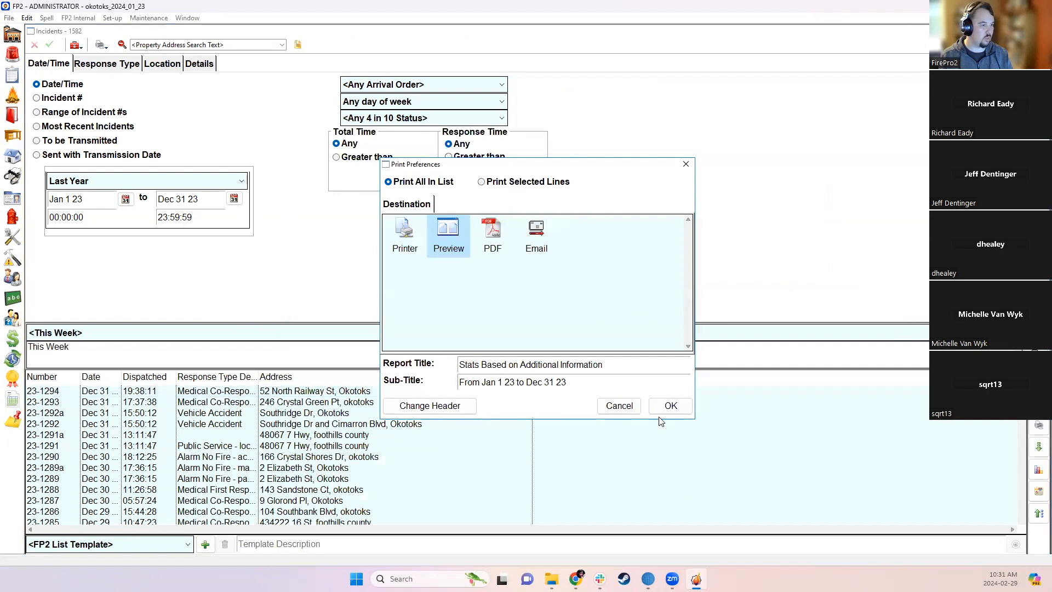
pyautogui.click(627, 408)
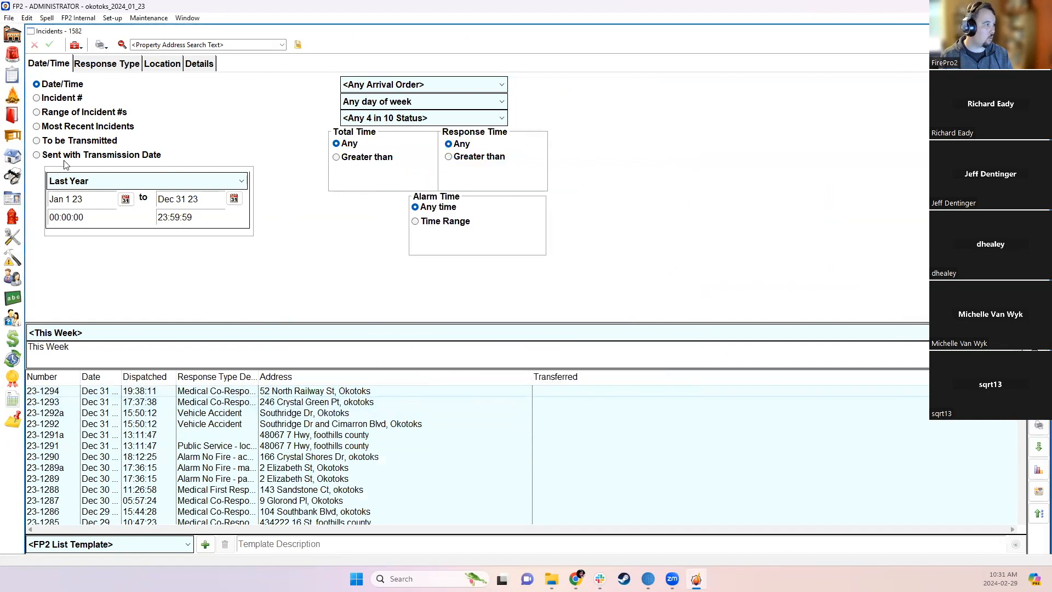
pyautogui.moveTo(102, 204); pyautogui.dragTo(47, 202)
pyautogui.write('12 1 3')
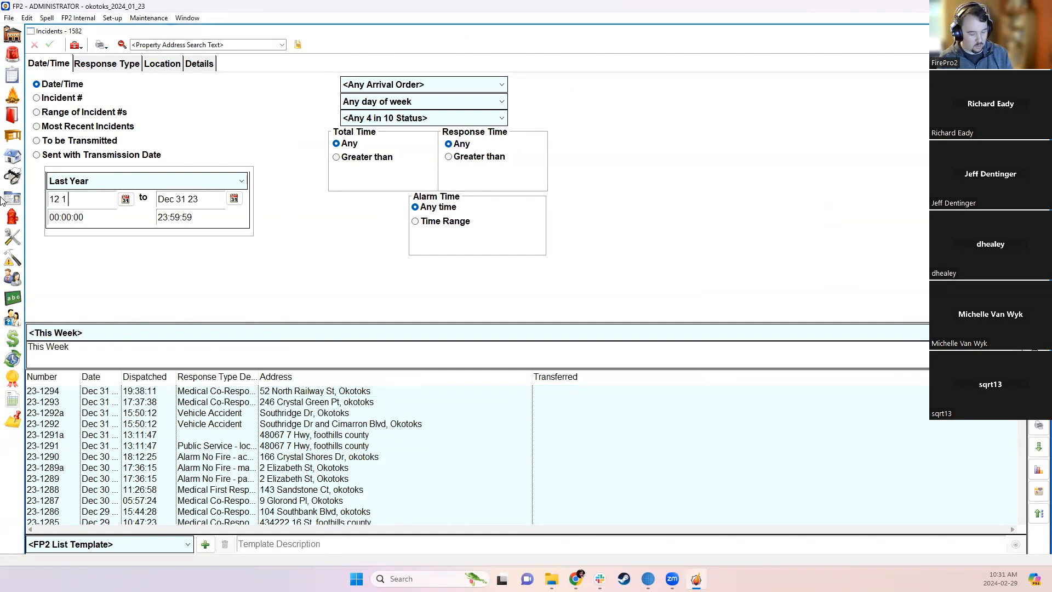
pyautogui.press('Return')
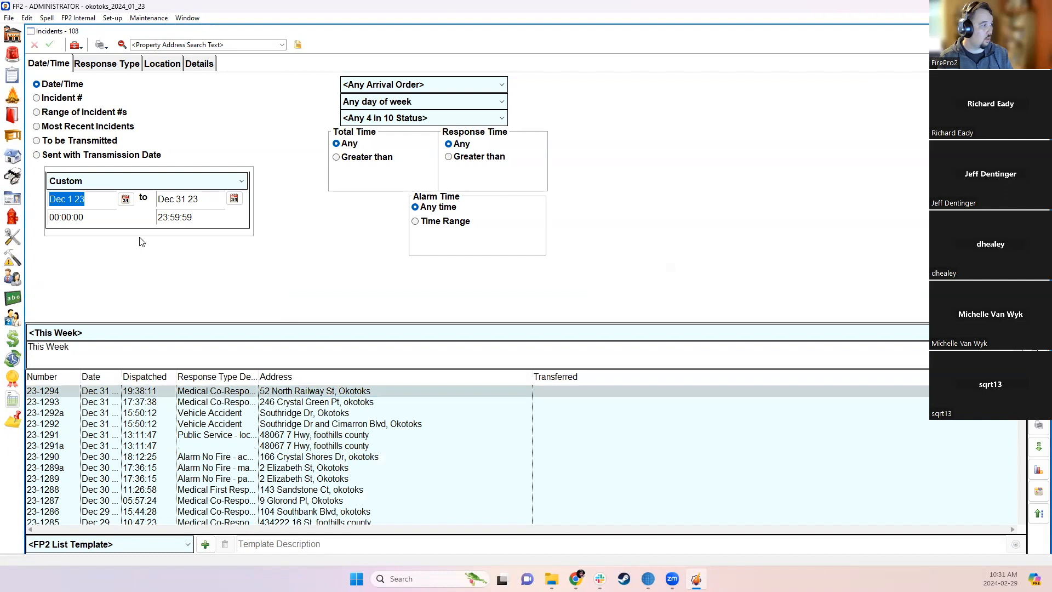
# - Preview the Stats Based on Additional Information report, then close the preview
pyautogui.click(1038, 425)
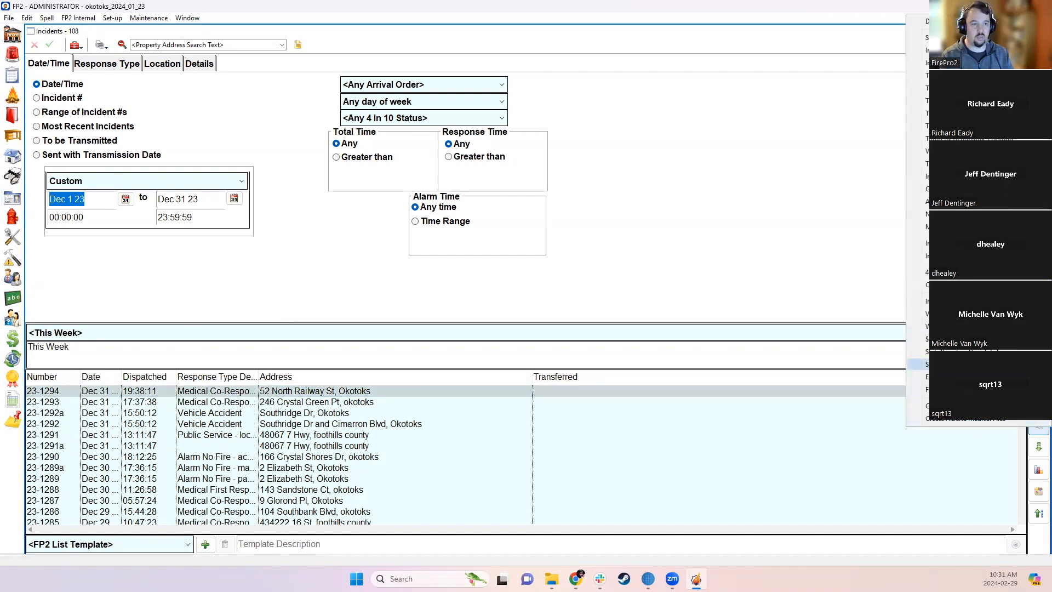
pyautogui.click(972, 364)
pyautogui.click(672, 399)
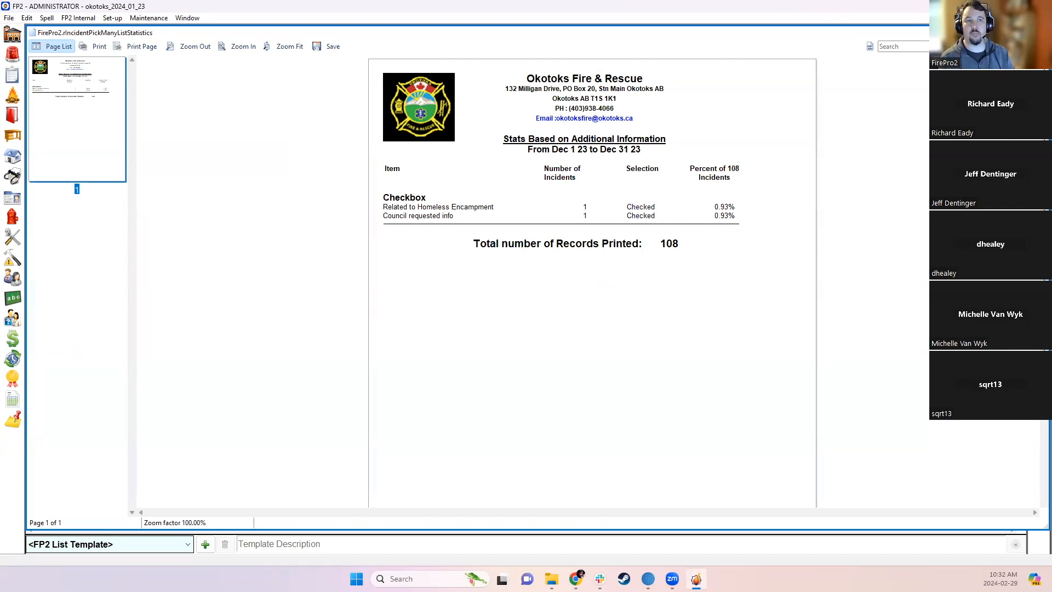
pyautogui.click(1040, 33)
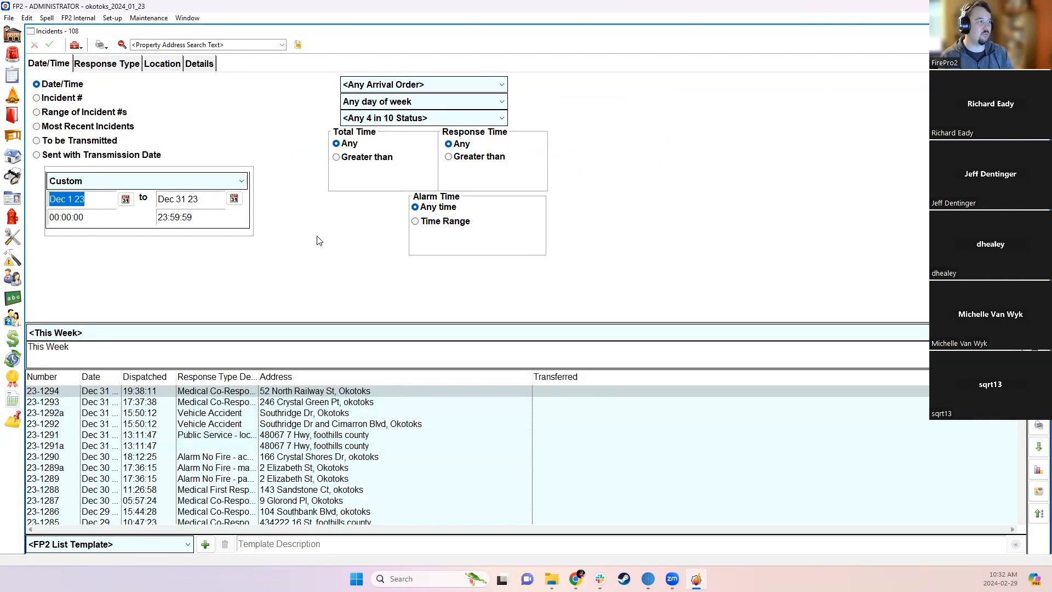
pyautogui.click(115, 19)
# - Open Custom Settings and browse the Incidents sub-tabs, ending on Benchmarks (4 firefighters in 10 minutes)
pyautogui.click(123, 56)
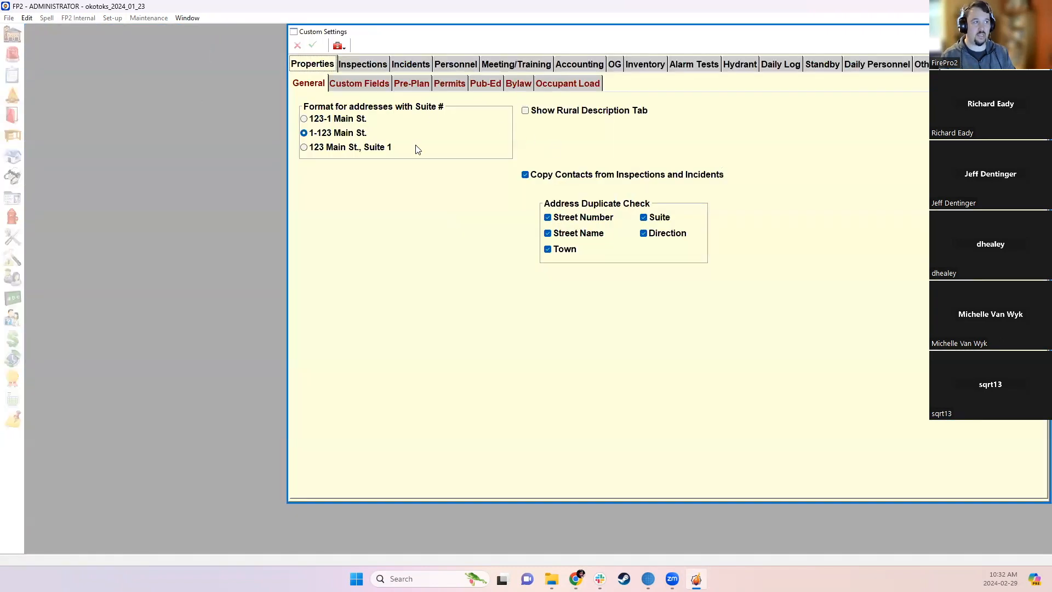
pyautogui.click(409, 63)
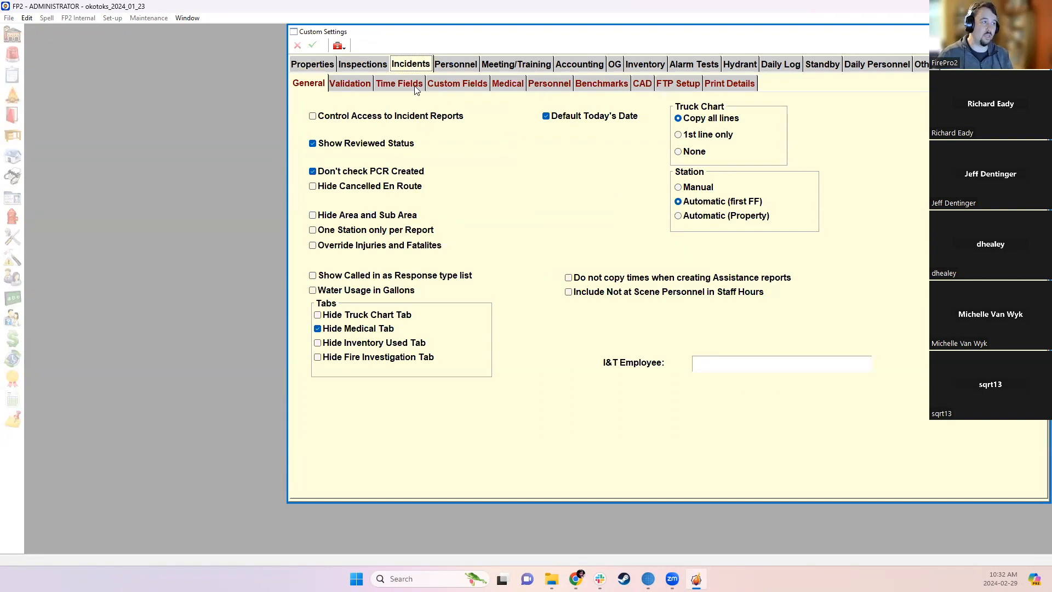
pyautogui.click(550, 85)
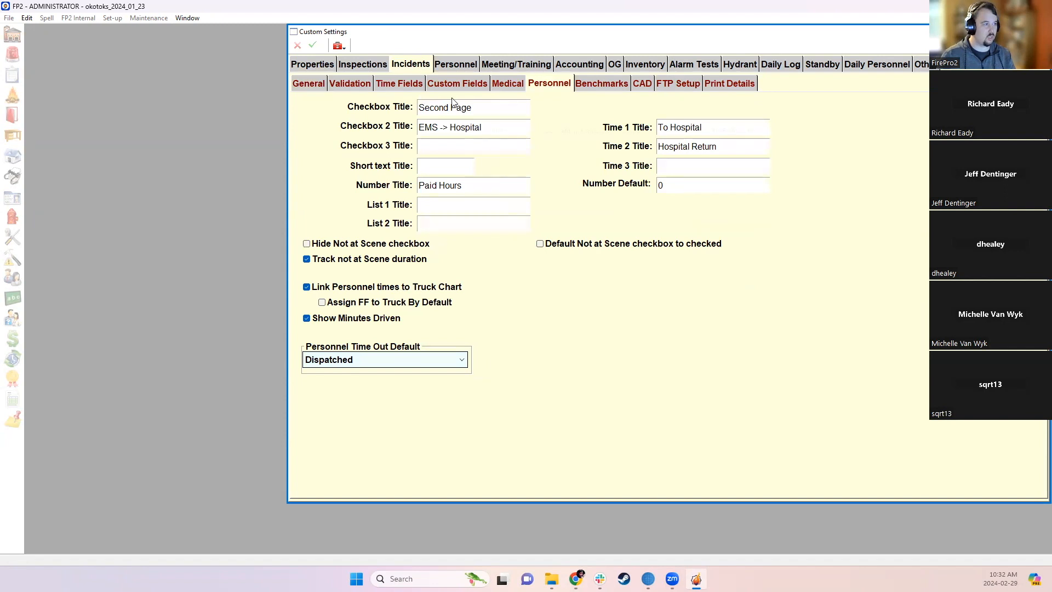
pyautogui.click(353, 82)
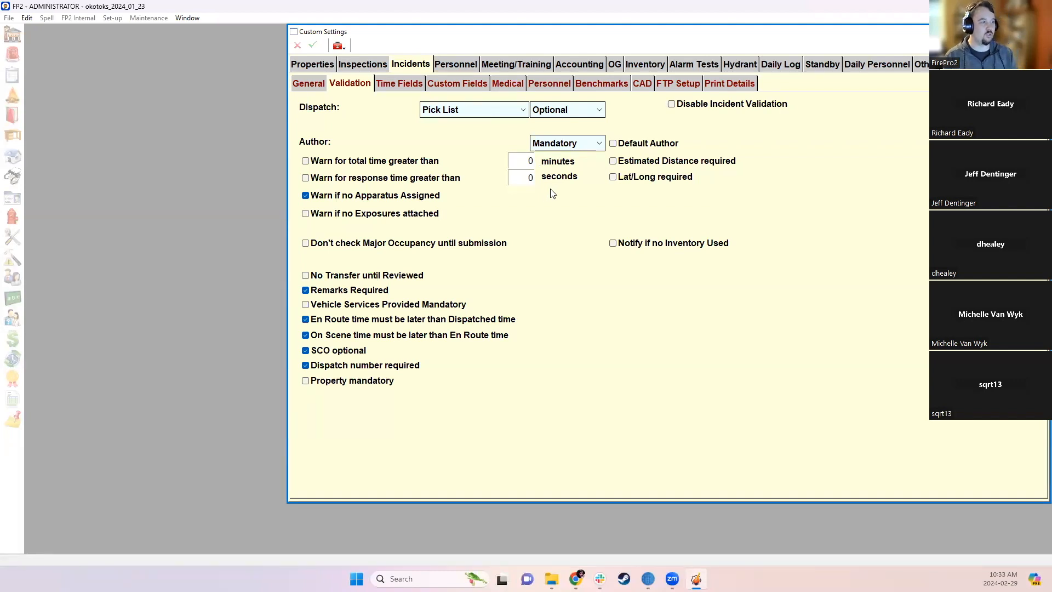
pyautogui.click(402, 90)
pyautogui.click(440, 88)
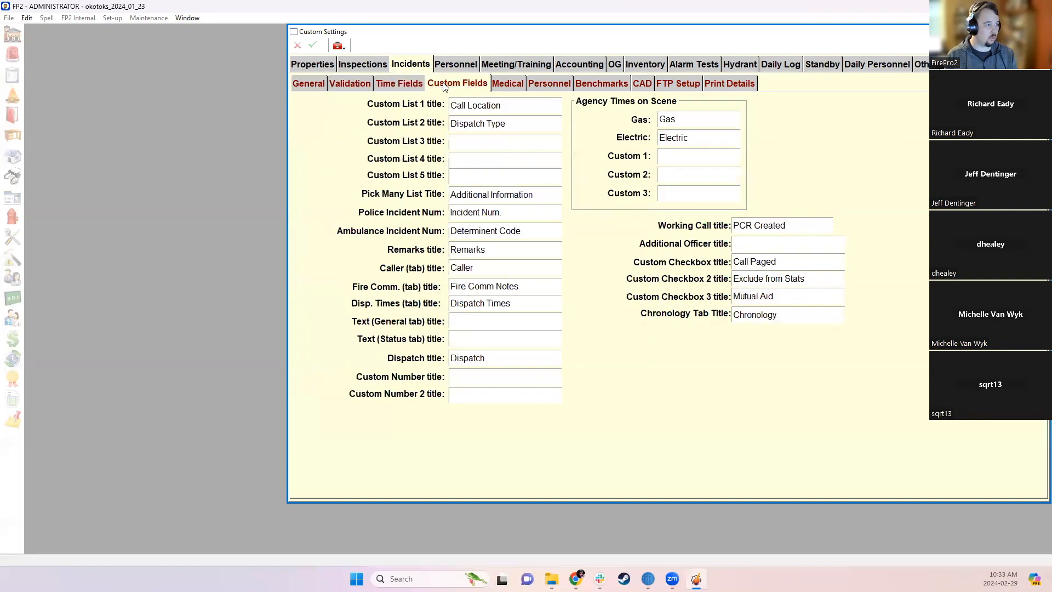
pyautogui.click(534, 84)
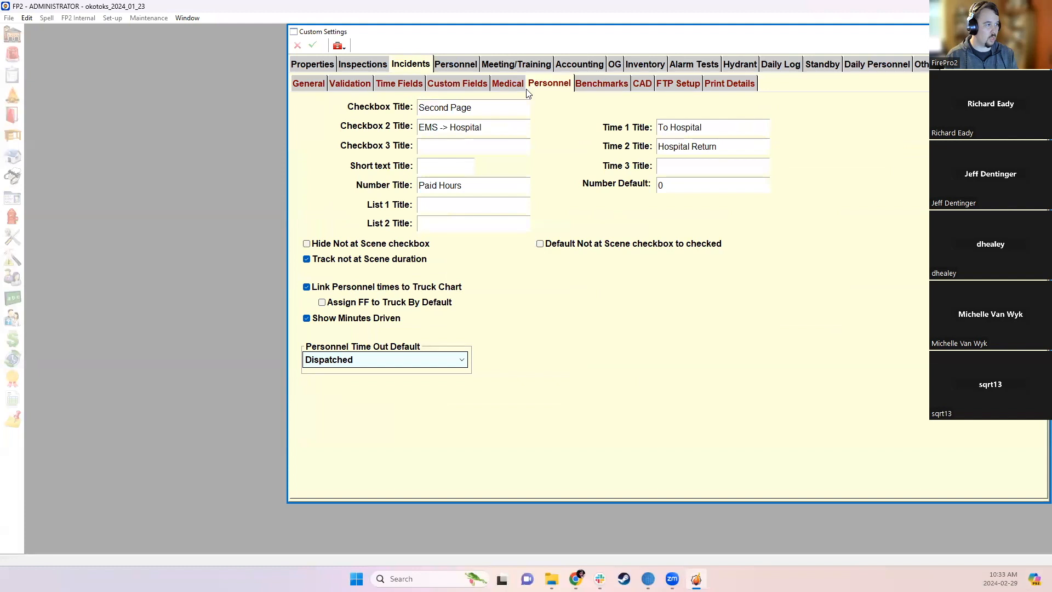
pyautogui.click(303, 81)
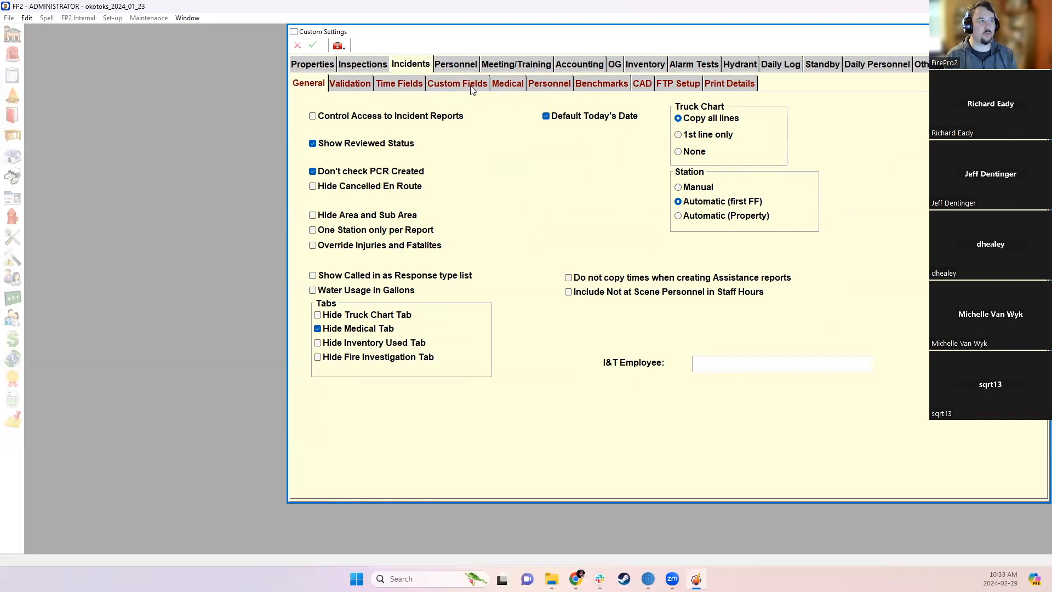
pyautogui.click(415, 84)
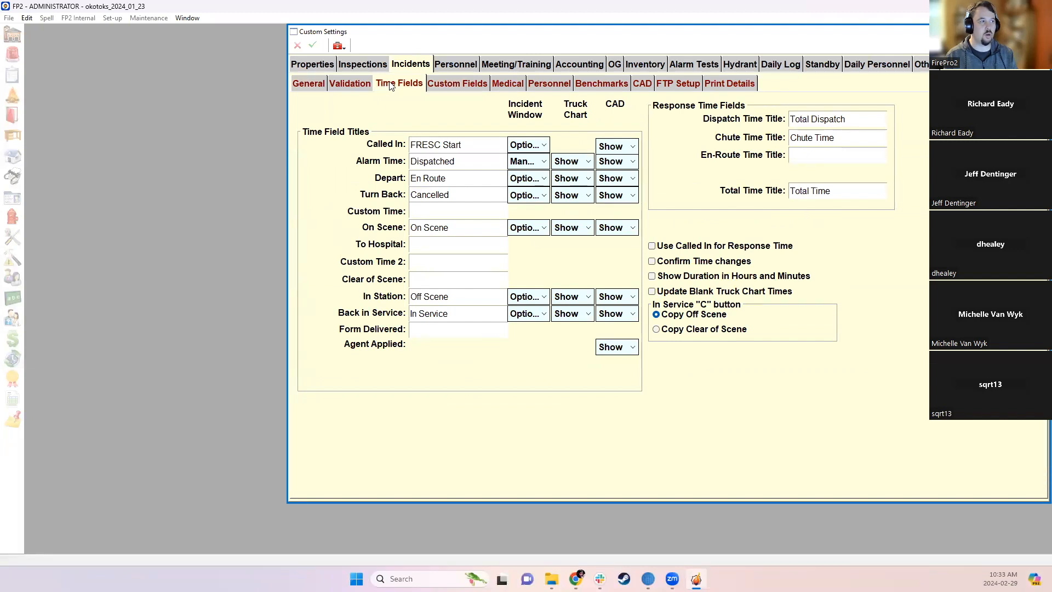
pyautogui.click(360, 85)
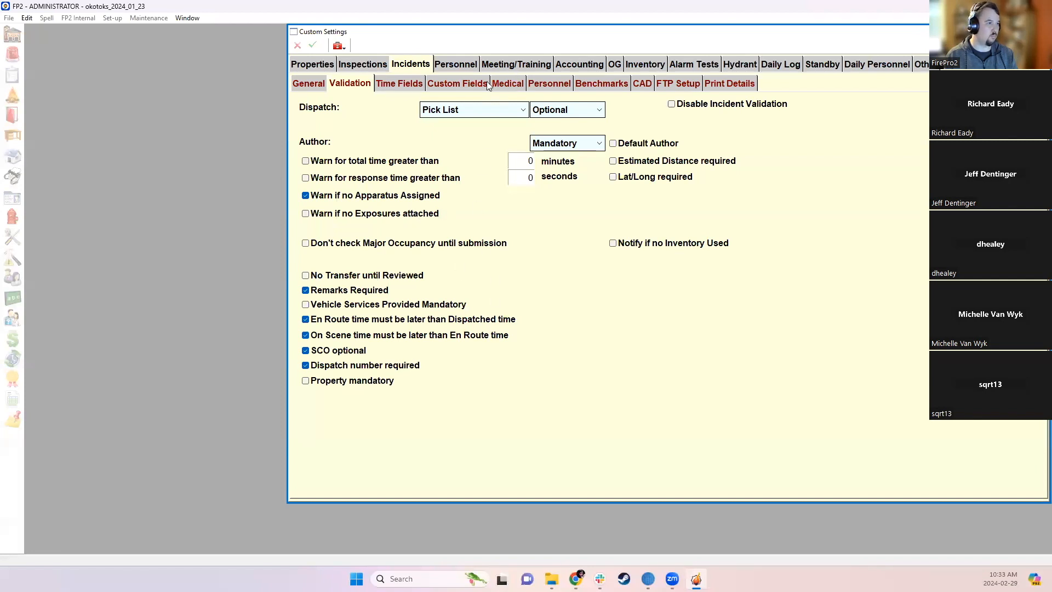
pyautogui.click(592, 85)
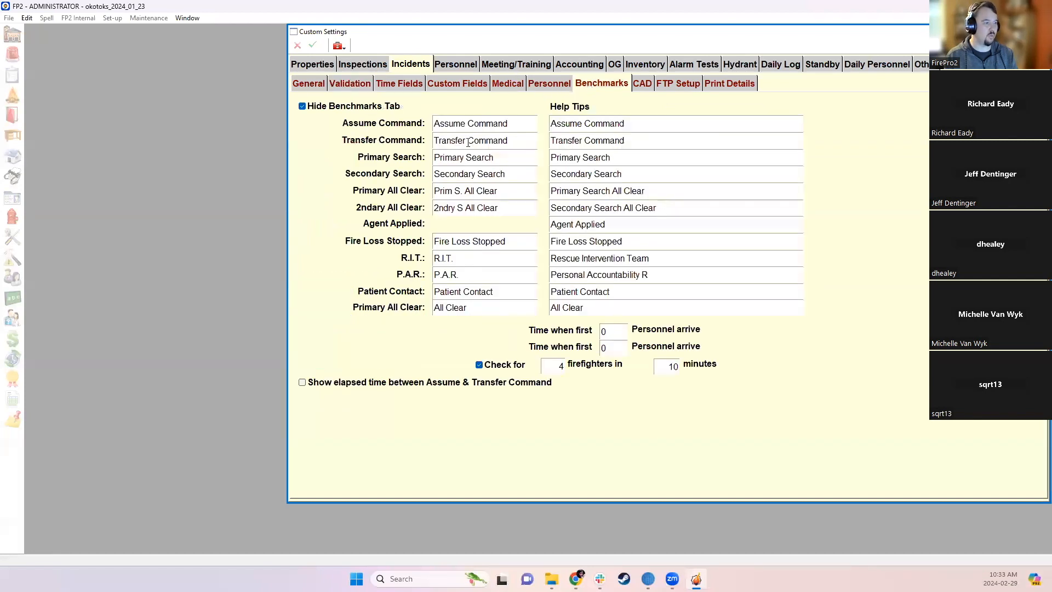
# - Leave the Assume & Transfer Command elapsed-time option off, save the benchmarks, and return to Incidents
pyautogui.moveTo(476, 385)
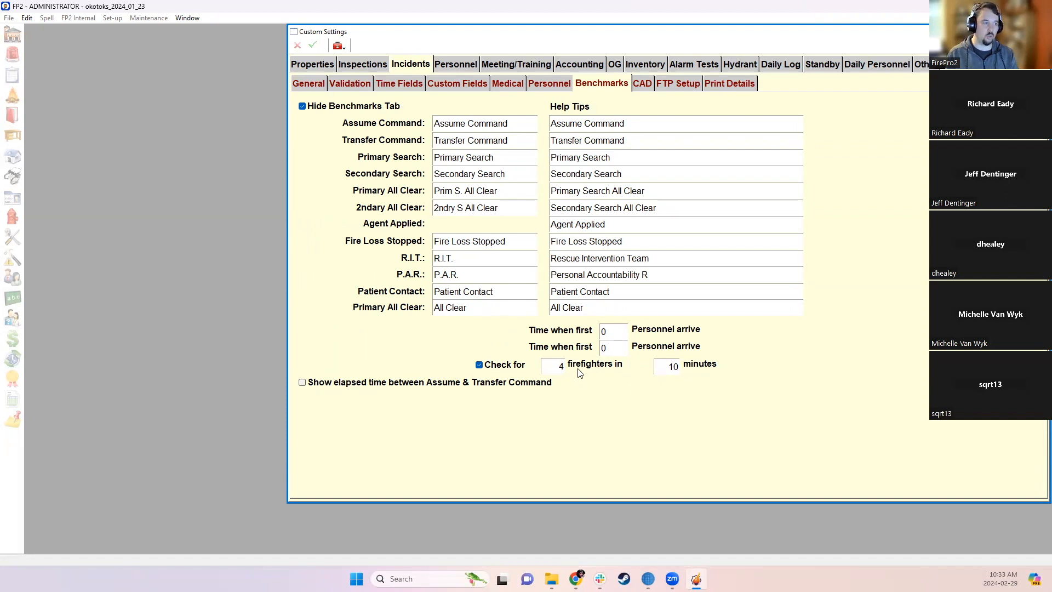
pyautogui.click(548, 363)
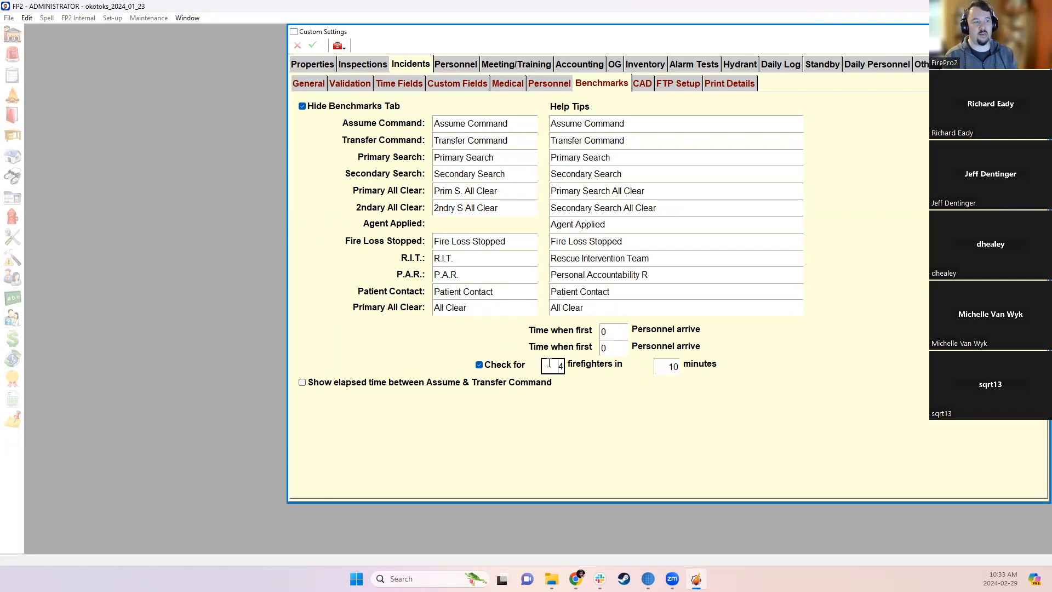
pyautogui.click(588, 384)
pyautogui.click(400, 381)
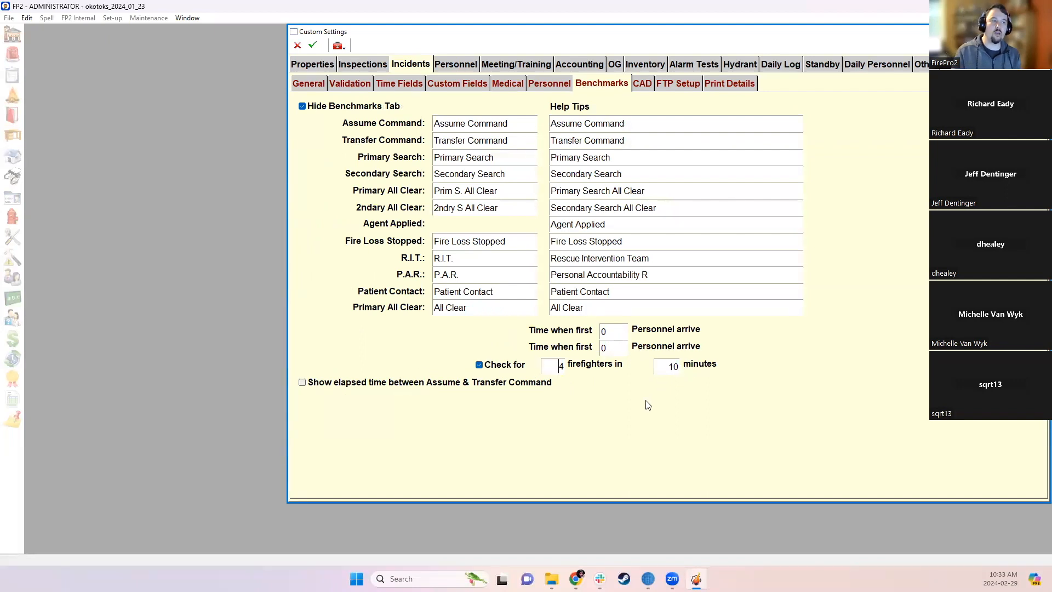
pyautogui.click(312, 45)
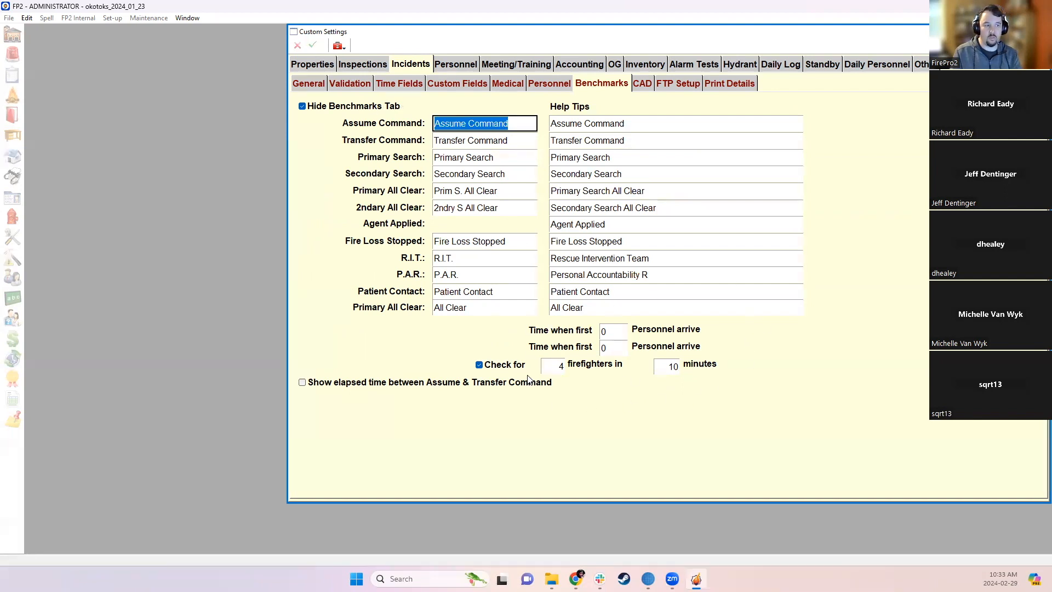
pyautogui.click(1040, 32)
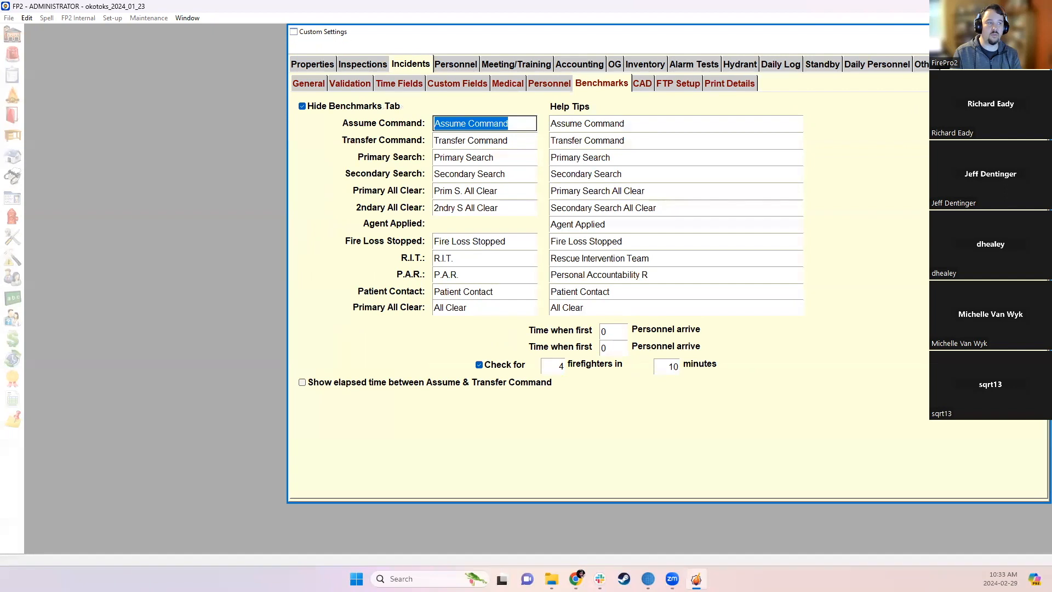
pyautogui.click(387, 91)
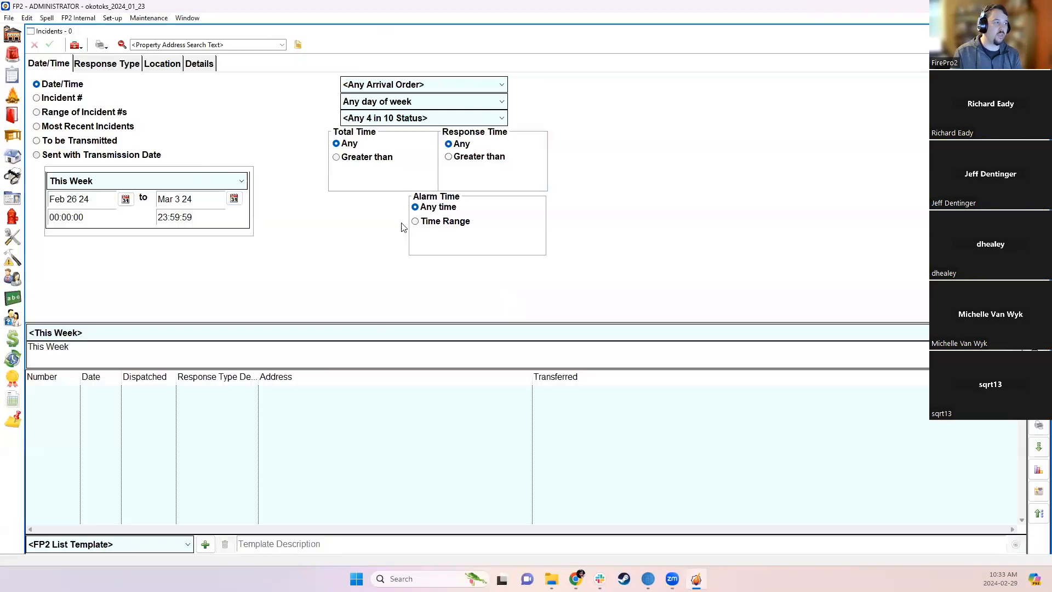
# - List last year's incidents and open incident 23-1294
pyautogui.click(191, 181)
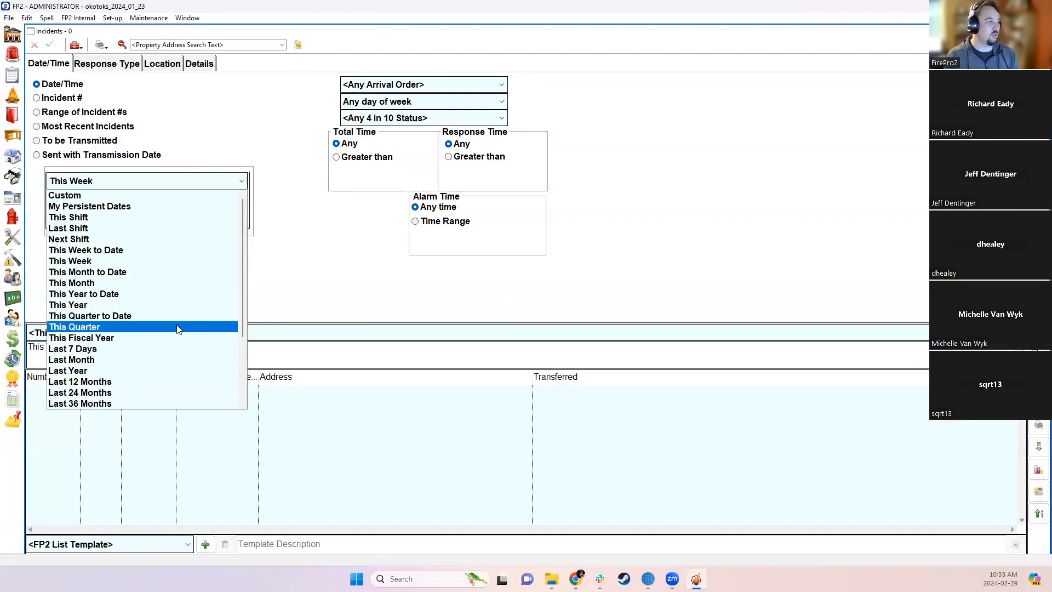
pyautogui.click(162, 373)
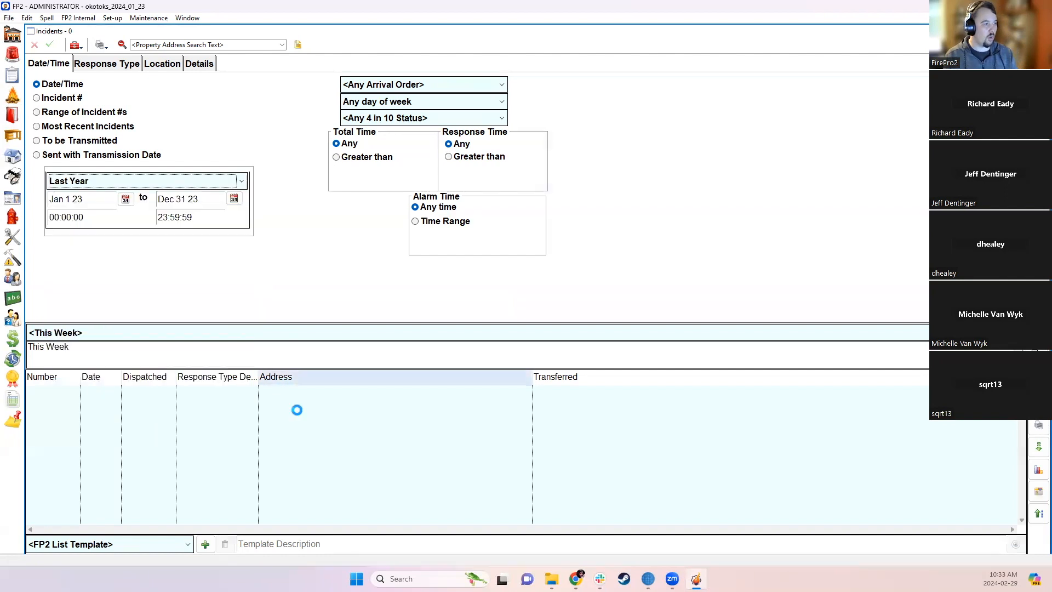
pyautogui.doubleClick(321, 390)
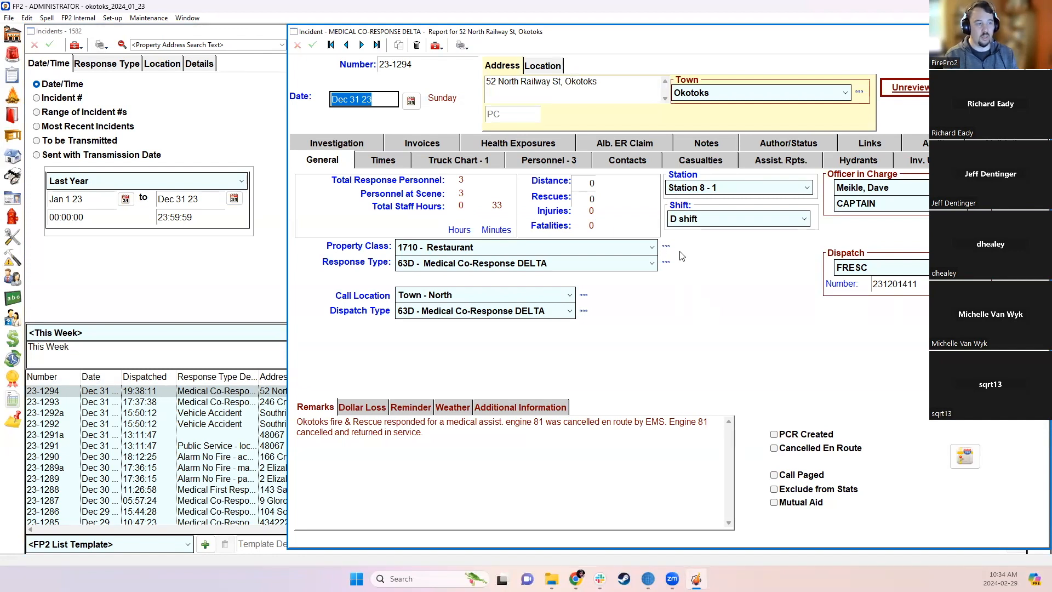
# - Flag the Fire response type (code 10) as counting toward 4 in 10 and save
pyautogui.click(666, 263)
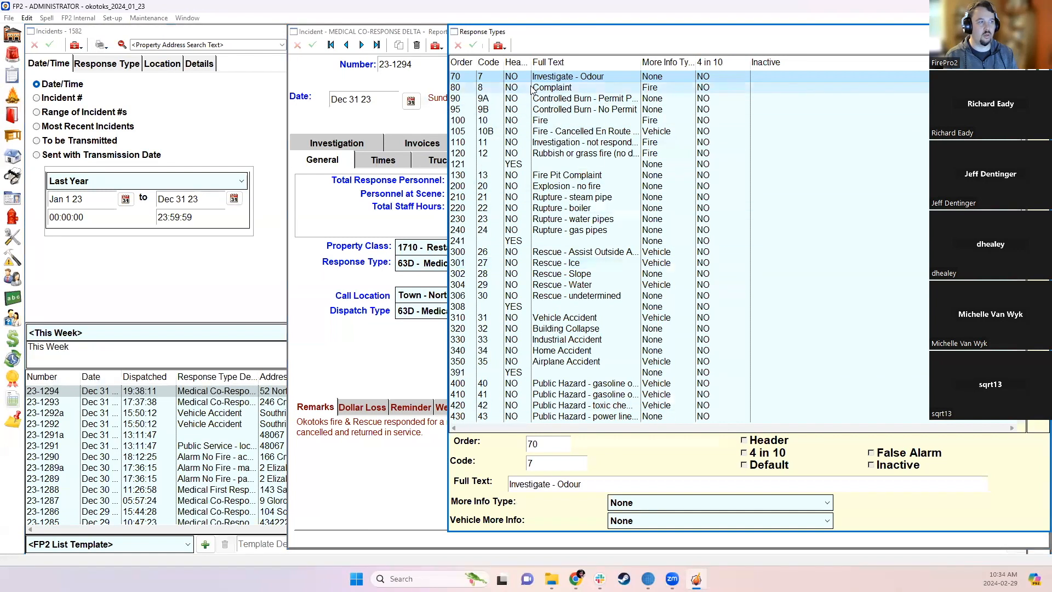
pyautogui.click(570, 120)
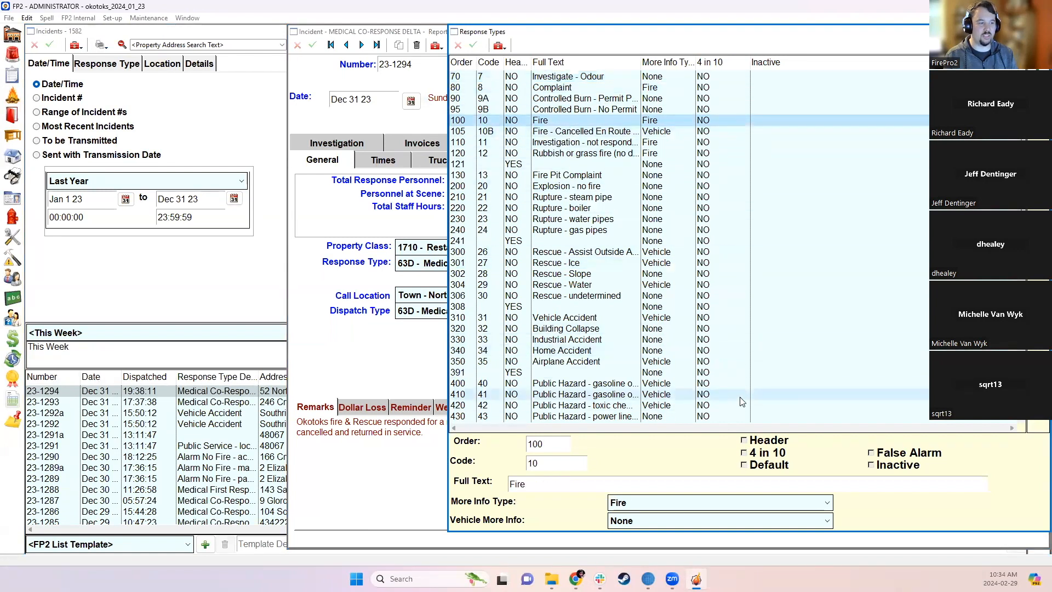
pyautogui.click(745, 454)
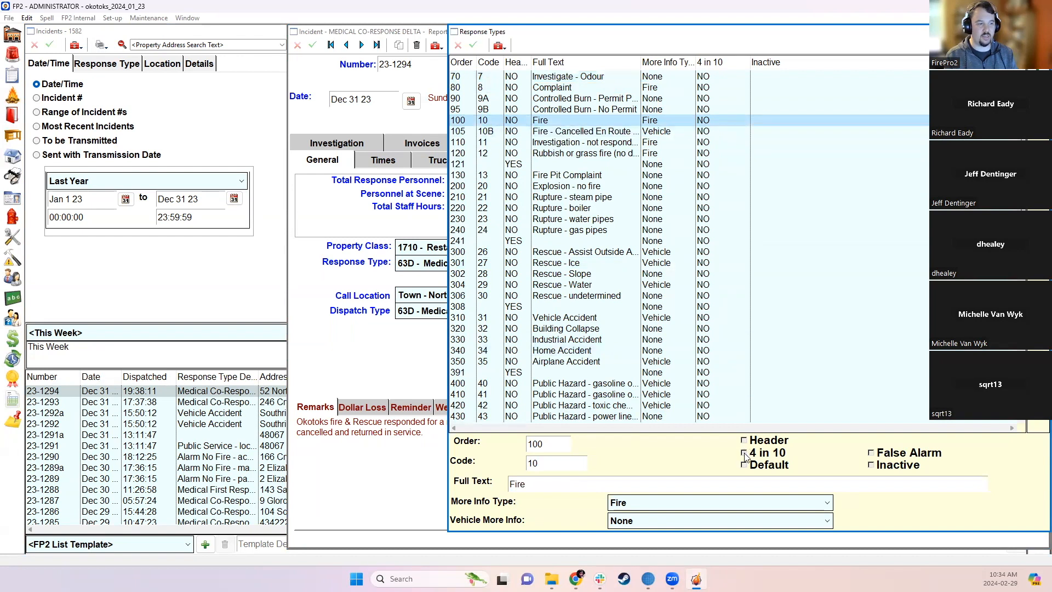
pyautogui.click(472, 45)
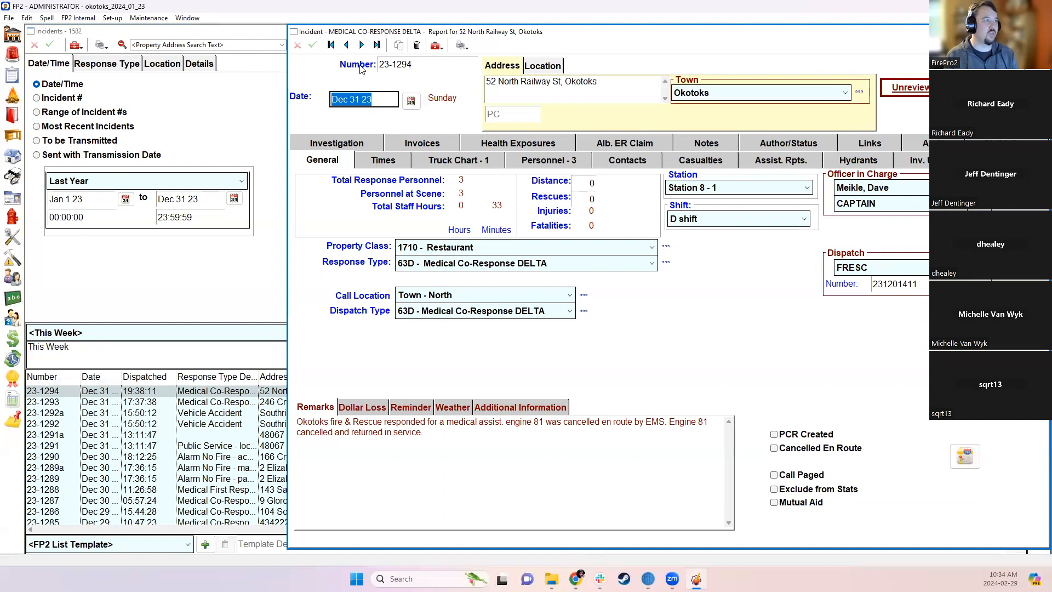
pyautogui.click(1040, 31)
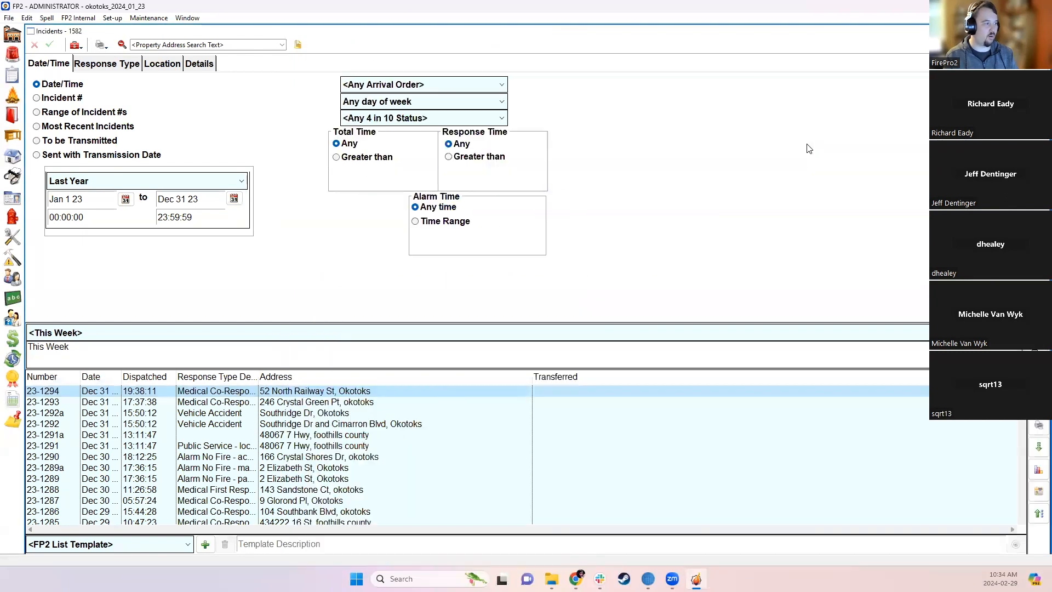
pyautogui.scroll(-10, 339, 465)
pyautogui.scroll(-15, 344, 462)
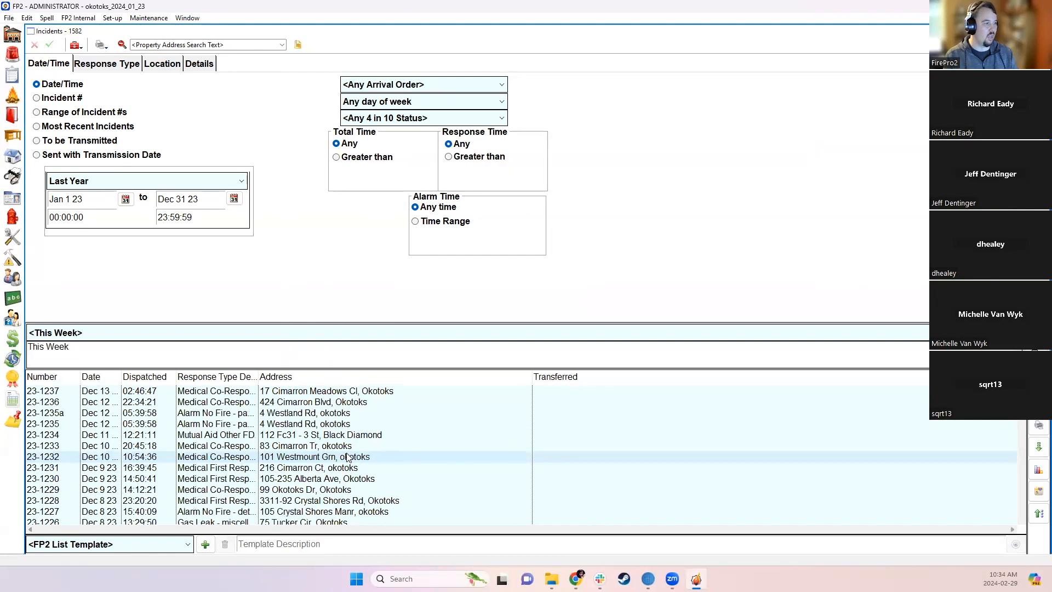
pyautogui.doubleClick(282, 403)
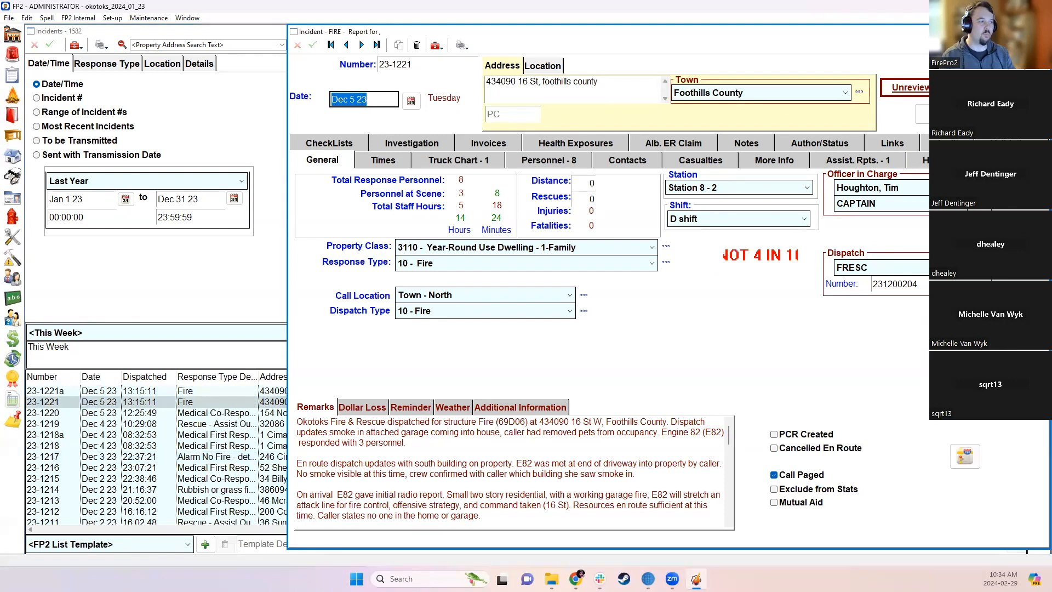
pyautogui.click(1040, 32)
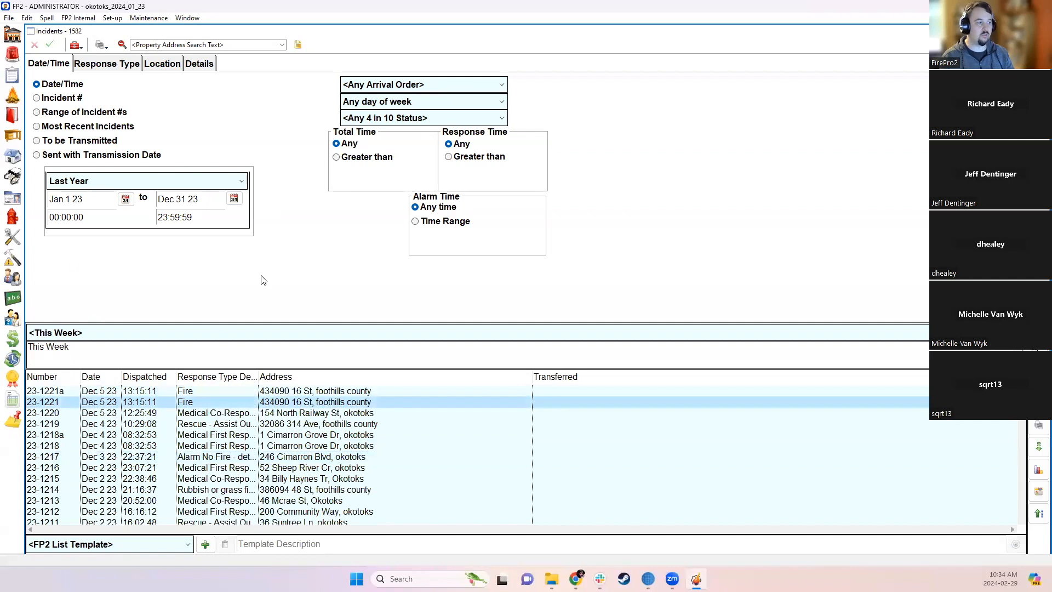
pyautogui.click(116, 18)
# - Hide the Inventory Used and Fire Investigation incident tabs in Custom Settings and save
pyautogui.click(198, 56)
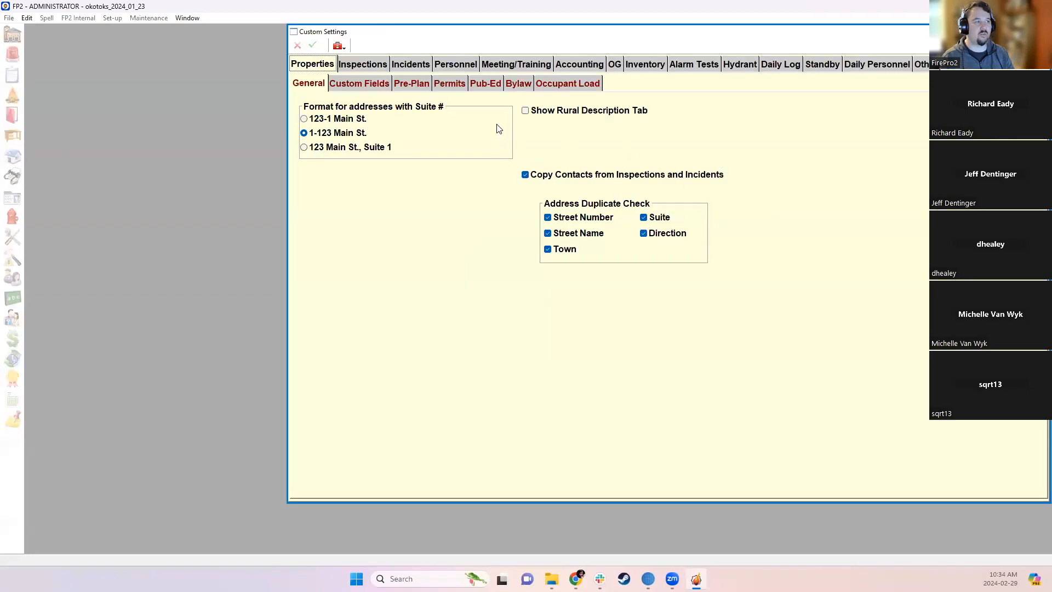
pyautogui.click(417, 66)
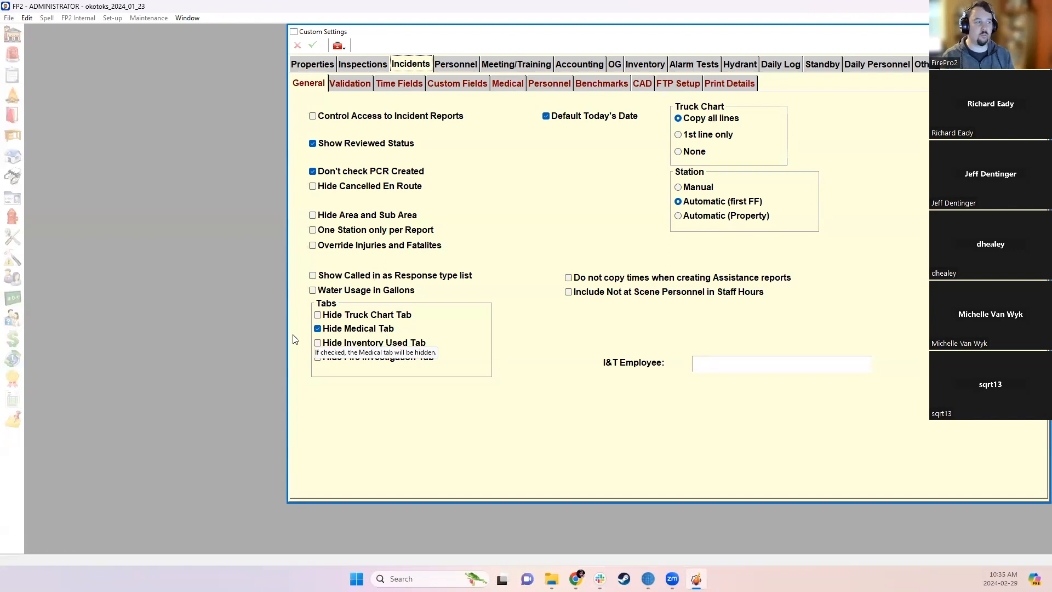
pyautogui.click(338, 345)
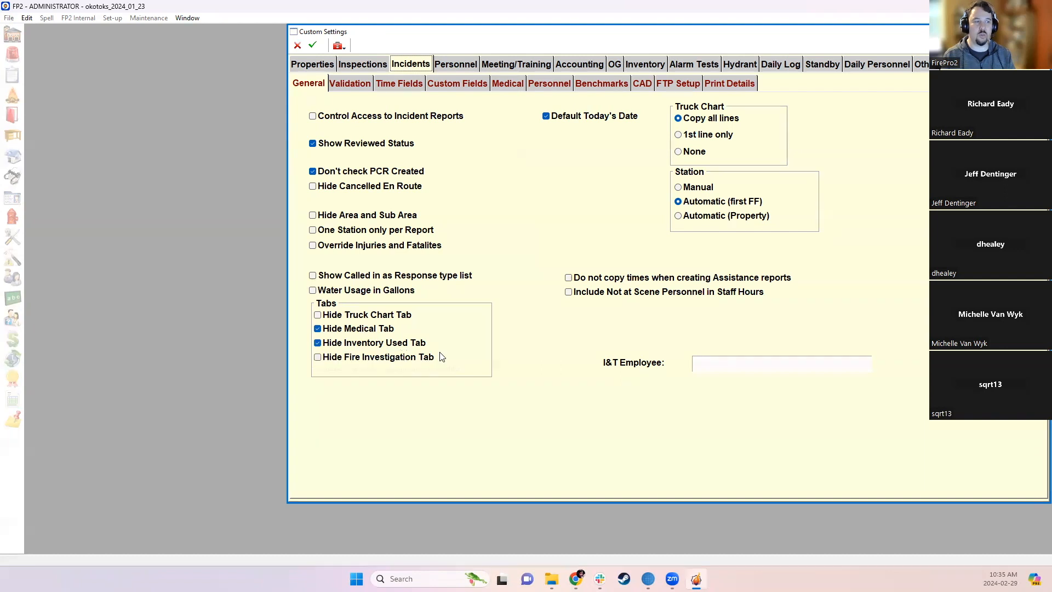
pyautogui.click(321, 360)
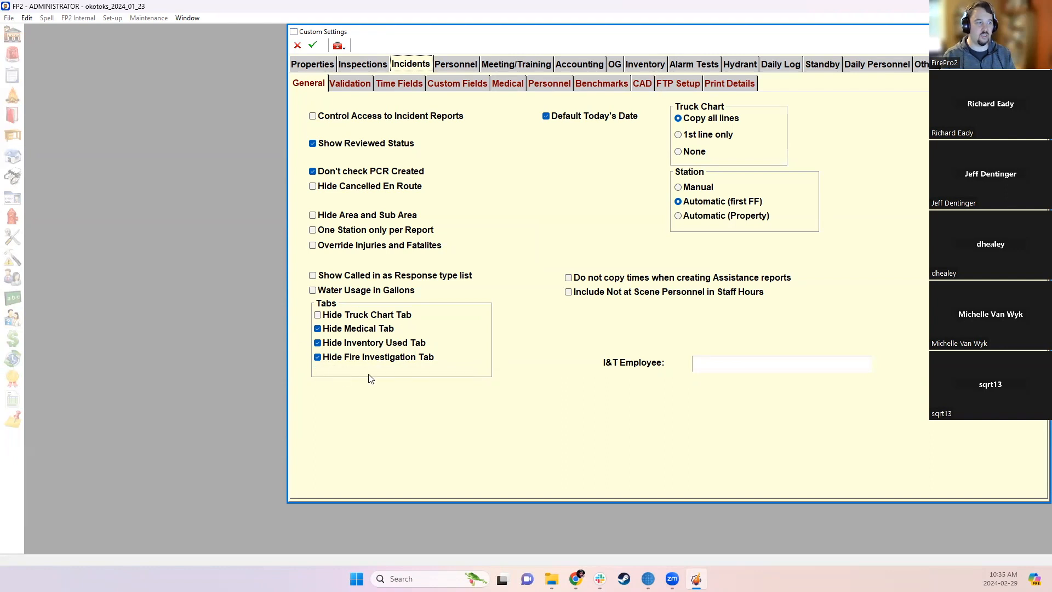
pyautogui.click(313, 45)
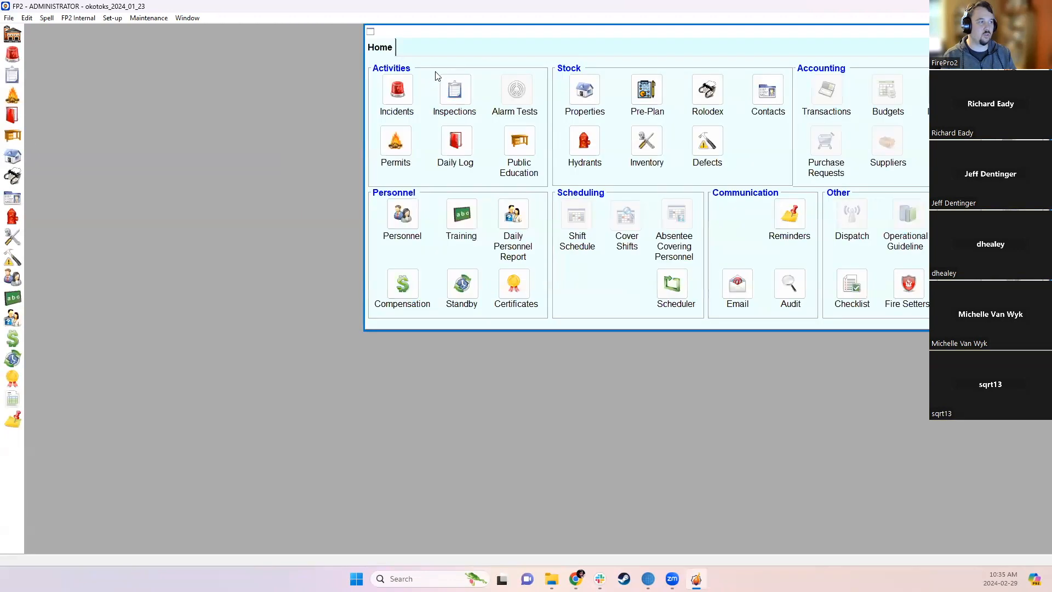
pyautogui.click(398, 90)
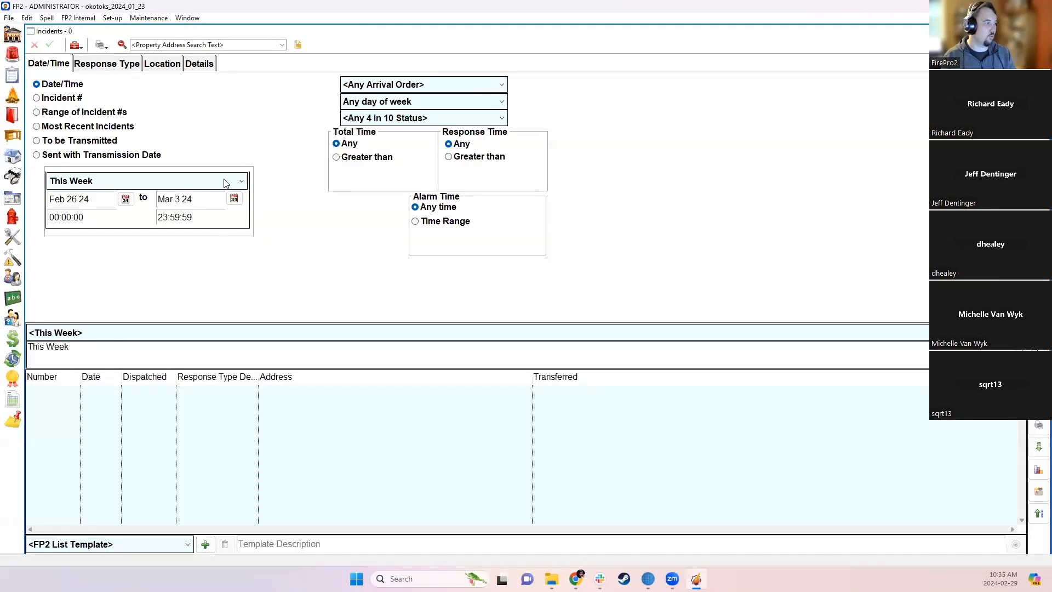
# - Switch the incident list to Last Year (Jan 1 23 – Dec 31 23) and review incident 23-1294
pyautogui.click(184, 182)
pyautogui.click(124, 371)
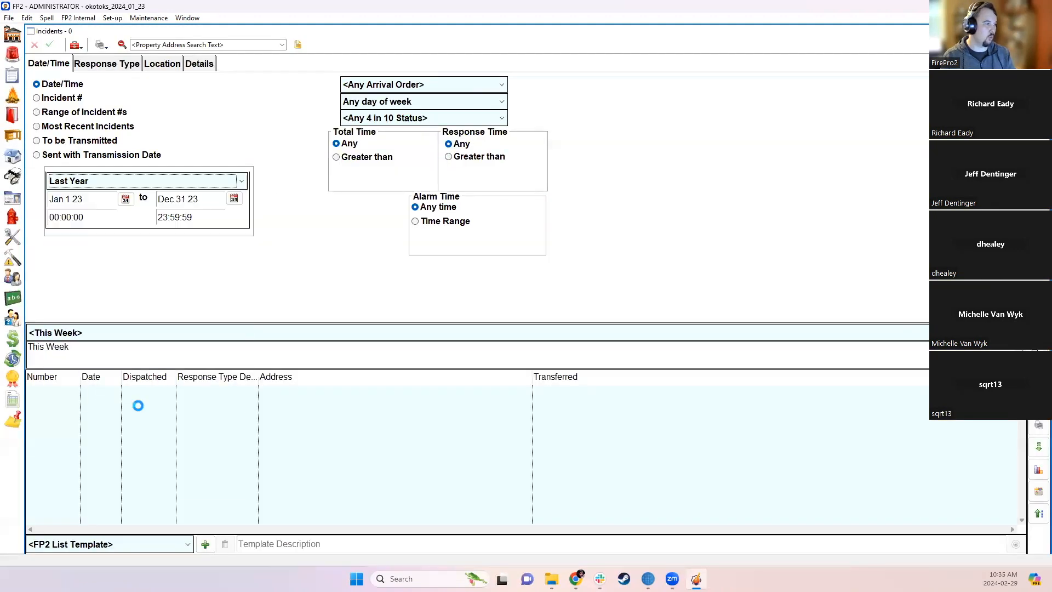
pyautogui.doubleClick(162, 392)
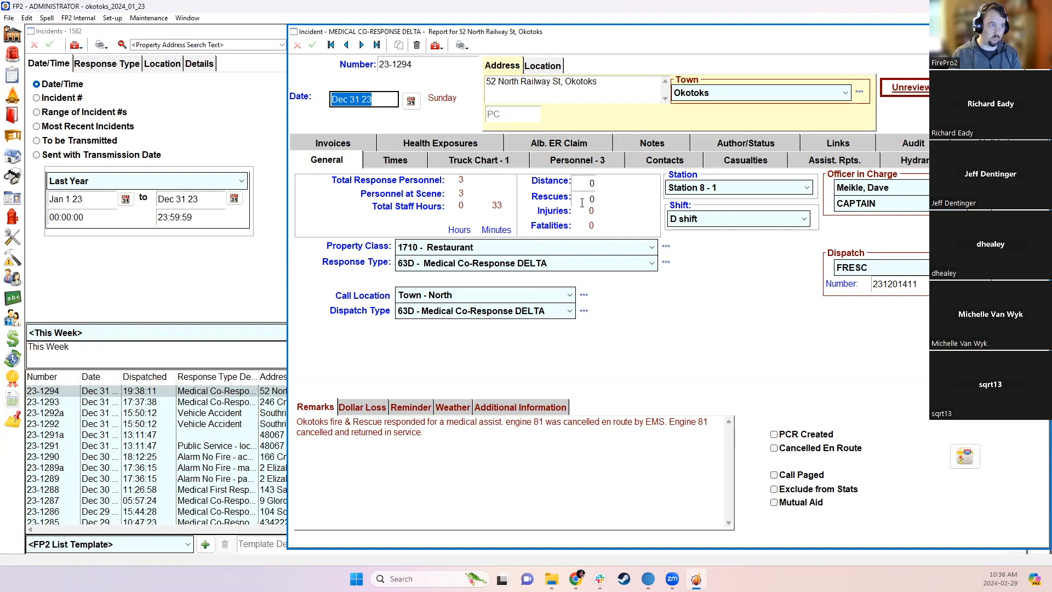
pyautogui.click(298, 44)
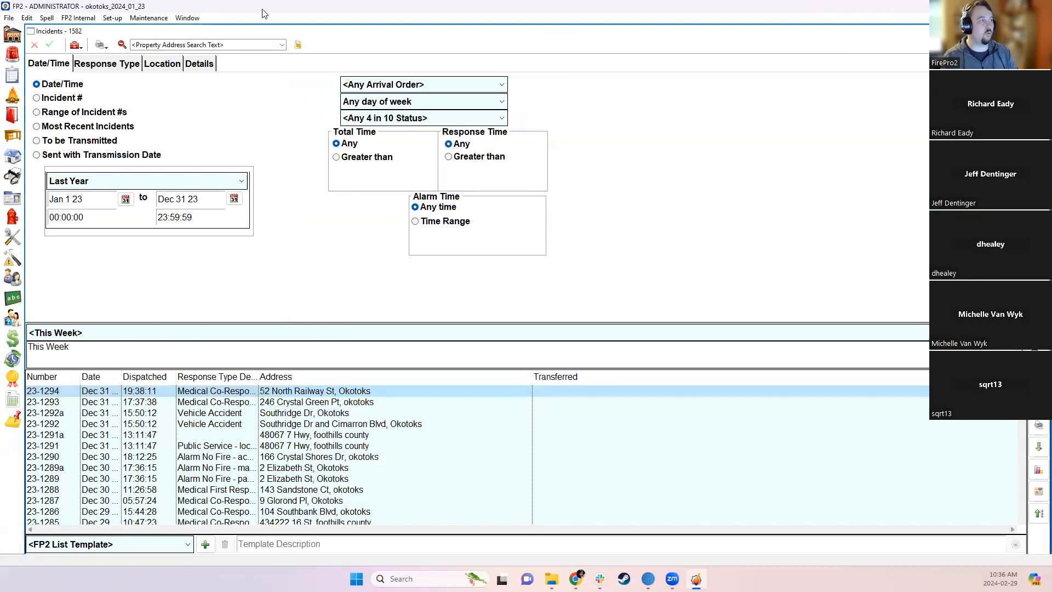
# - Reopen Custom Settings, review the Inspections custom field titles, and move to the Personnel page
pyautogui.click(114, 19)
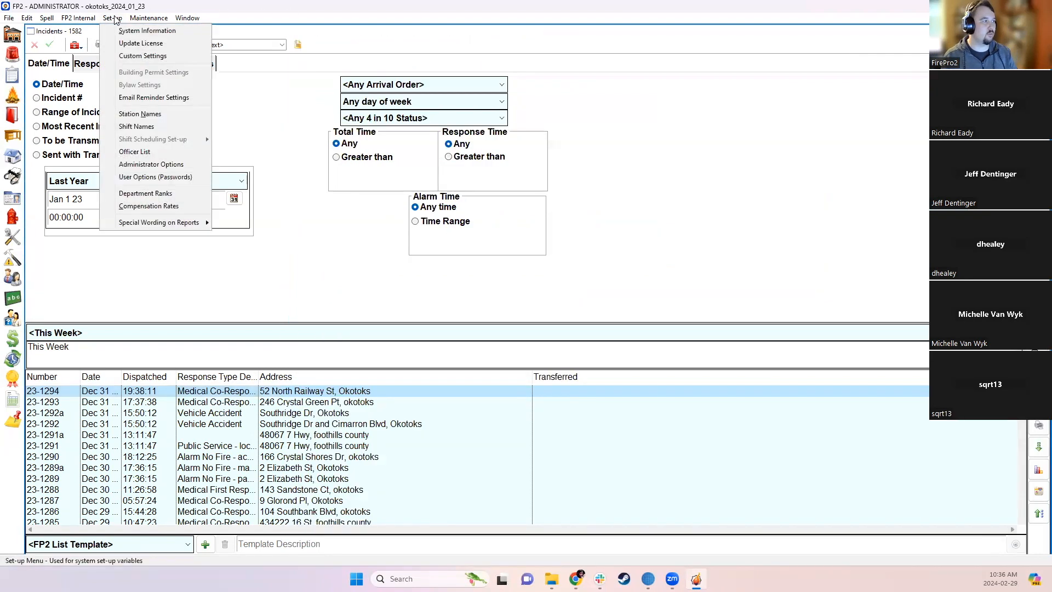
pyautogui.click(131, 57)
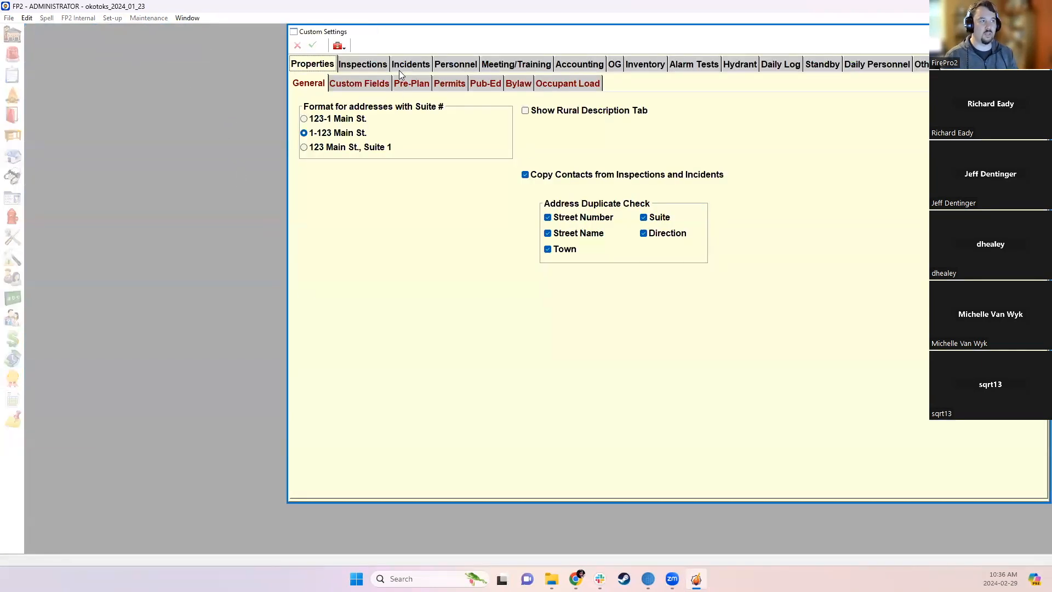
pyautogui.click(385, 64)
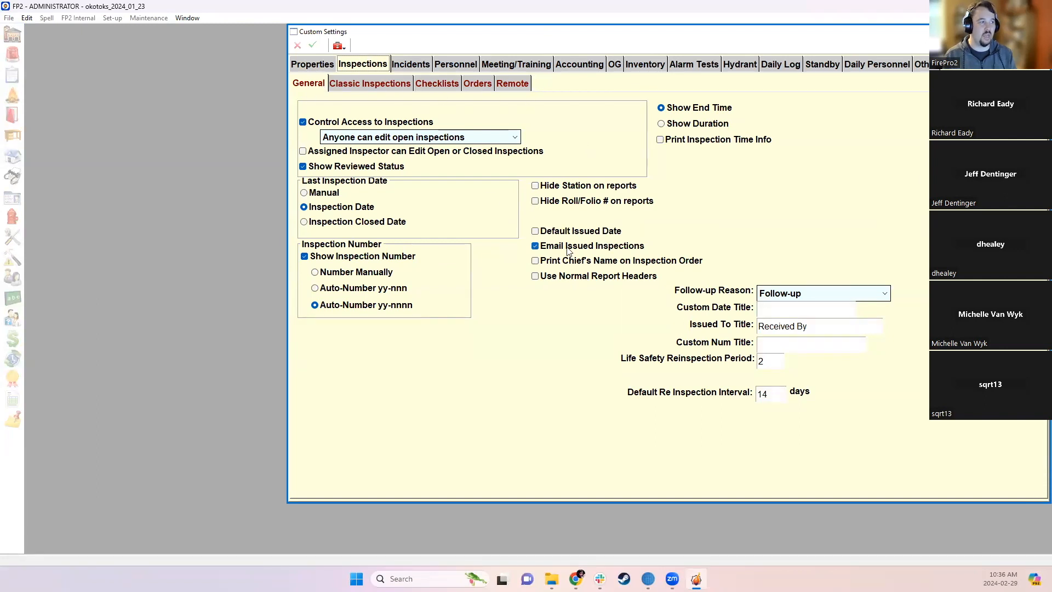
pyautogui.click(812, 312)
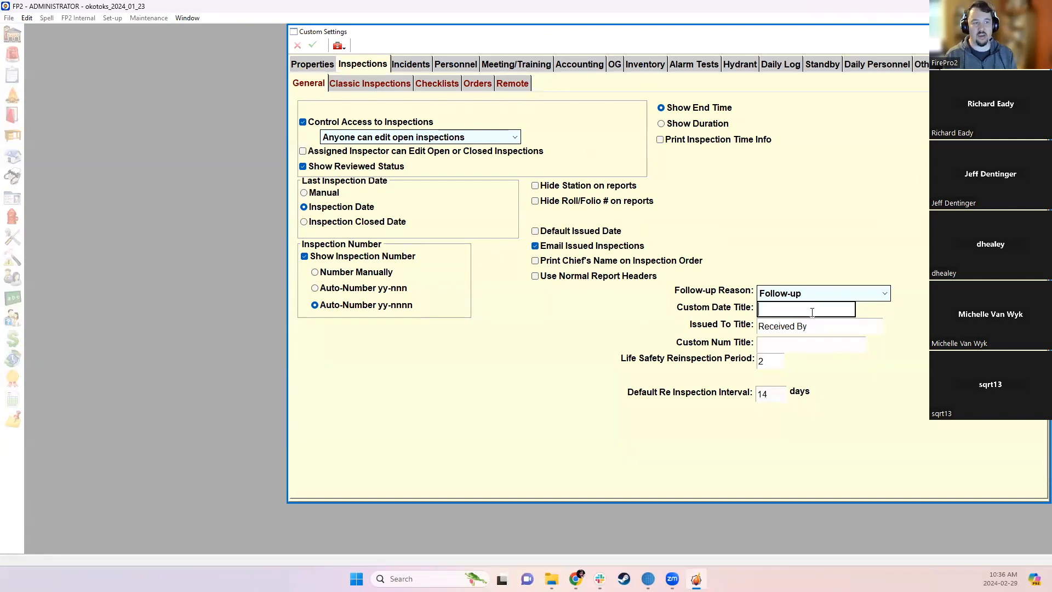
pyautogui.click(791, 342)
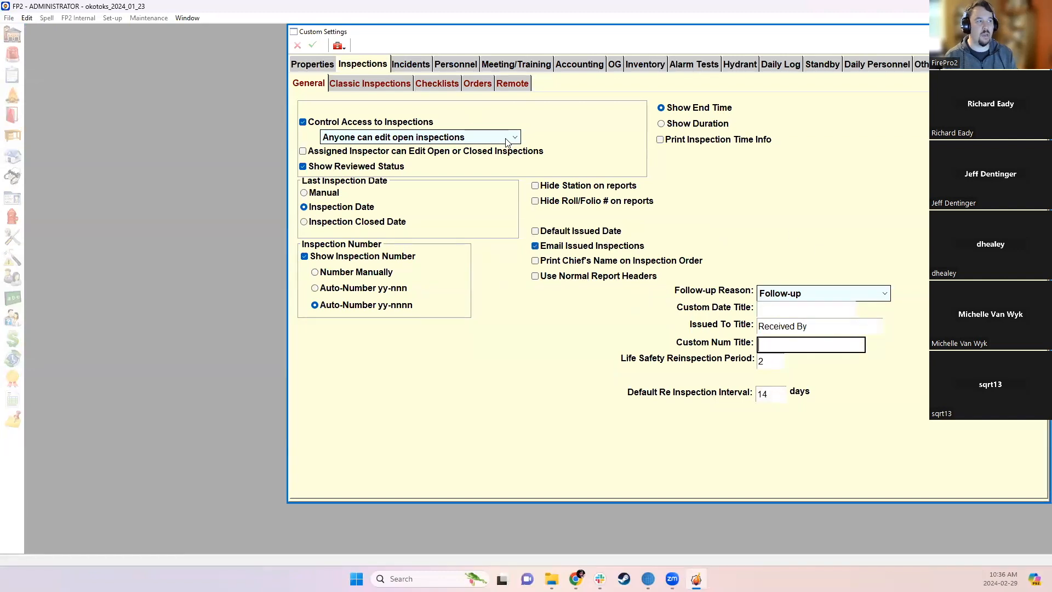
pyautogui.click(444, 66)
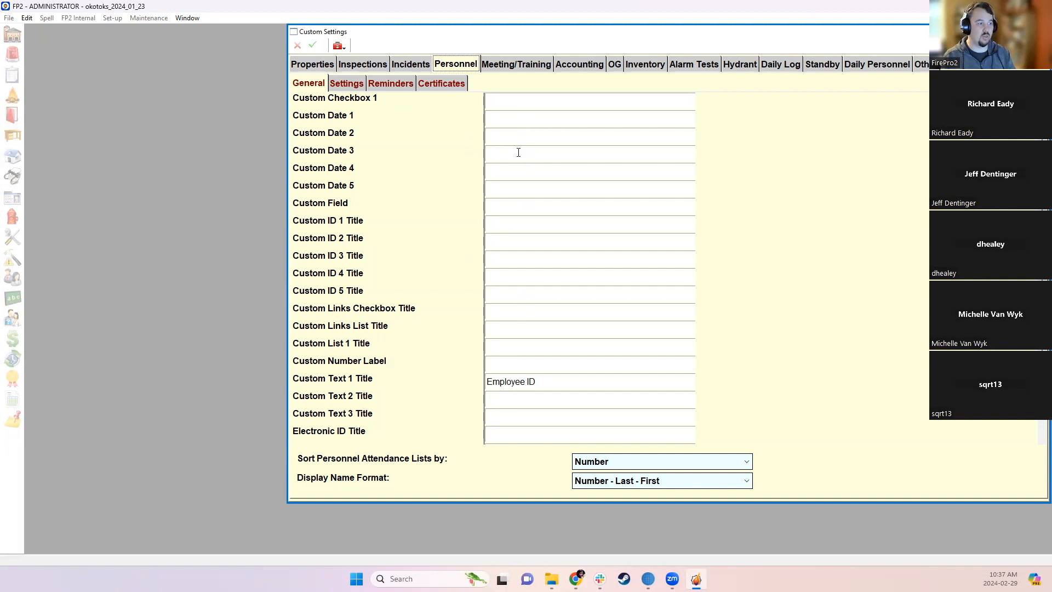
# - Title the personnel Custom Date 1 field 'HEP Vacc Date', save it, then open the Personnel List
pyautogui.scroll(-1, 523, 192)
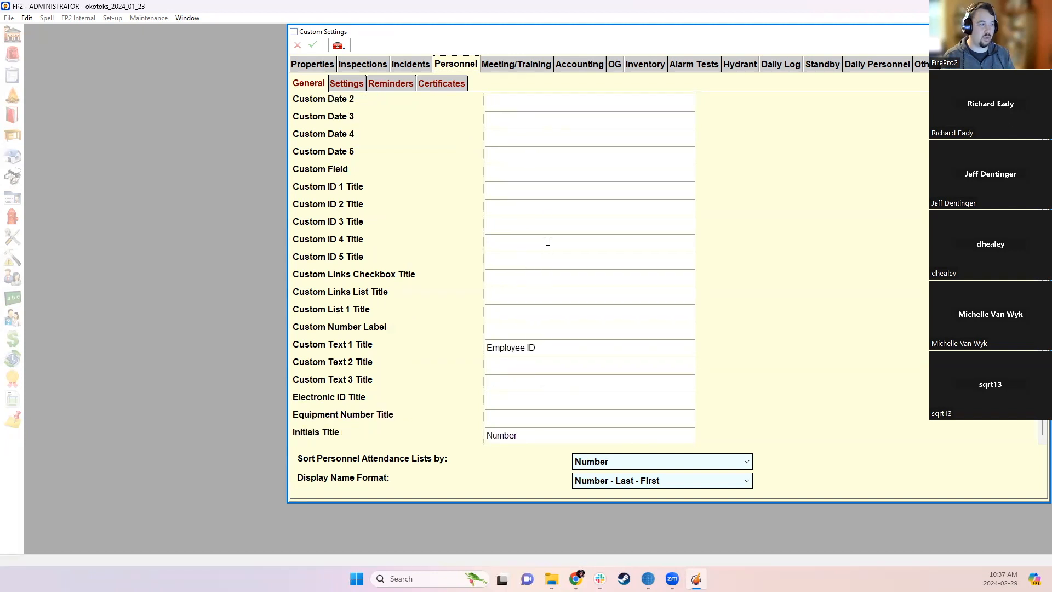
pyautogui.scroll(1, 520, 403)
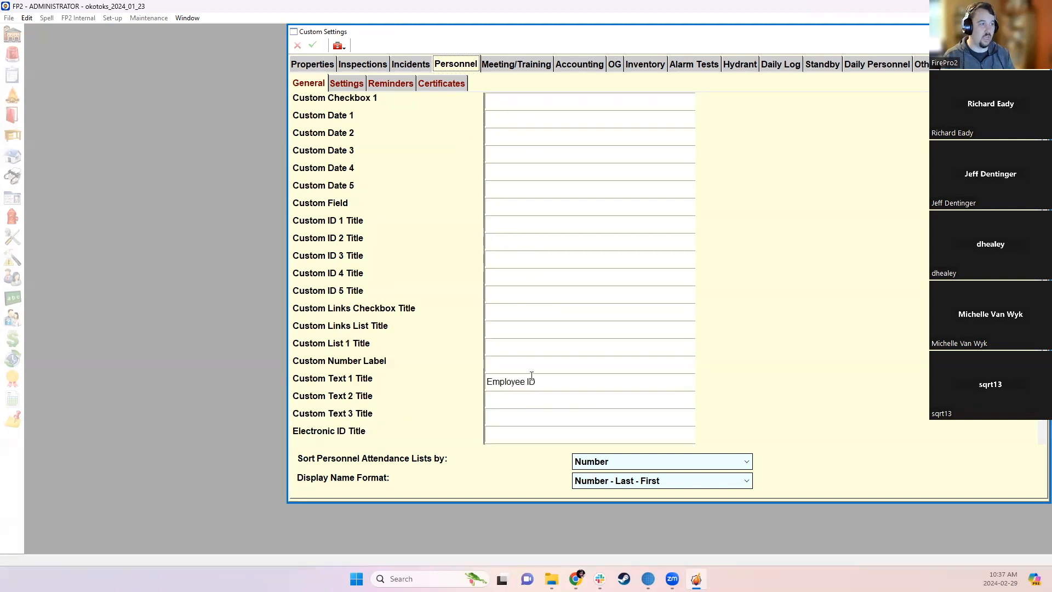
pyautogui.click(521, 119)
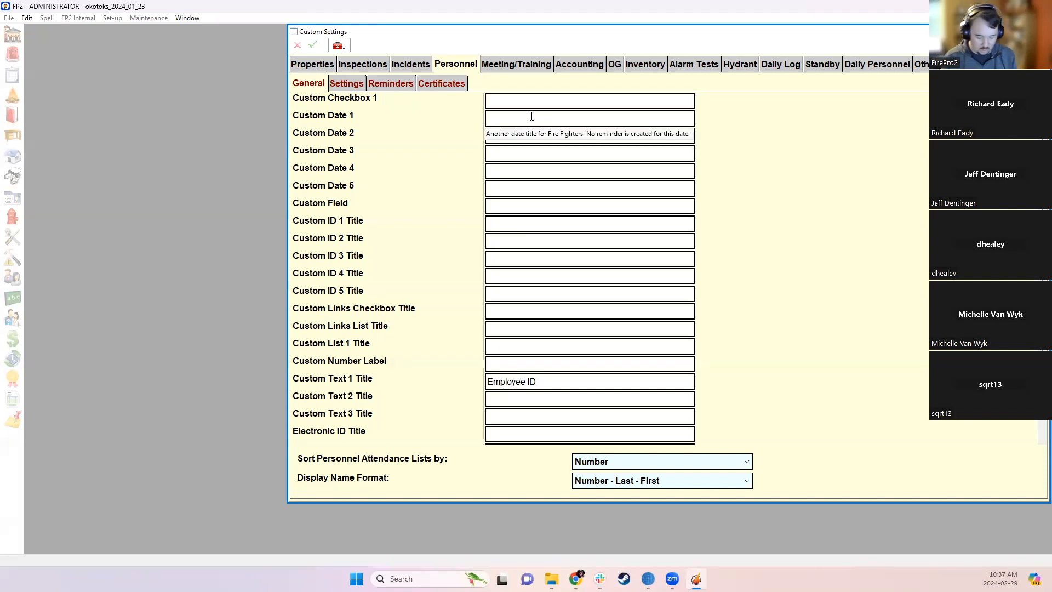
pyautogui.write('HEP')
pyautogui.write('Vacc')
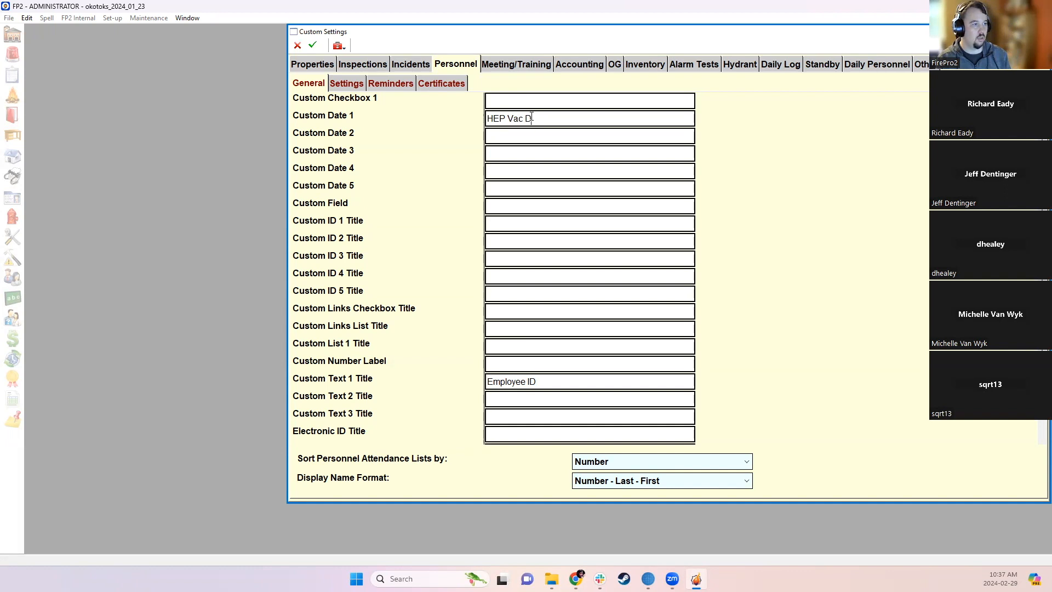
pyautogui.write(' Date')
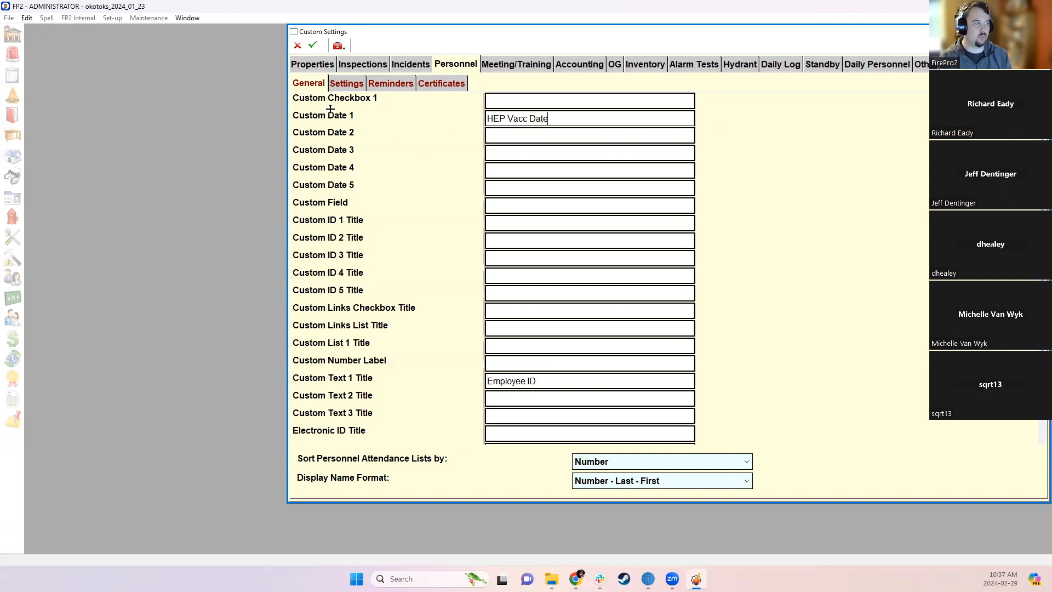
pyautogui.click(313, 46)
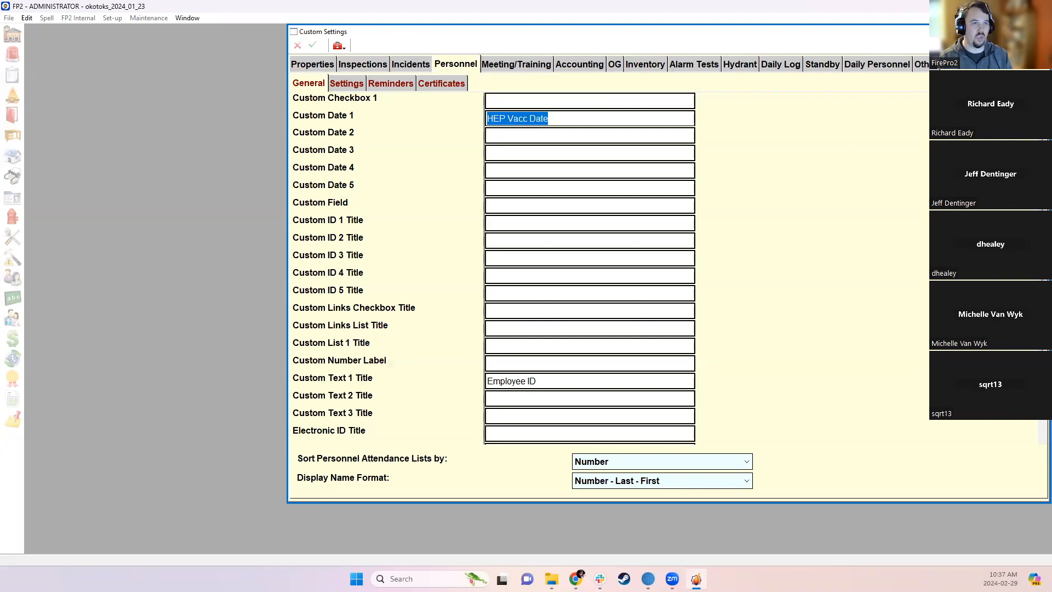
pyautogui.click(1041, 32)
pyautogui.click(397, 207)
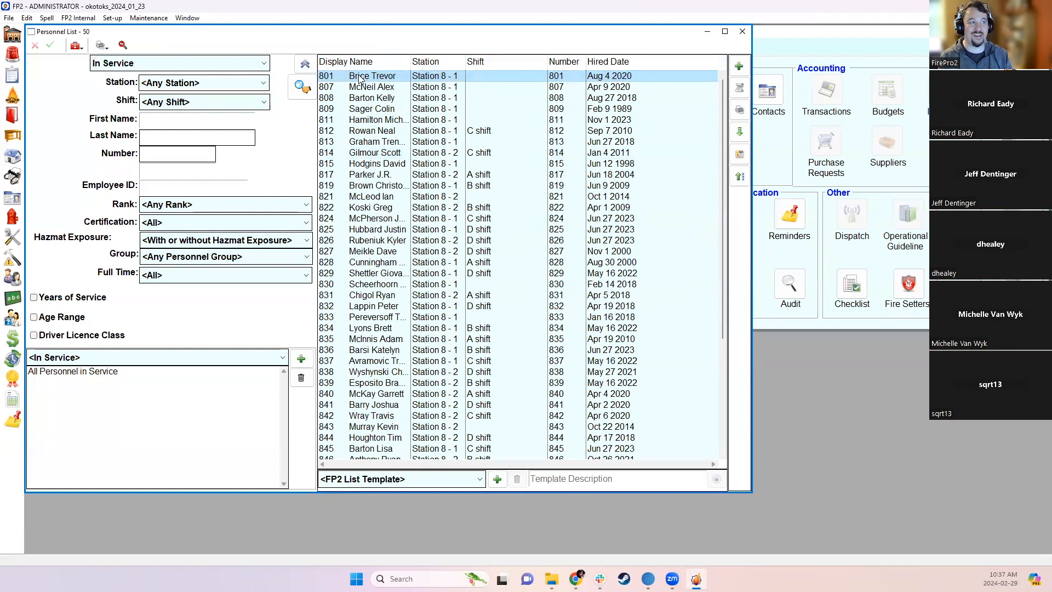
# - Open personnel record 801 to verify HEP Vacc Date on its Custom tab and view its printable reports list
pyautogui.doubleClick(360, 79)
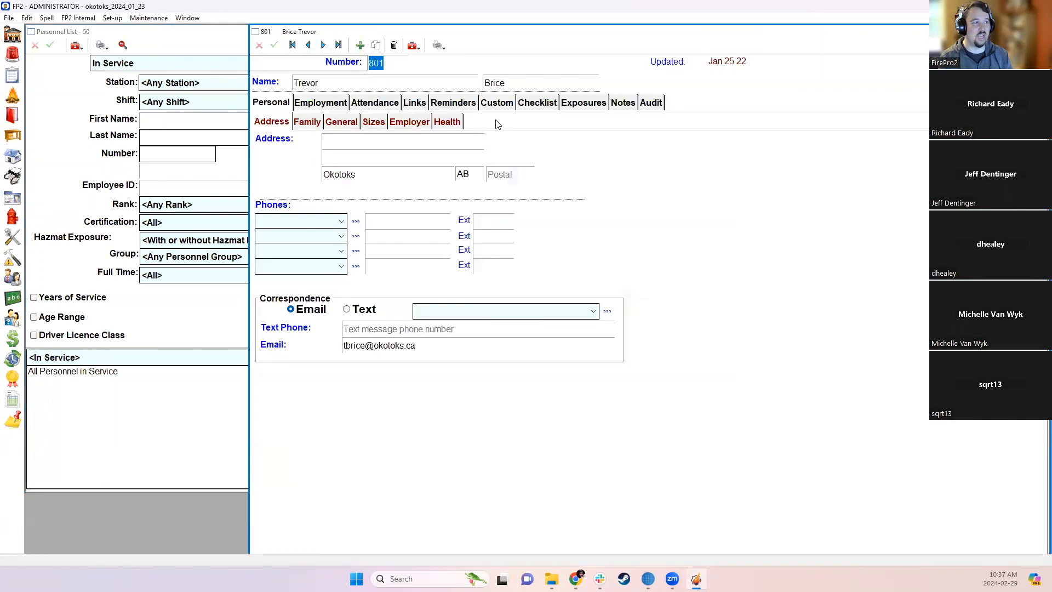
pyautogui.click(403, 62)
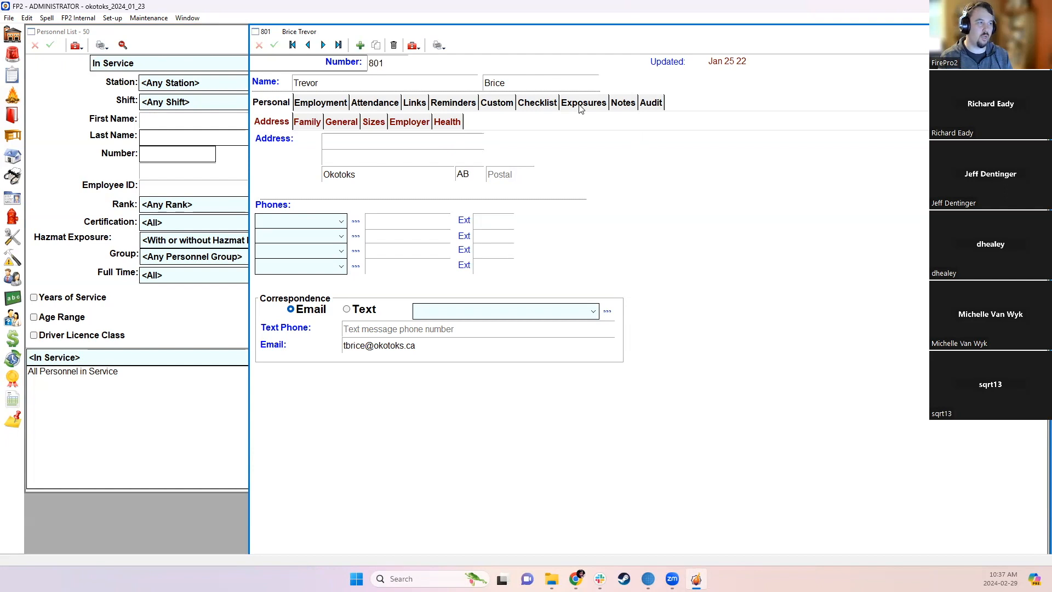
pyautogui.click(500, 105)
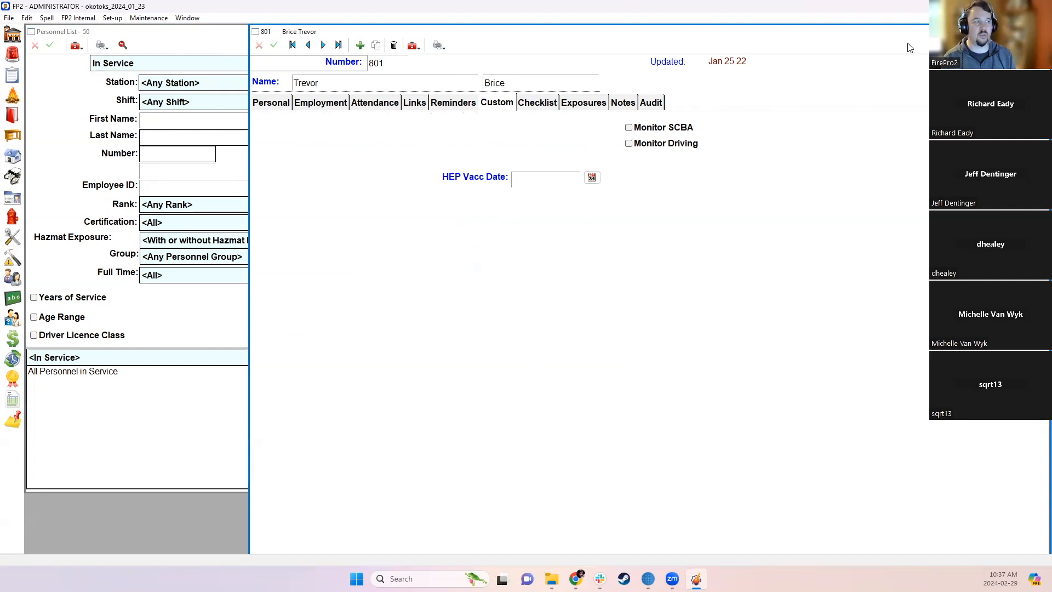
pyautogui.click(436, 43)
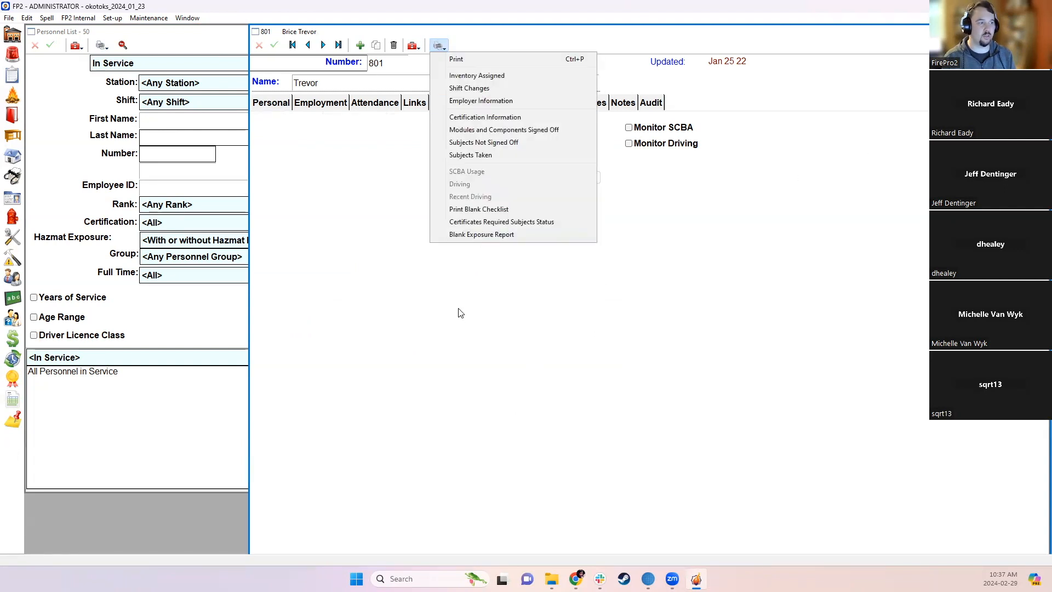
pyautogui.click(395, 170)
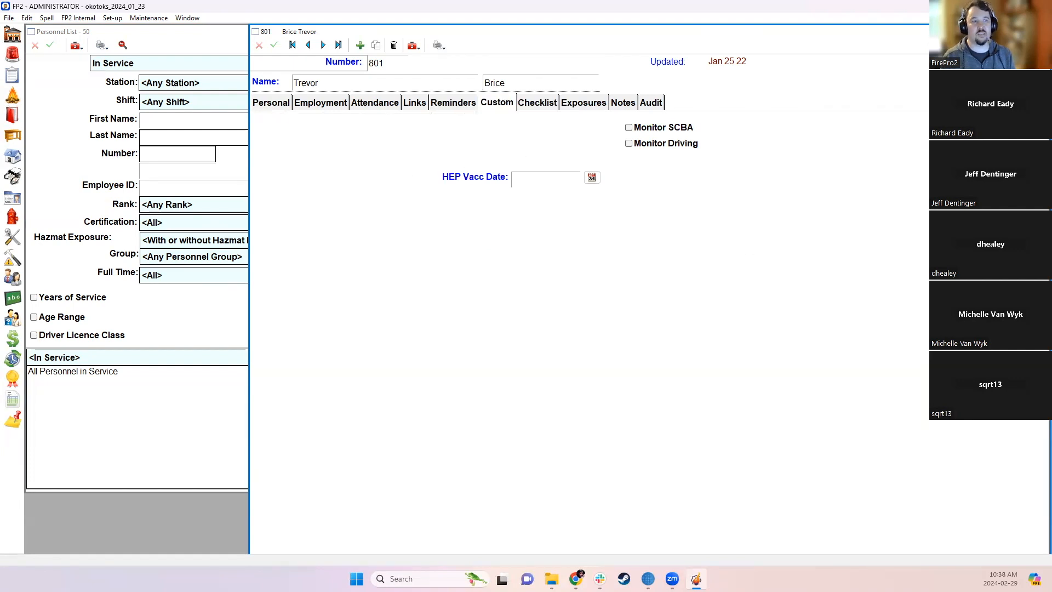
# - Close record 801 and the Personnel List, then move the Home window fully into view
pyautogui.click(1041, 31)
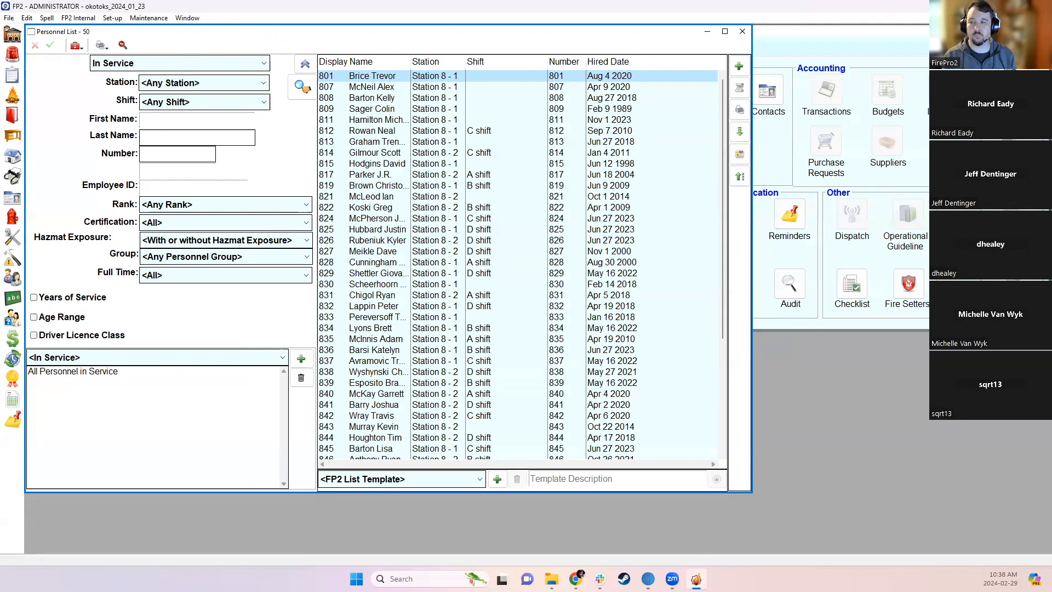
pyautogui.click(742, 31)
pyautogui.moveTo(743, 37); pyautogui.dragTo(526, 51)
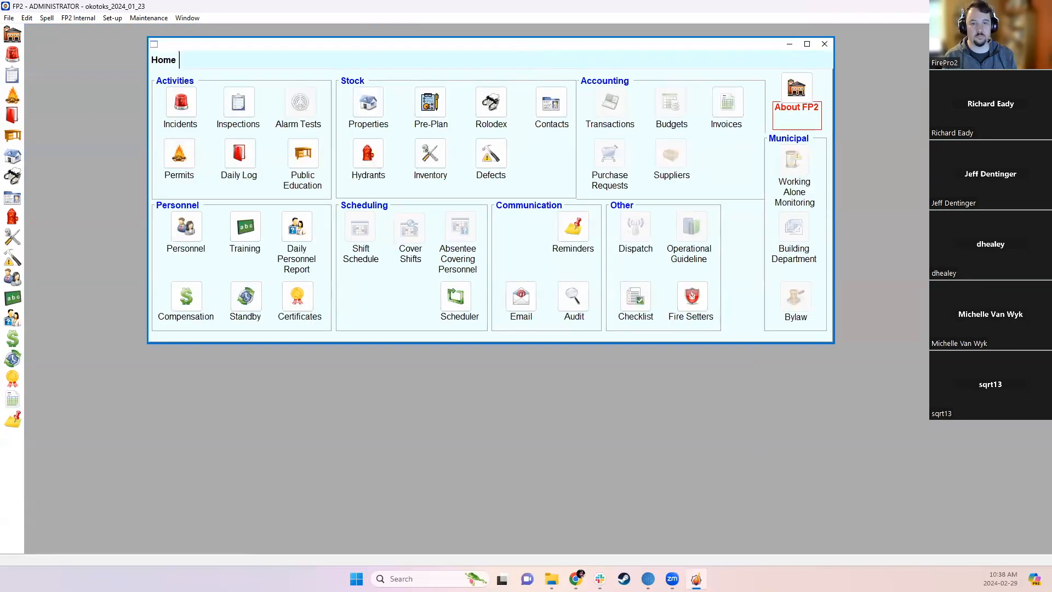